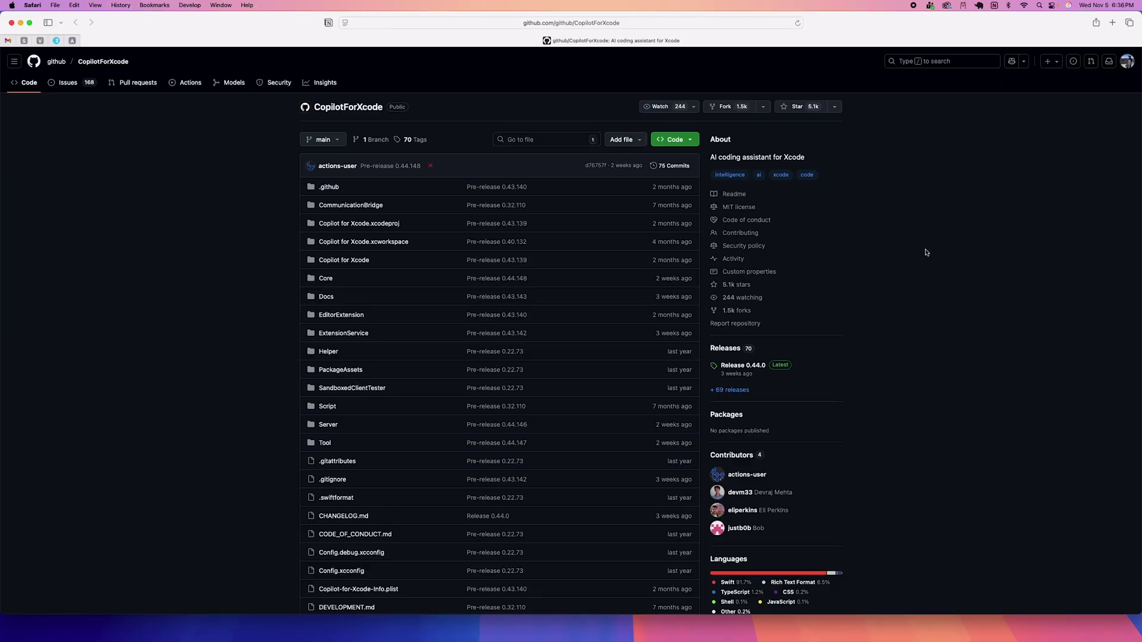
pyautogui.scroll(-3, 926, 253)
pyautogui.scroll(-5, 925, 253)
pyautogui.scroll(-3, 925, 253)
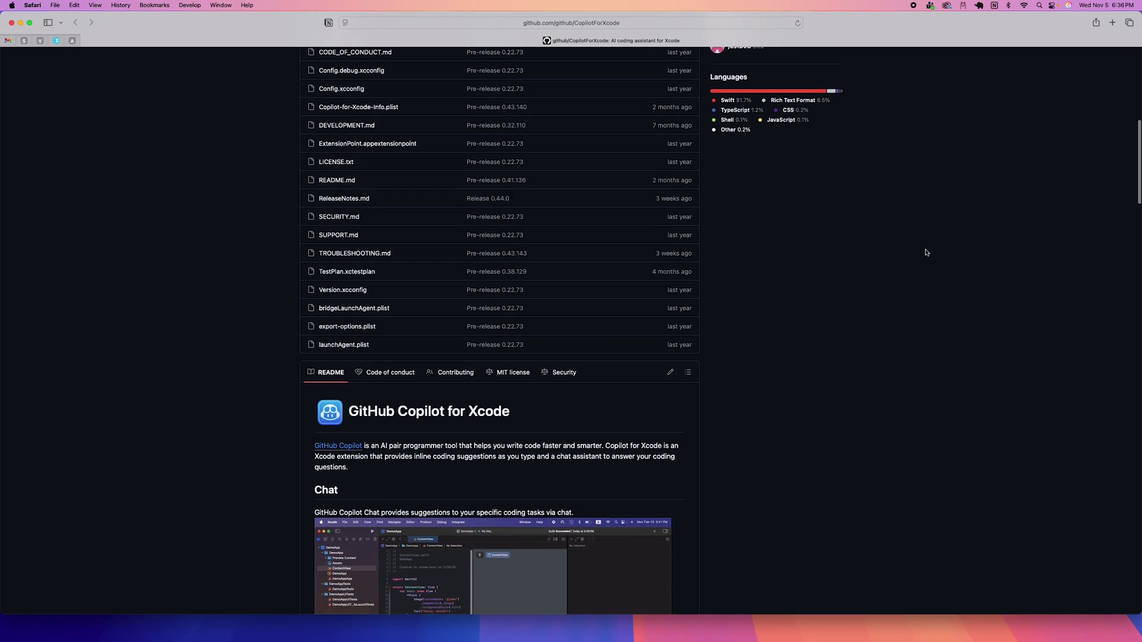
pyautogui.scroll(-2, 925, 253)
pyautogui.scroll(-2, 902, 250)
pyautogui.scroll(-1, 901, 250)
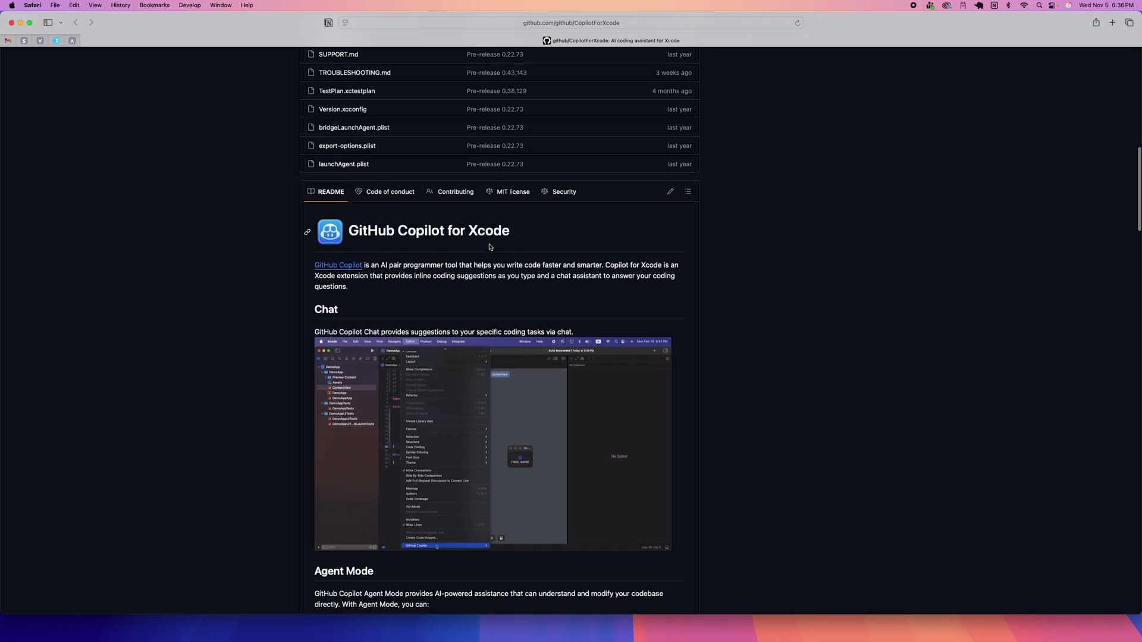
pyautogui.scroll(-2, 489, 247)
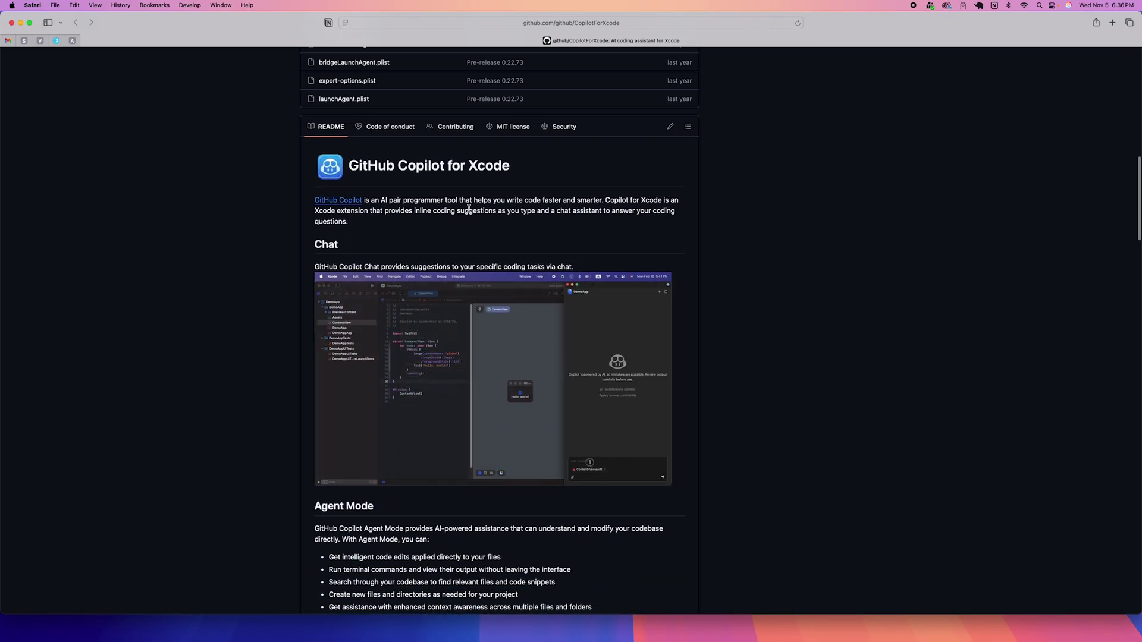
pyautogui.scroll(-1, 468, 209)
pyautogui.scroll(-2, 483, 212)
pyautogui.scroll(-1, 328, 174)
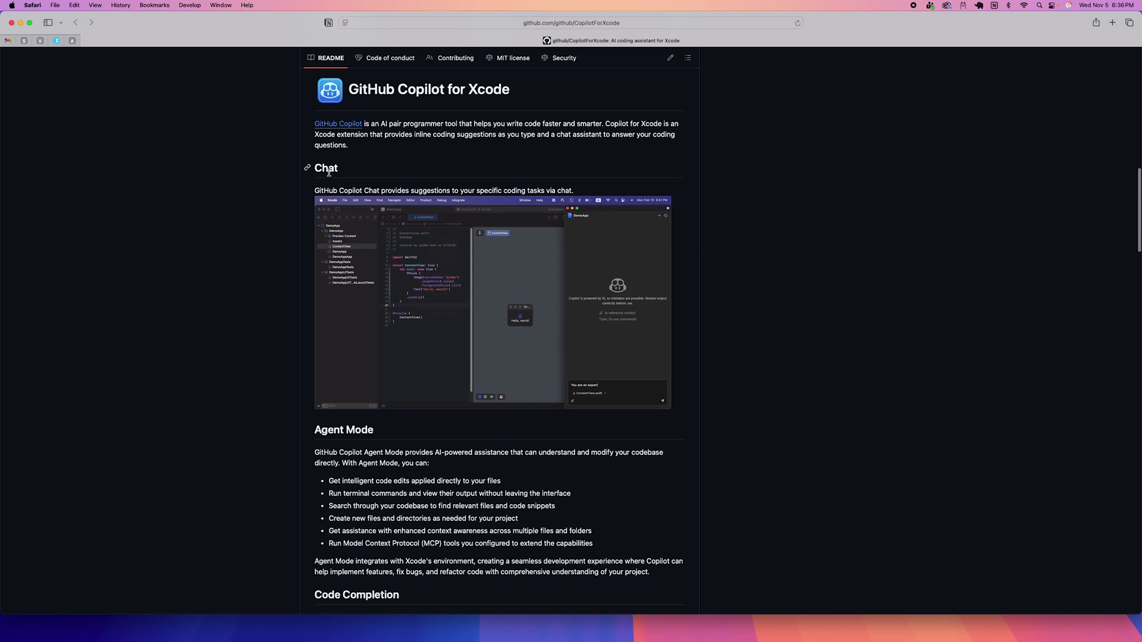
pyautogui.scroll(-1, 339, 205)
pyautogui.scroll(-3, 366, 259)
pyautogui.scroll(-1, 383, 298)
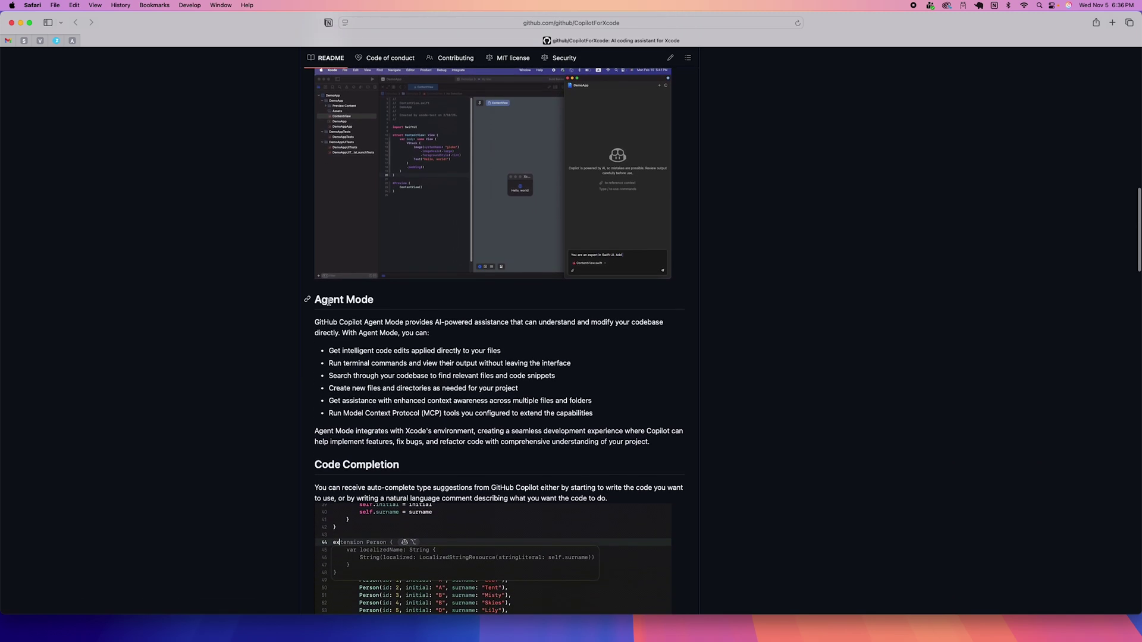
pyautogui.scroll(-2, 385, 304)
pyautogui.scroll(-2, 375, 312)
pyautogui.scroll(-1, 357, 325)
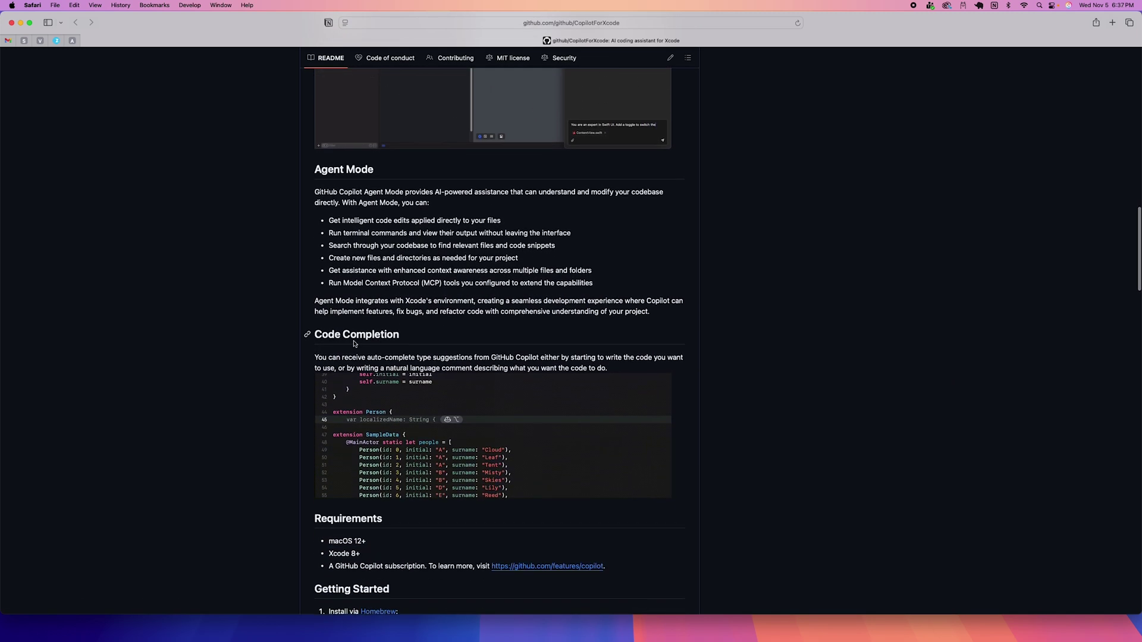
pyautogui.scroll(-1, 340, 337)
pyautogui.scroll(-1, 352, 349)
pyautogui.scroll(-2, 371, 366)
pyautogui.scroll(-1, 384, 379)
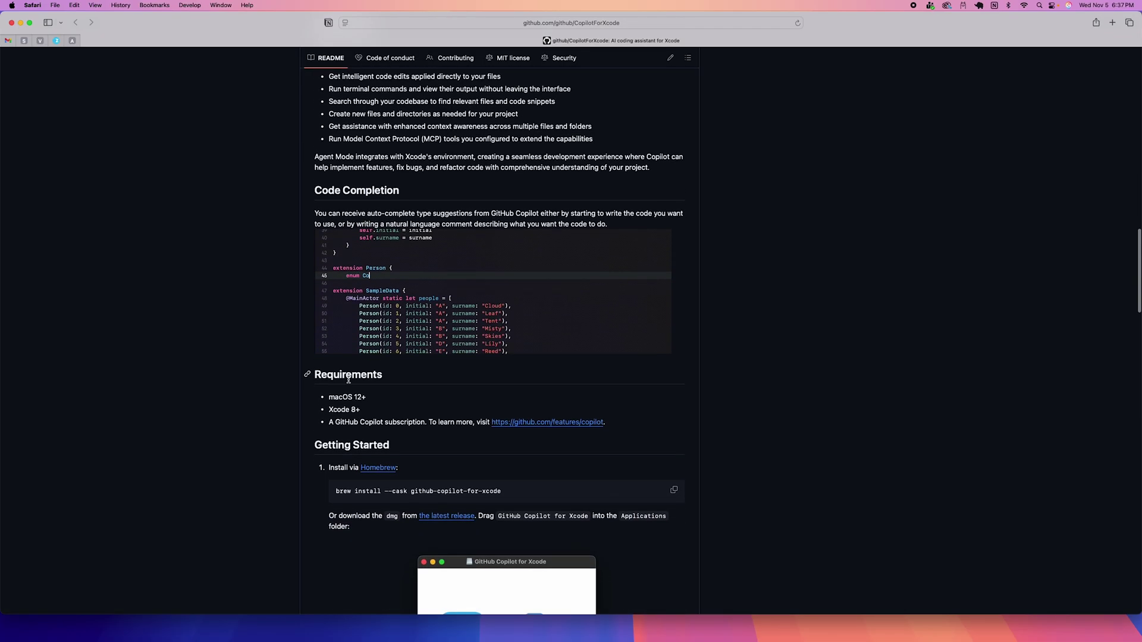
pyautogui.scroll(-1, 397, 379)
pyautogui.scroll(-1, 406, 373)
pyautogui.scroll(-1, 419, 368)
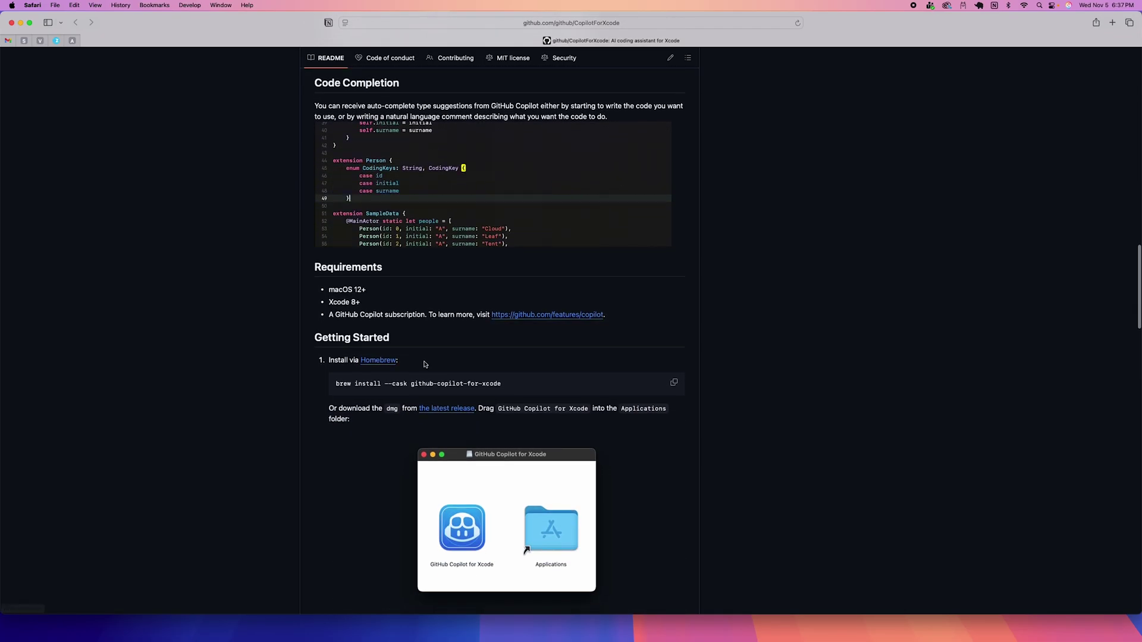
pyautogui.scroll(-1, 402, 330)
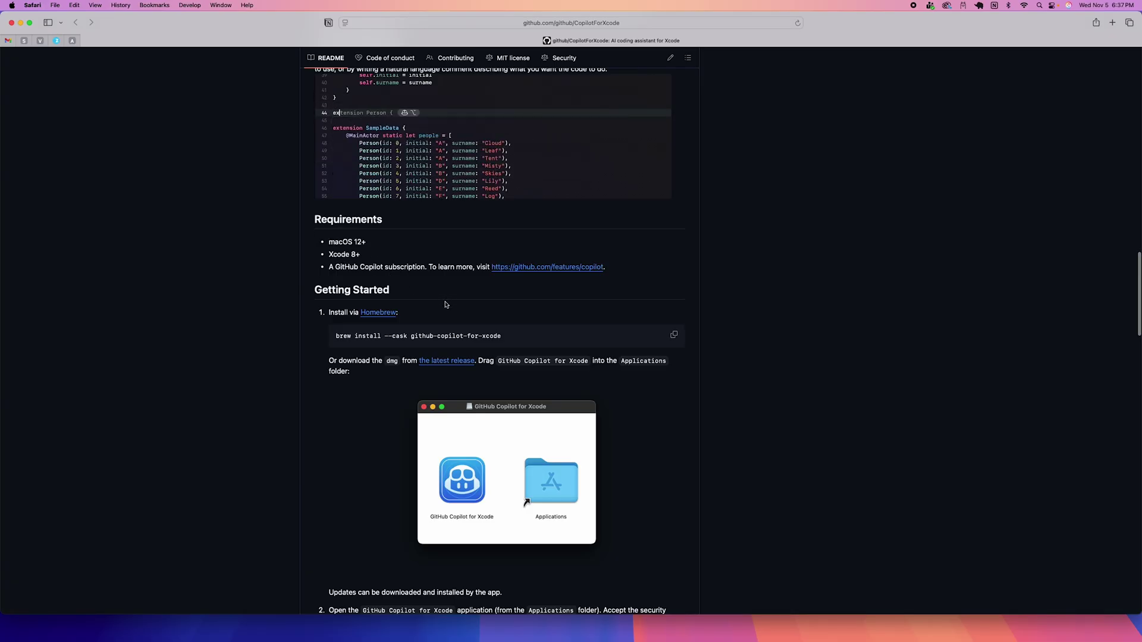
pyautogui.scroll(-1, 445, 296)
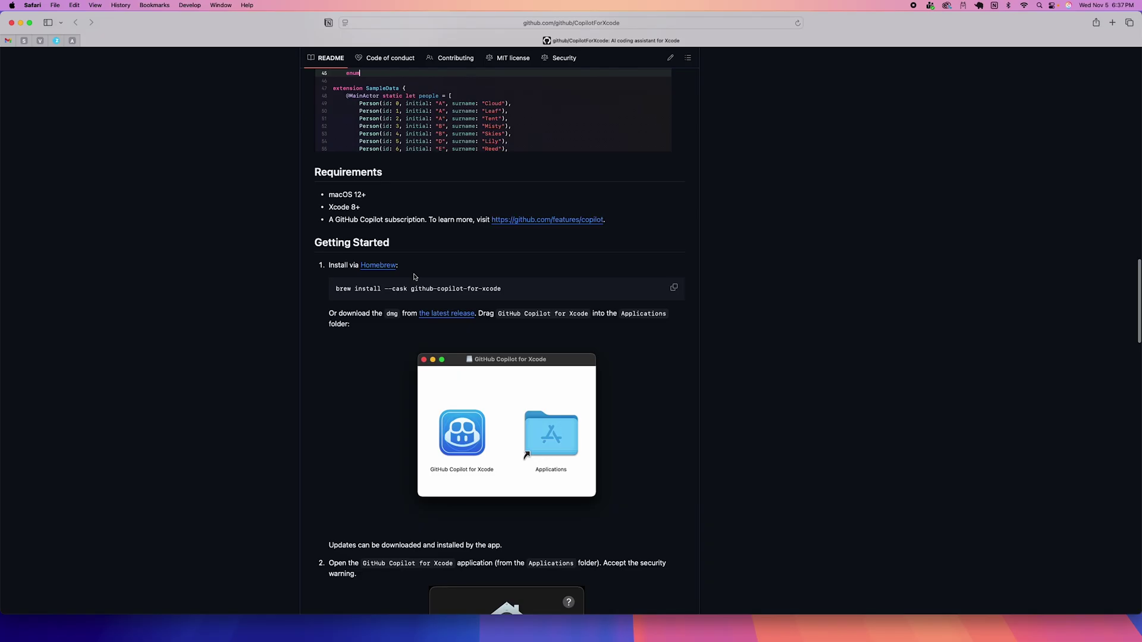
pyautogui.scroll(-1, 423, 285)
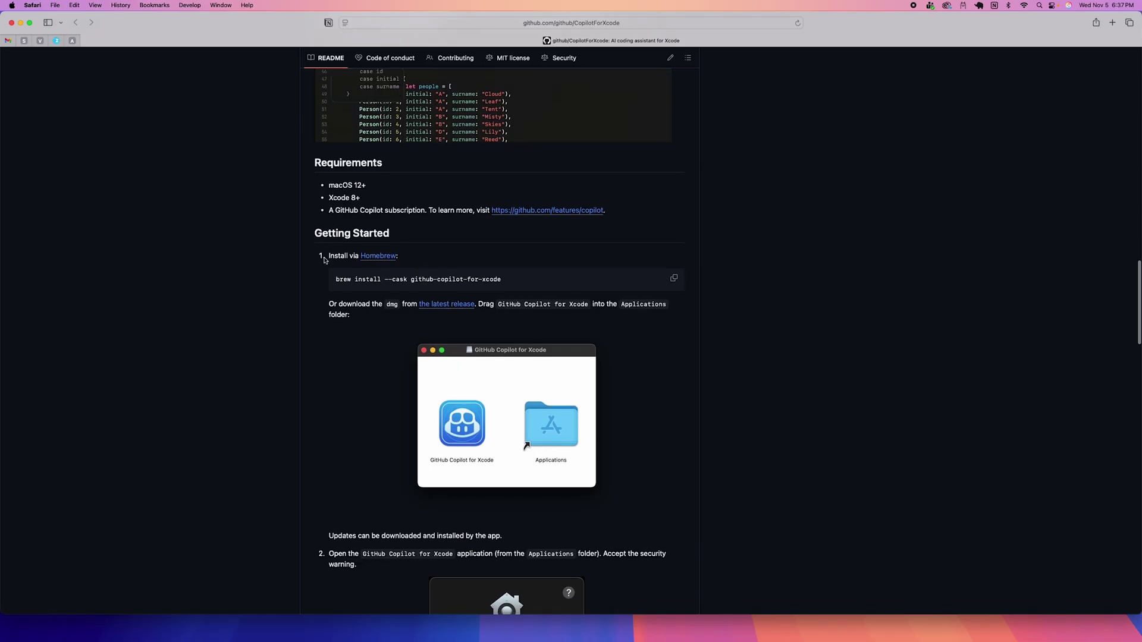
pyautogui.scroll(-1, 324, 260)
pyautogui.scroll(-1, 369, 263)
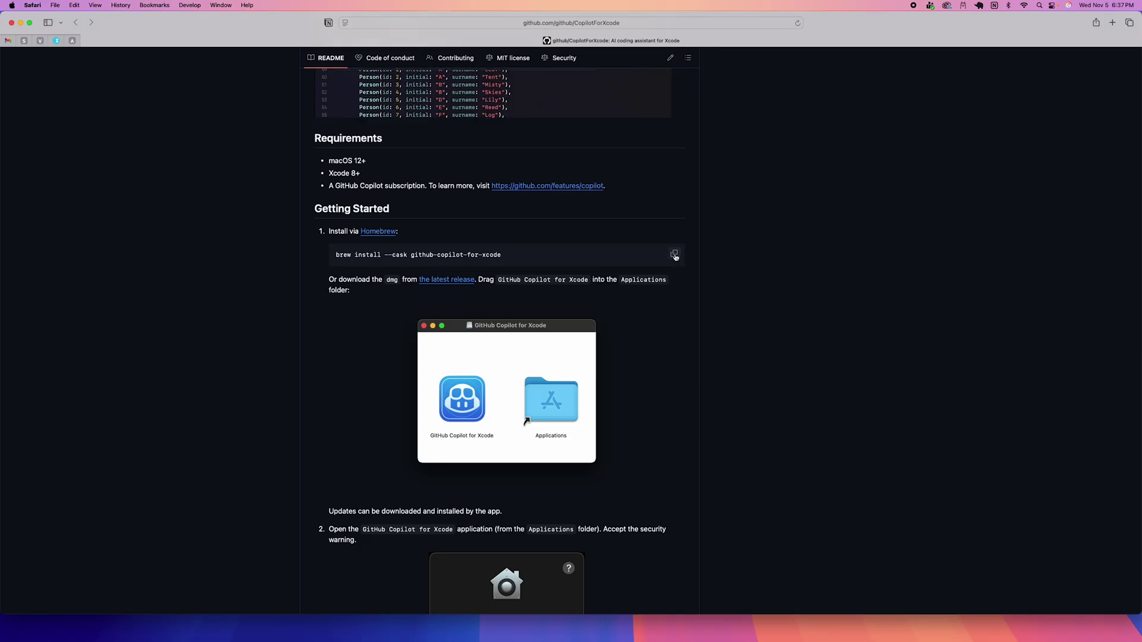
# - Copy the README's Homebrew install command for GitHub Copilot for Xcode
pyautogui.click(674, 255)
# - Run the copied brew install command in Terminal to install GitHub Copilot for Xcode
pyautogui.press('super+space')
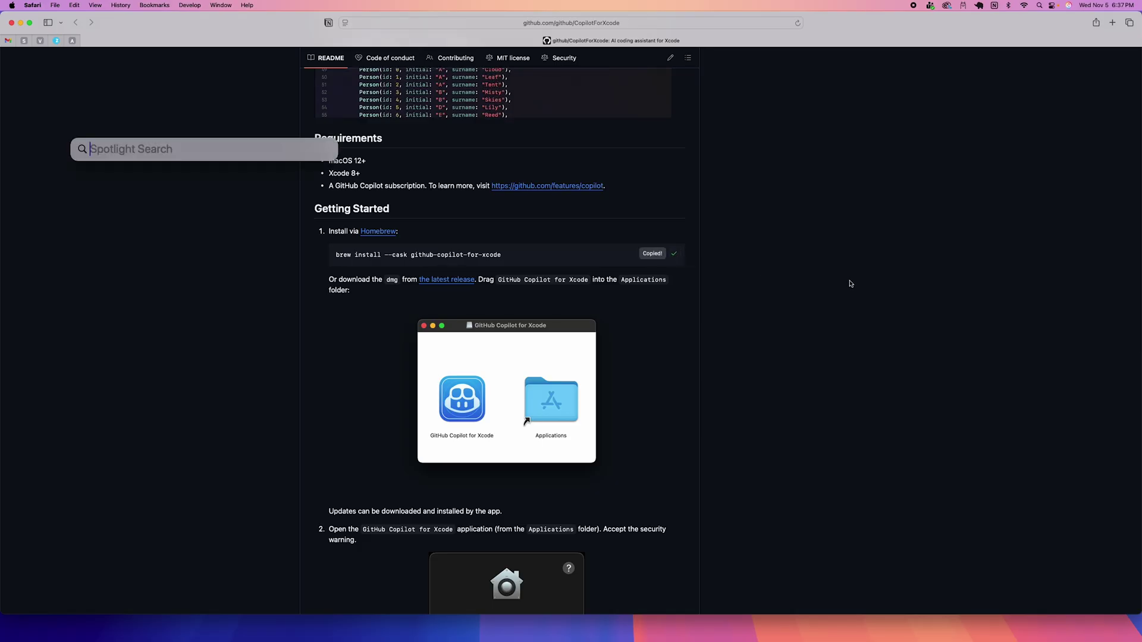
pyautogui.write('terminal')
pyautogui.press('Return')
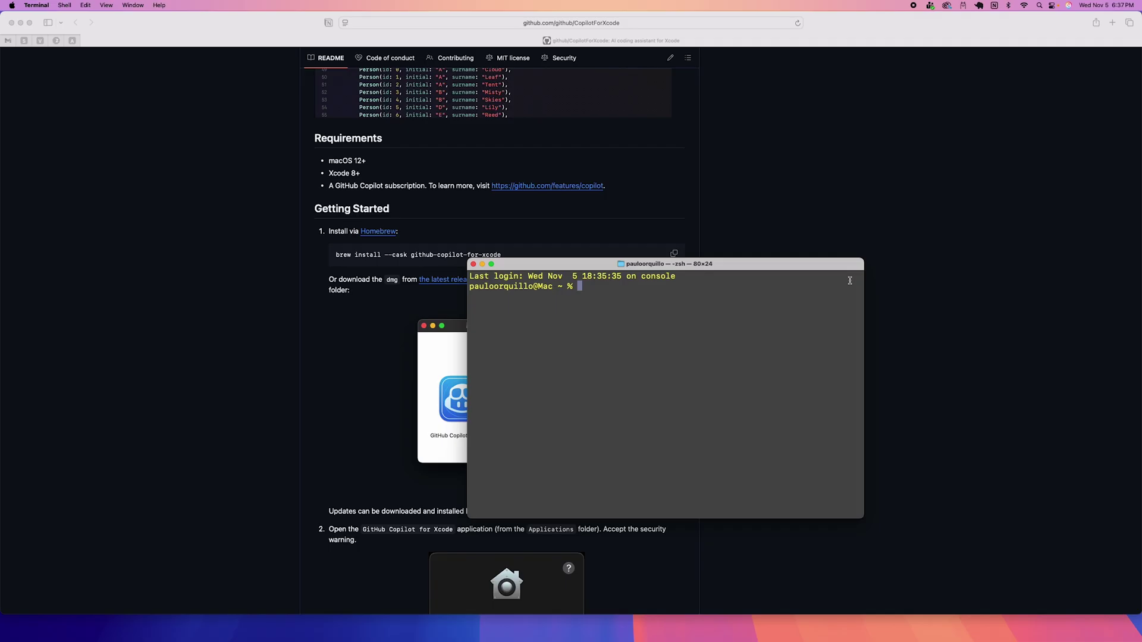
pyautogui.press('super+v')
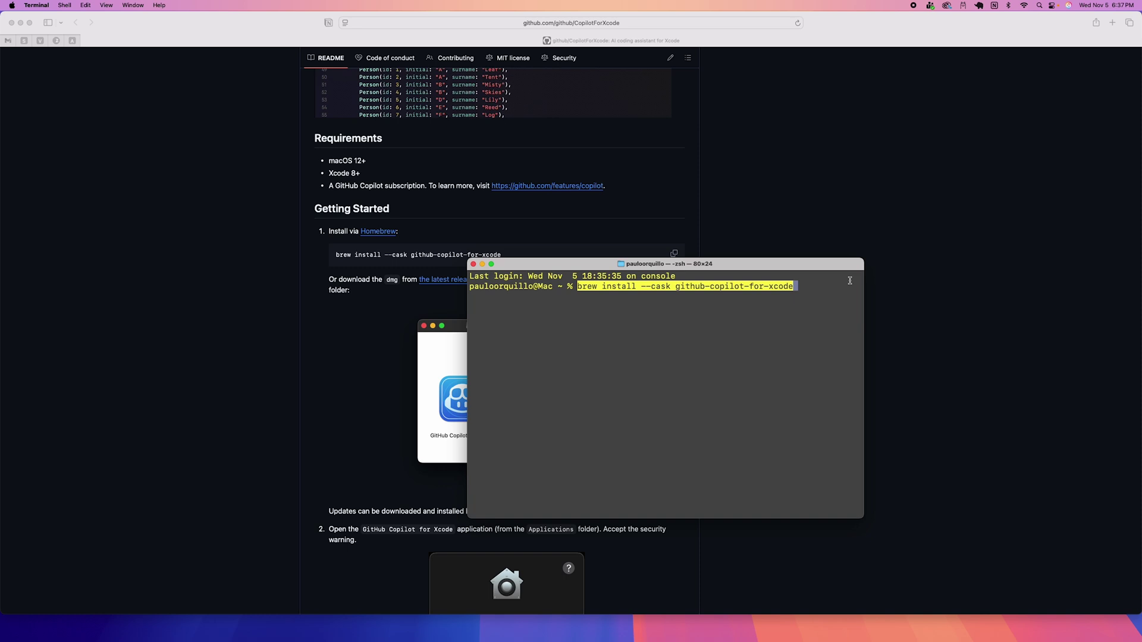
pyautogui.press('Return')
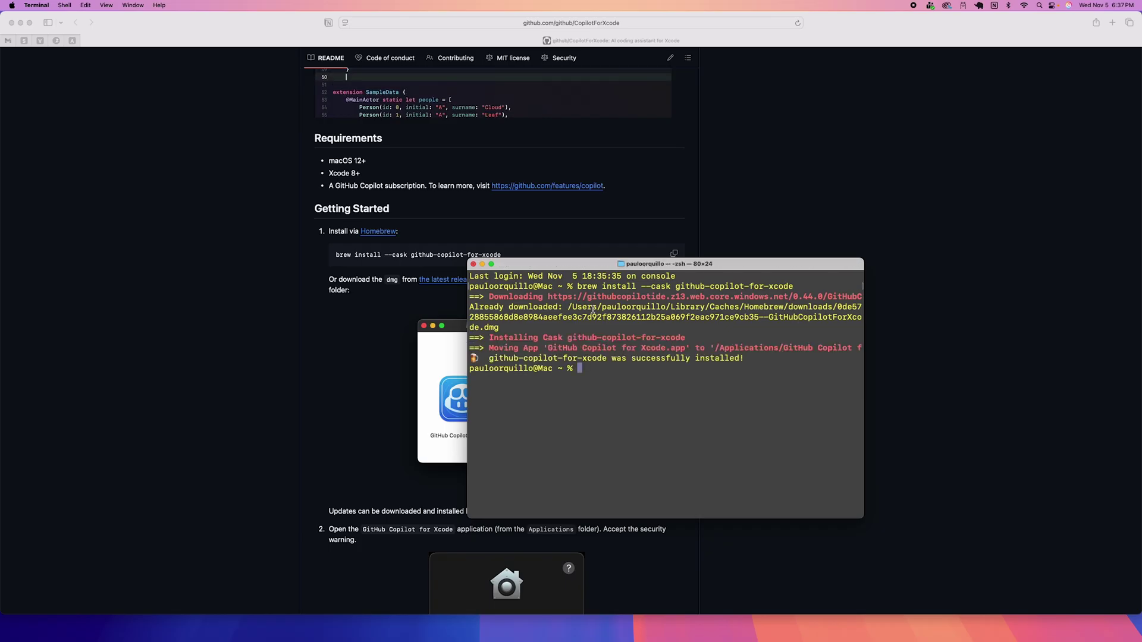
pyautogui.write('brew')
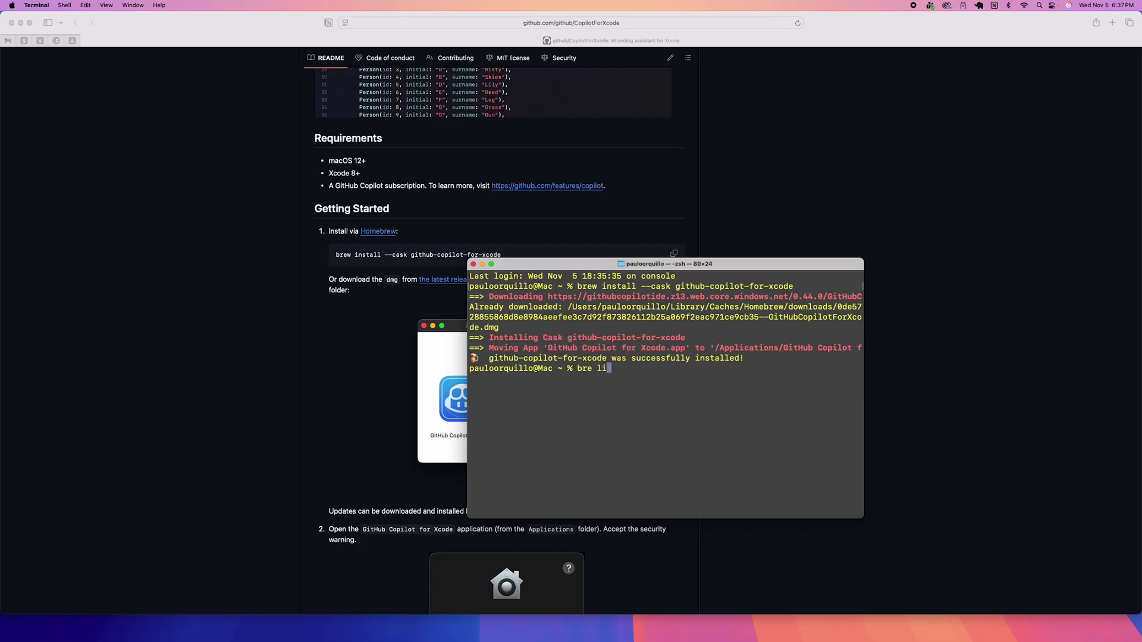
pyautogui.write('list')
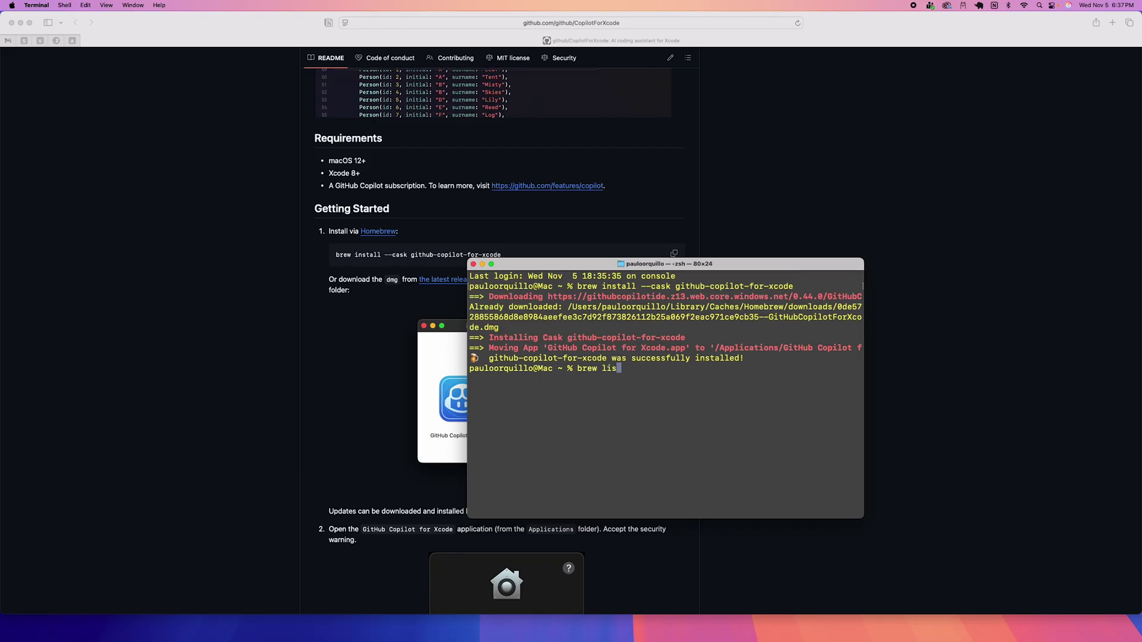
# - Verify github-copilot-for-xcode appears in brew list's installed casks, then hide Terminal
pyautogui.press('Return')
pyautogui.write('brew ')
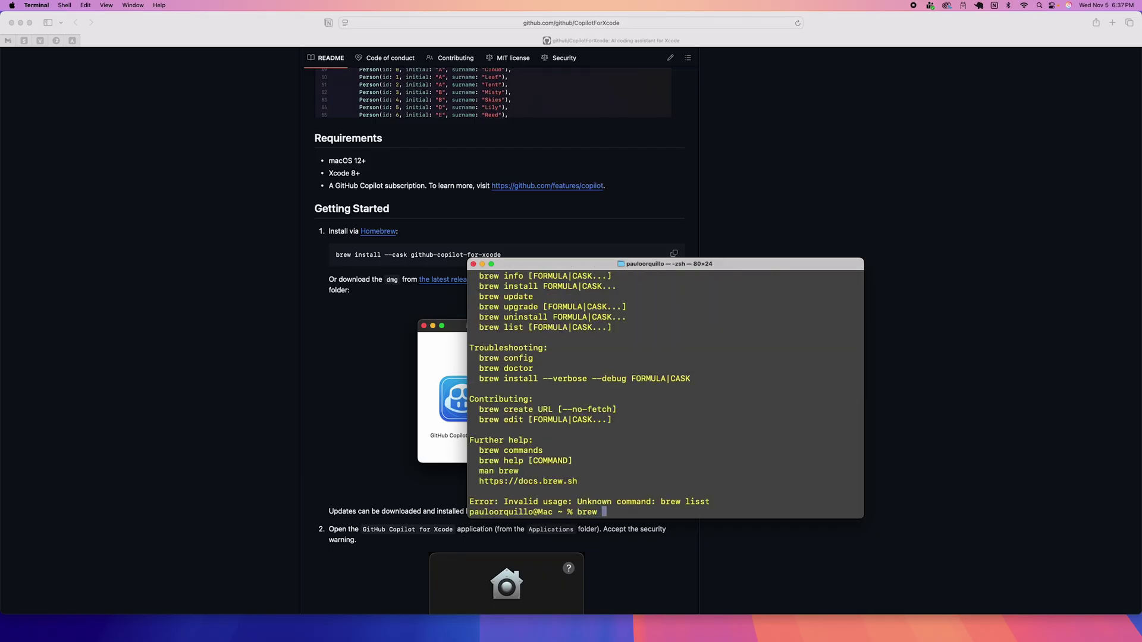
pyautogui.write('list')
pyautogui.press('Return')
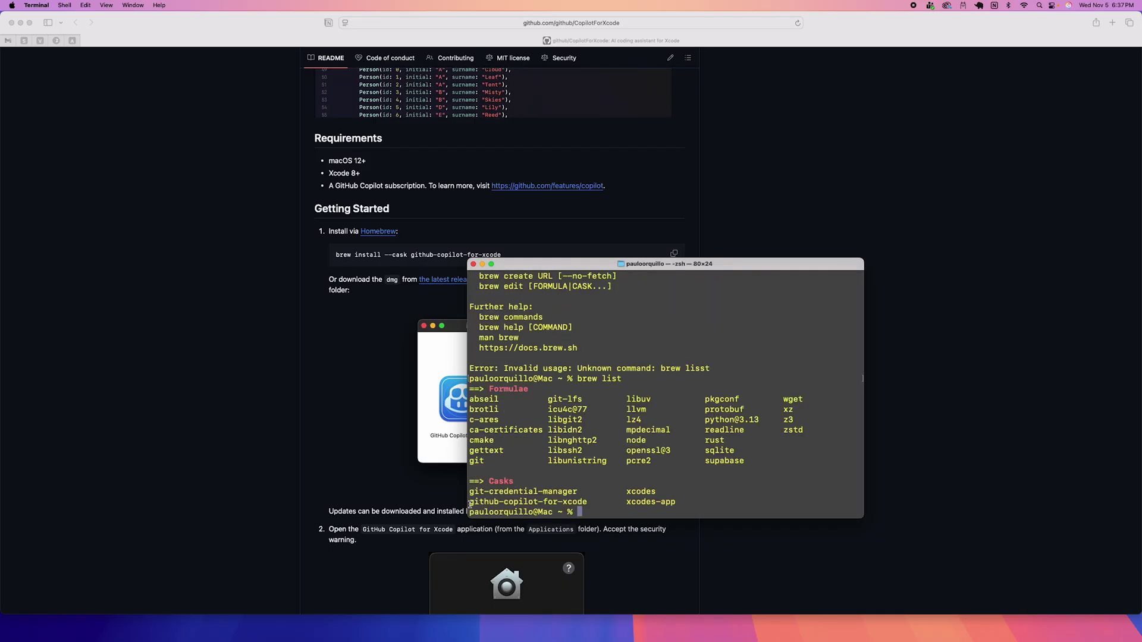
pyautogui.moveTo(469, 501); pyautogui.dragTo(585, 505)
pyautogui.click(505, 295)
pyautogui.press('super+h')
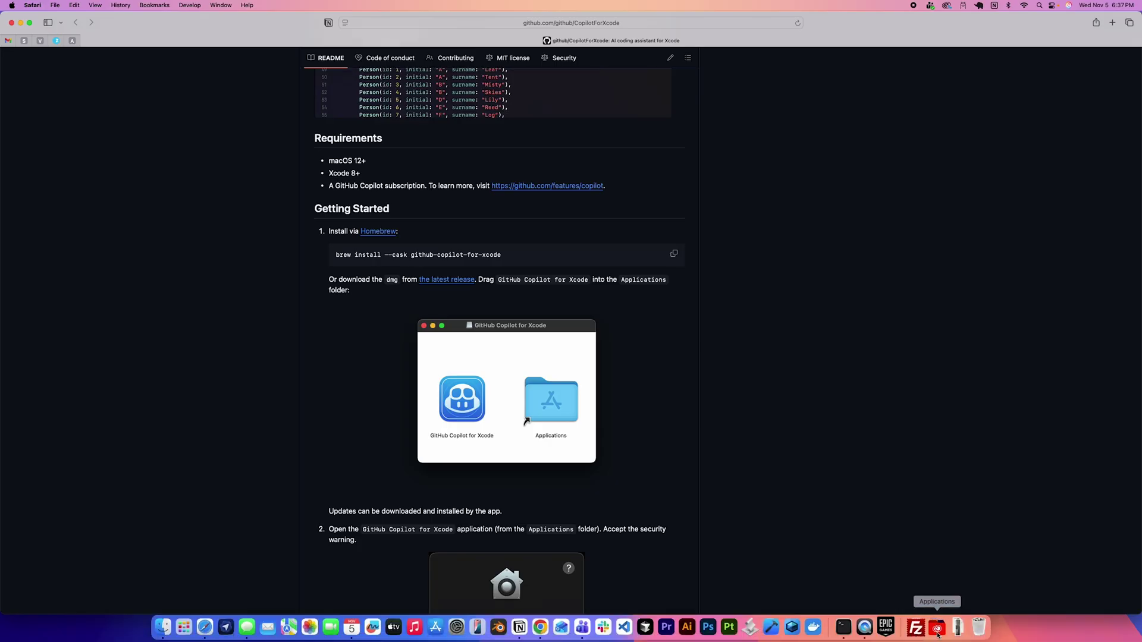
# - Launch GitHub Copilot for Xcode from the Applications stack and approve opening the downloaded app
pyautogui.click(937, 626)
pyautogui.scroll(3, 967, 223)
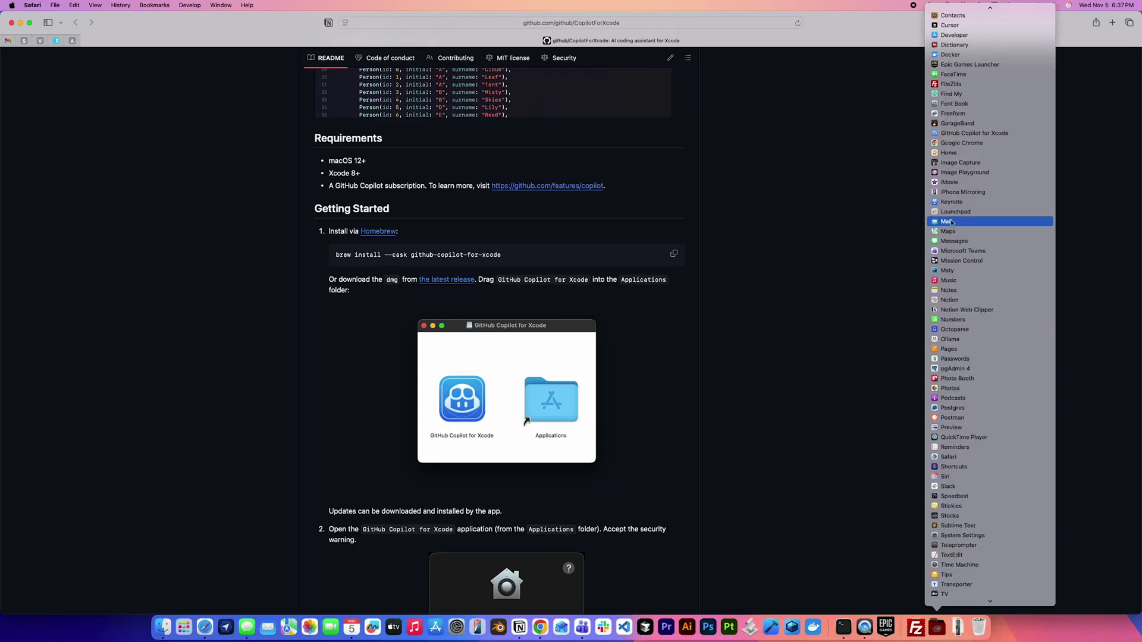
pyautogui.scroll(3, 968, 223)
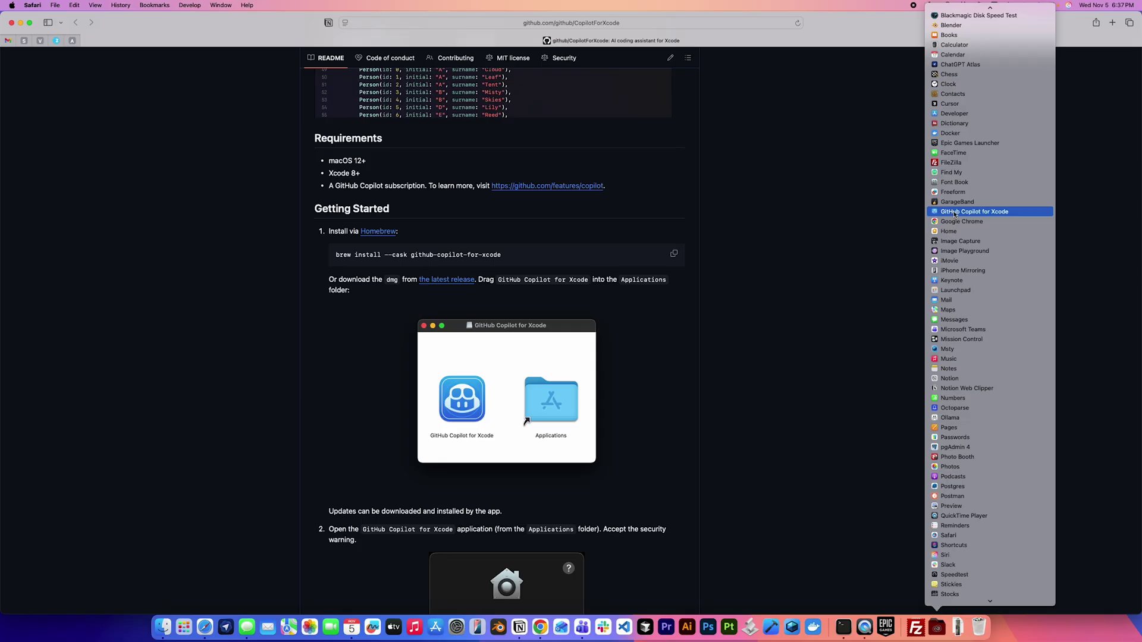
pyautogui.click(956, 213)
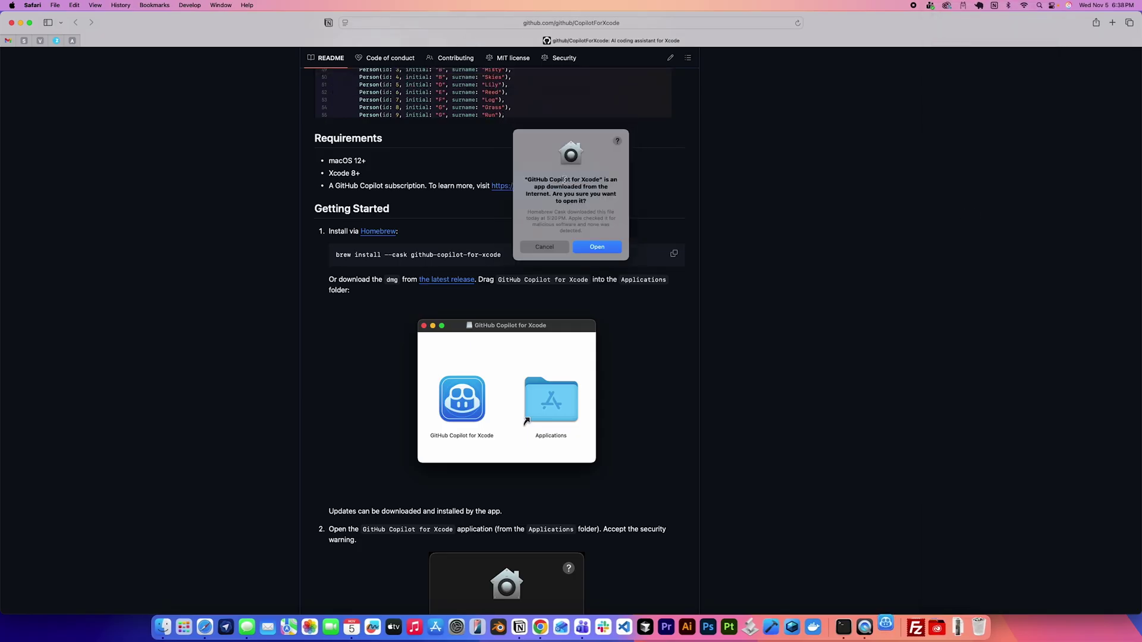
pyautogui.click(596, 251)
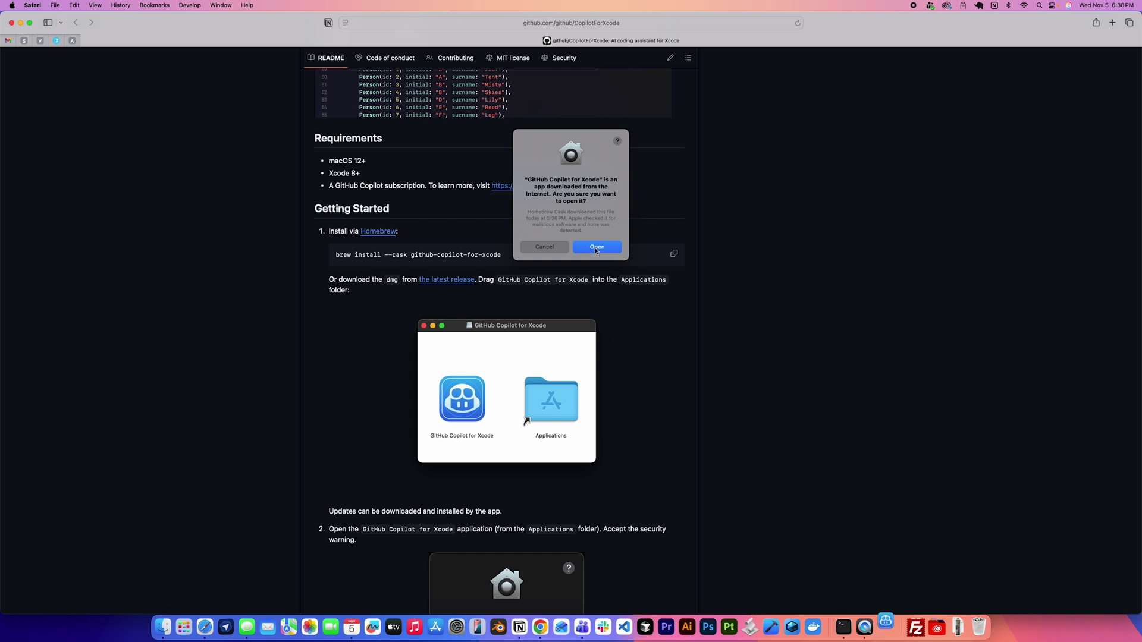
pyautogui.click(596, 250)
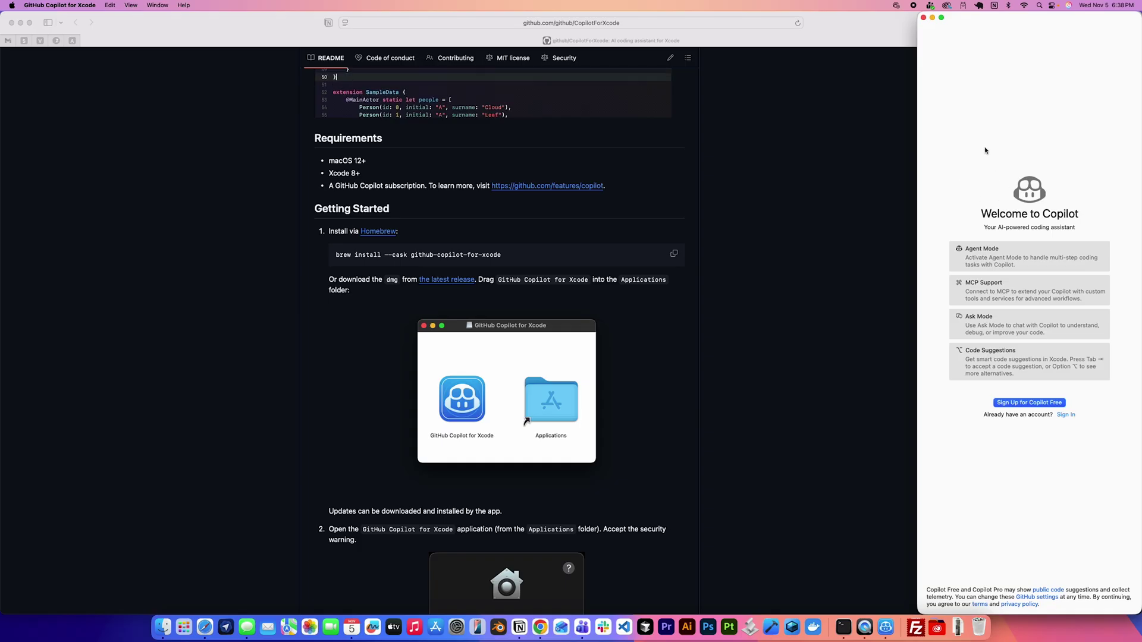
# - Open System Settings at General > Login Items & Extensions
pyautogui.click(11, 5)
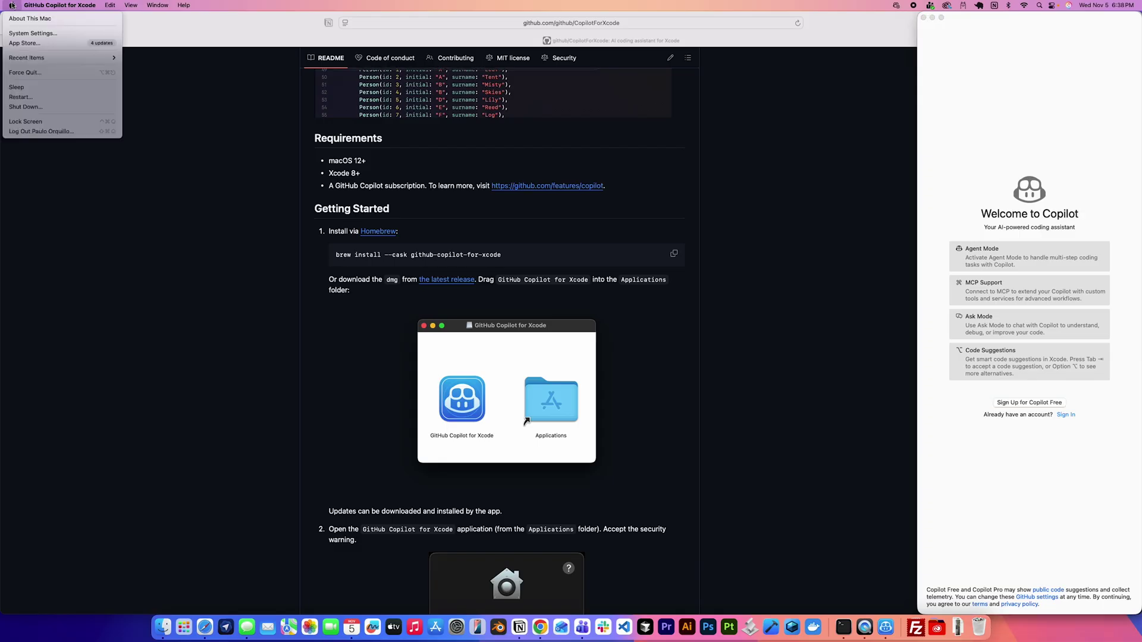
pyautogui.click(40, 44)
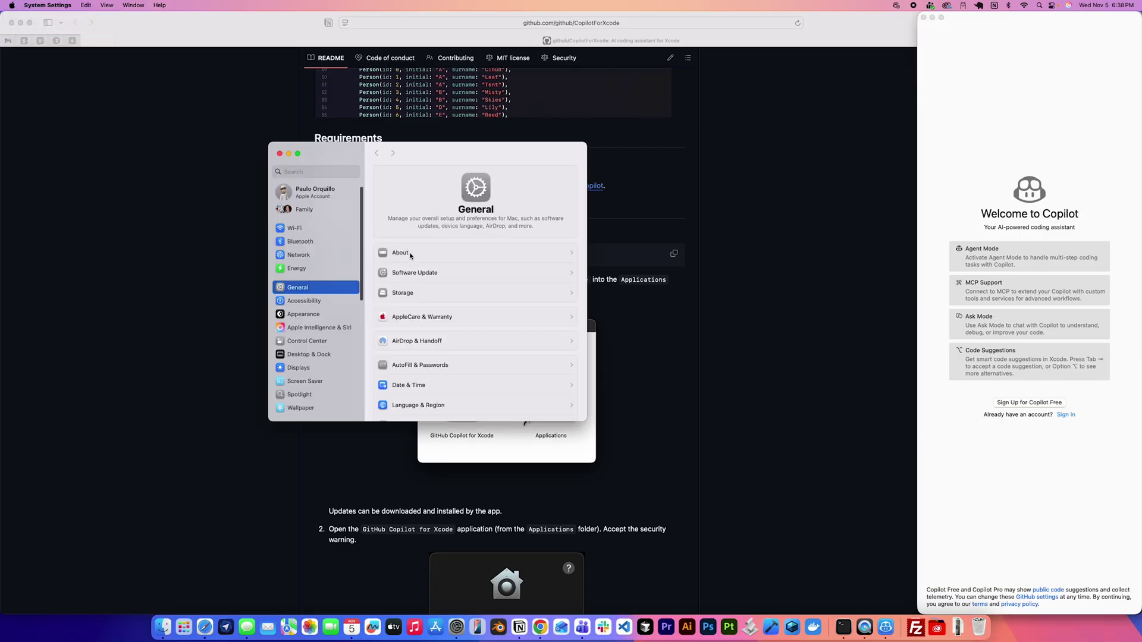
pyautogui.scroll(-1, 481, 376)
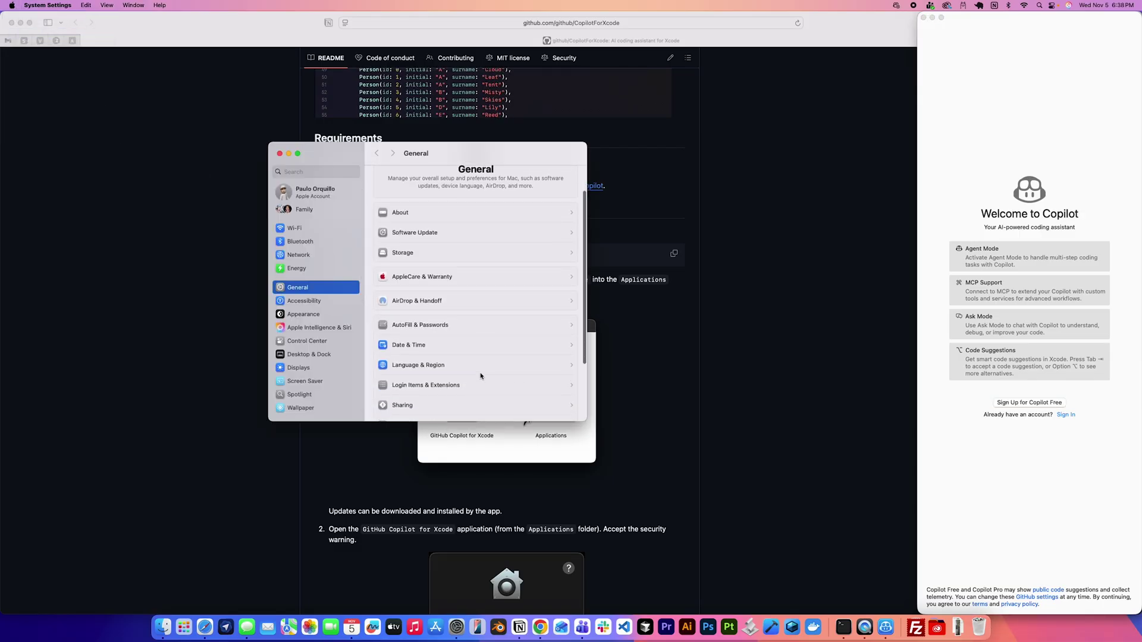
pyautogui.click(429, 380)
pyautogui.scroll(-2, 501, 345)
pyautogui.scroll(-2, 501, 345)
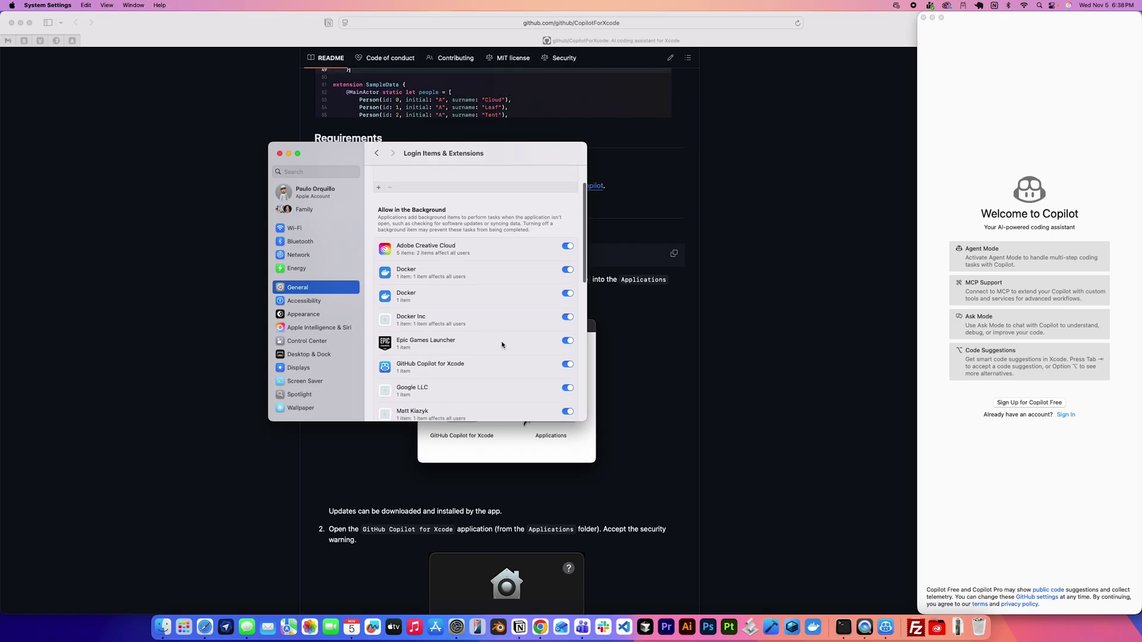
pyautogui.scroll(-1, 501, 344)
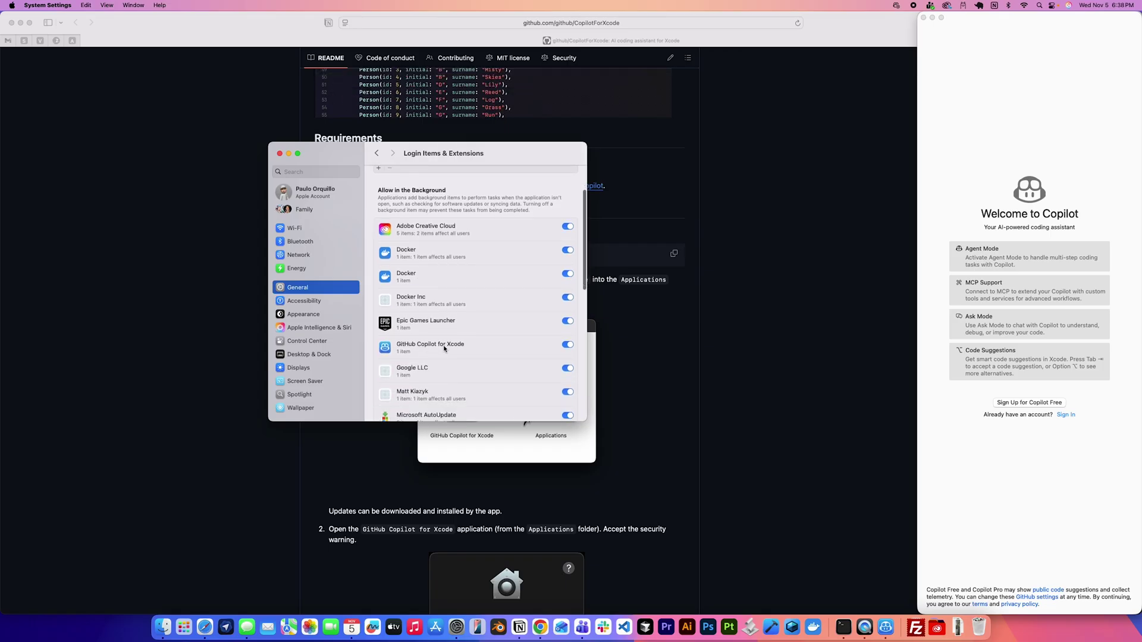
pyautogui.scroll(-1, 483, 341)
pyautogui.scroll(-1, 535, 330)
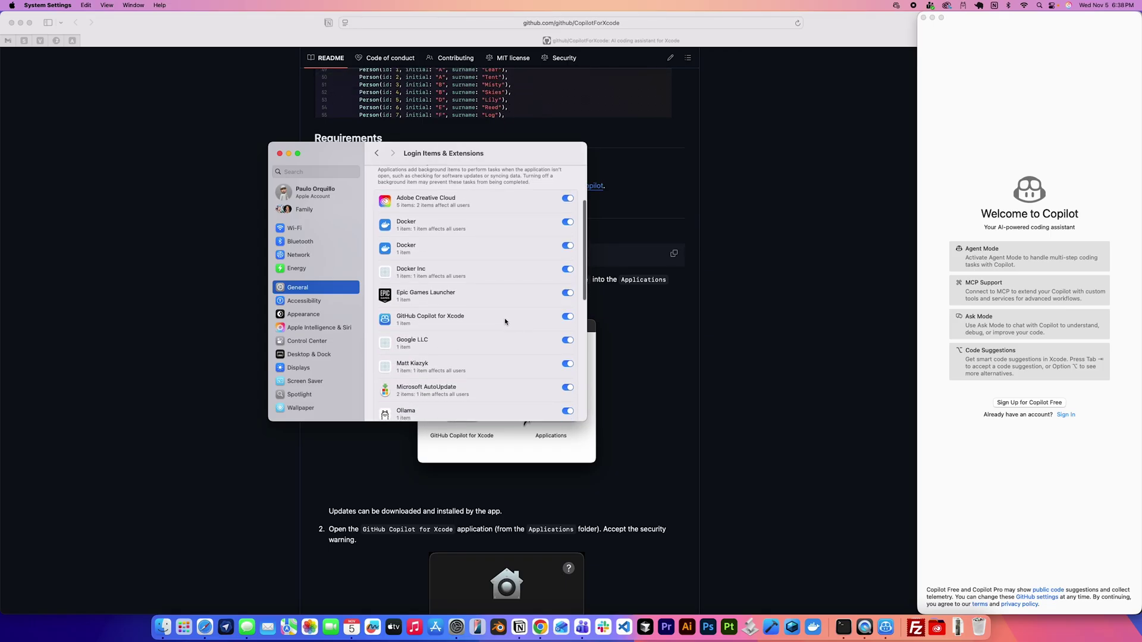
pyautogui.scroll(-1, 506, 319)
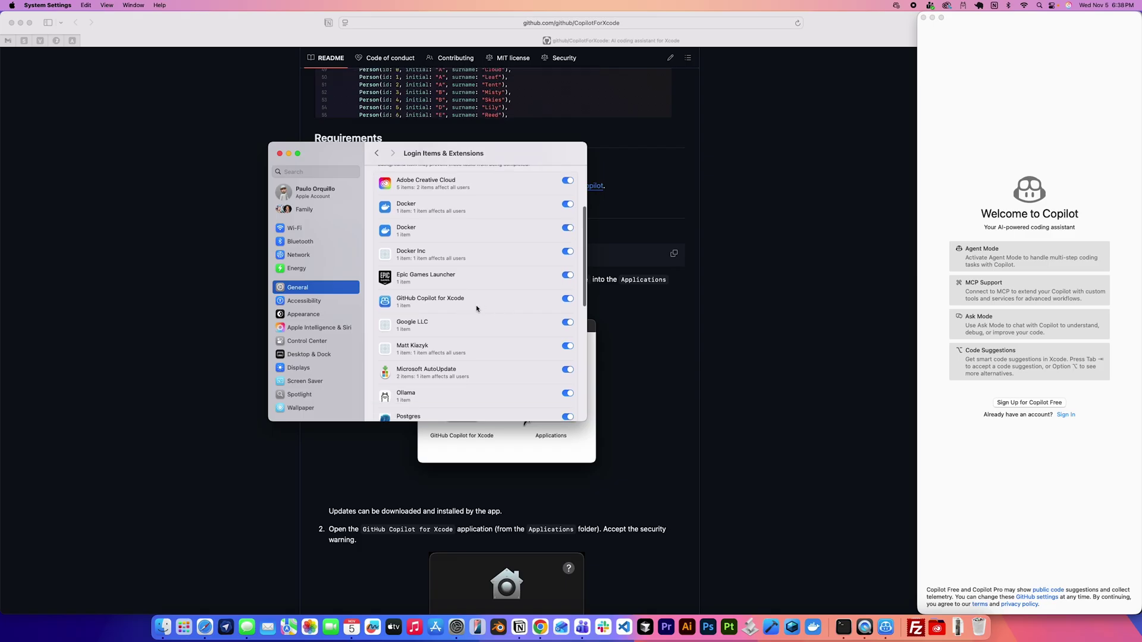
pyautogui.scroll(-1, 477, 309)
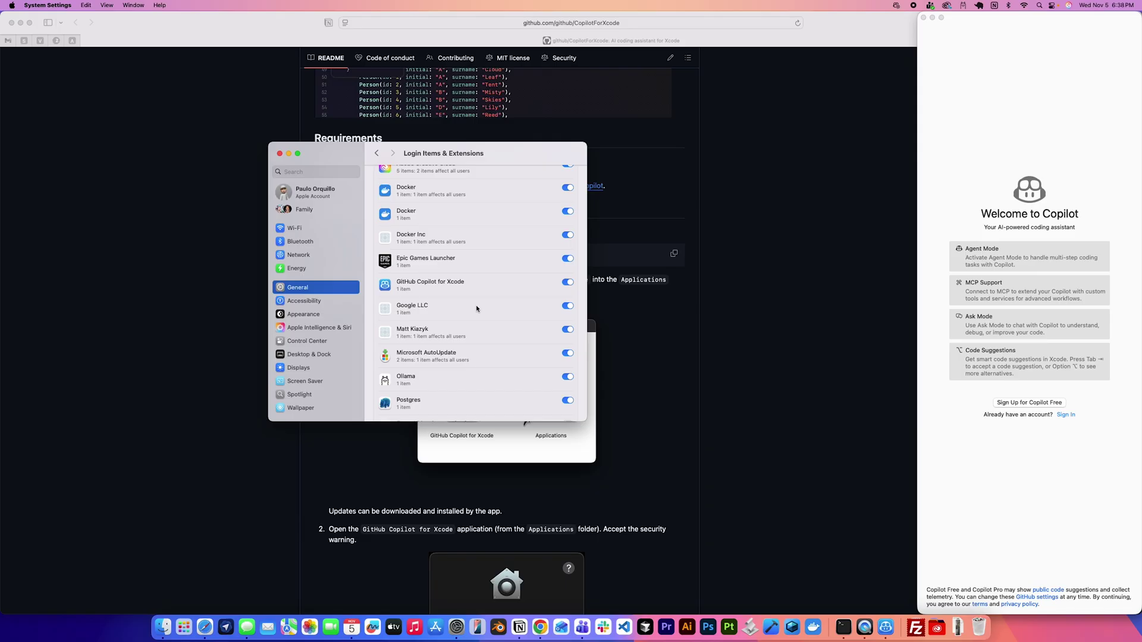
# - Highlight Background, Accessibility and Xcode Source Editor Extension in the README's permissions step
pyautogui.click(667, 374)
pyautogui.scroll(-5, 643, 375)
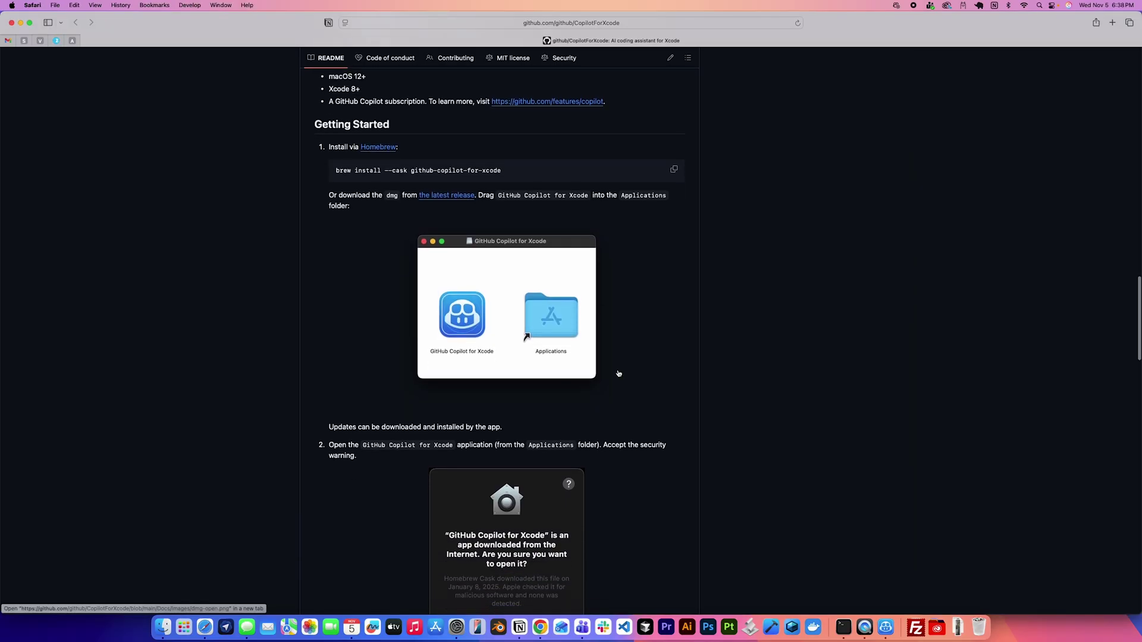
pyautogui.scroll(-5, 617, 374)
pyautogui.scroll(-3, 617, 376)
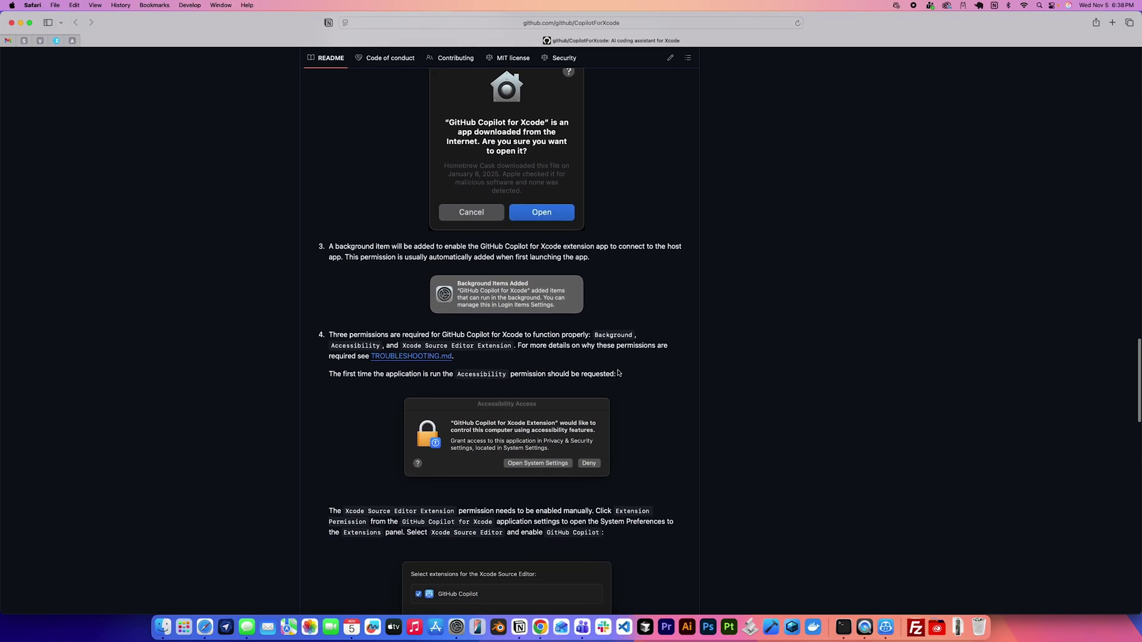
pyautogui.doubleClick(604, 333)
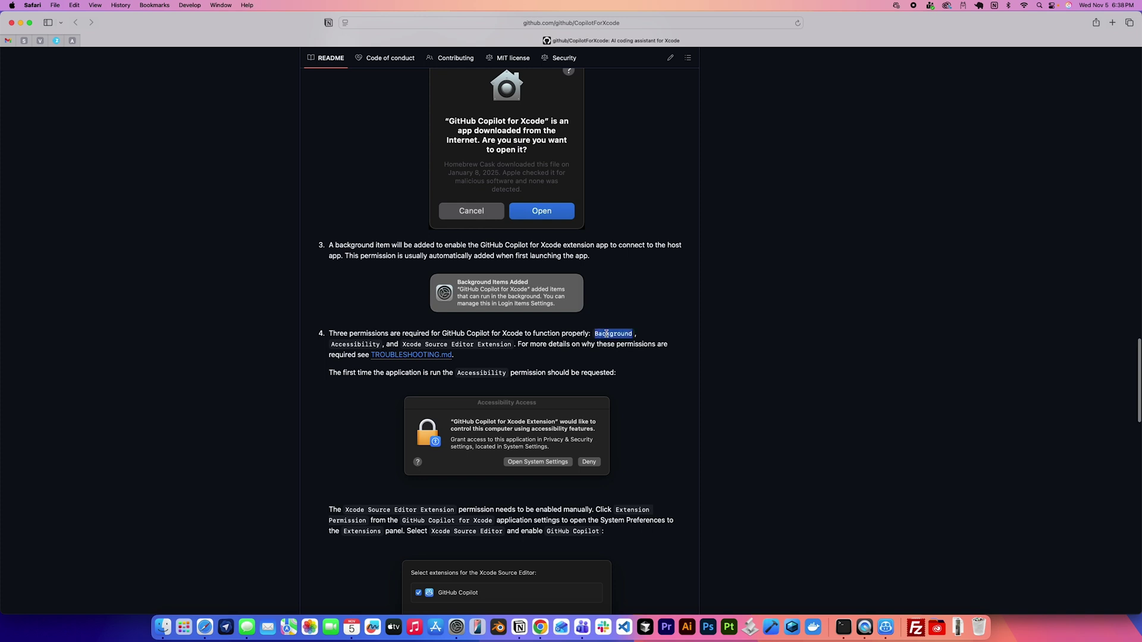
pyautogui.doubleClick(351, 346)
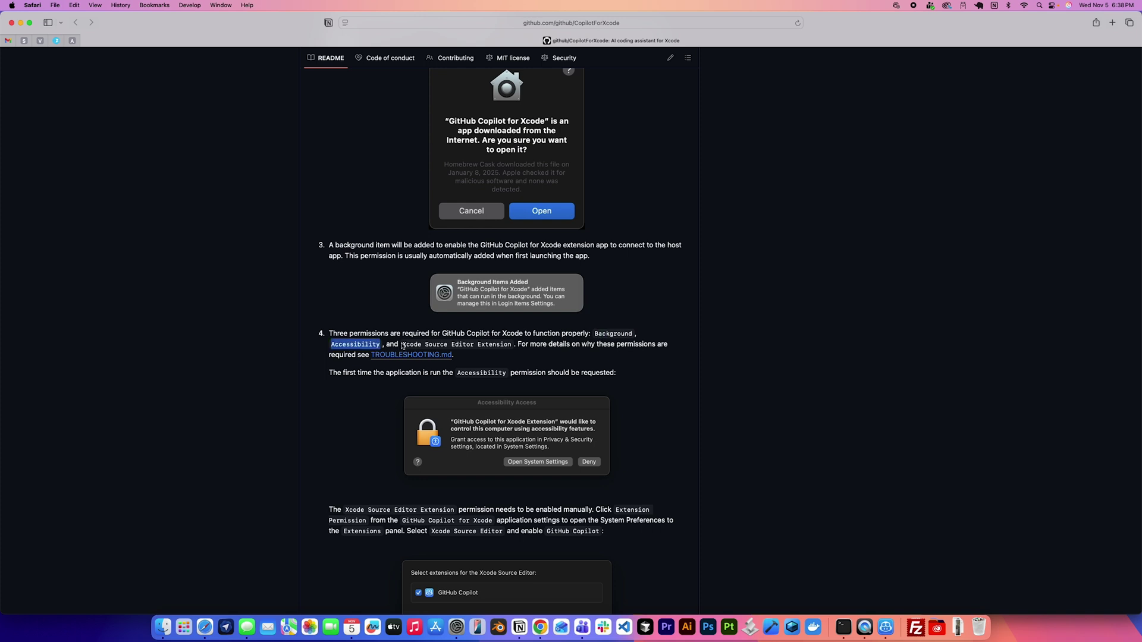
pyautogui.moveTo(403, 346); pyautogui.dragTo(465, 346)
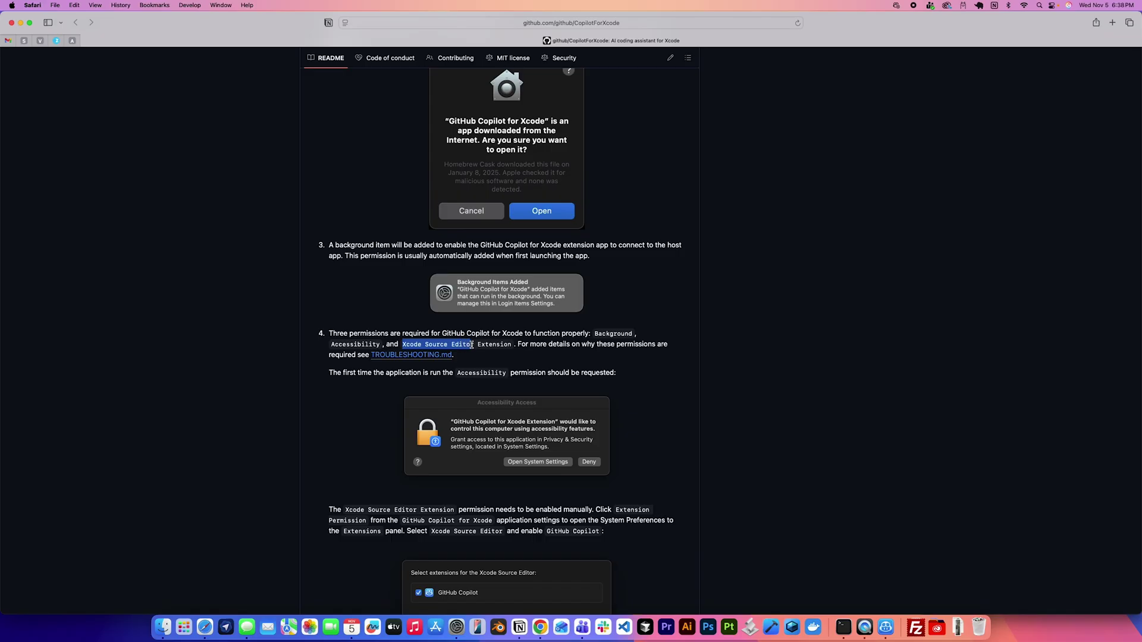
pyautogui.moveTo(481, 346); pyautogui.dragTo(505, 346)
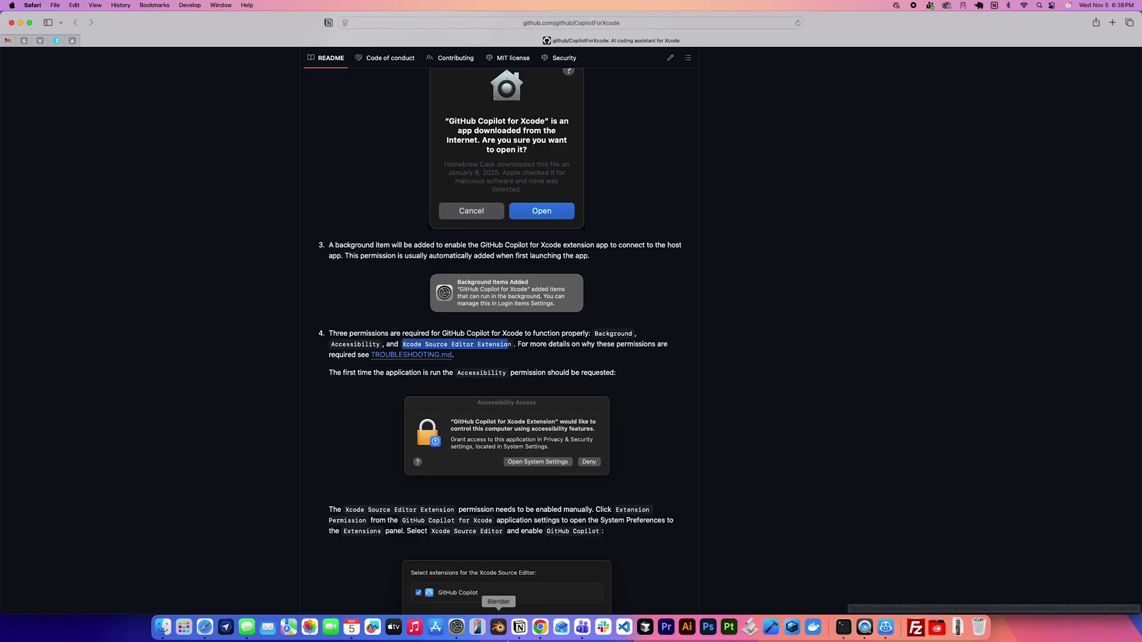
# - Open the Privacy & Security > Accessibility list in System Settings
pyautogui.click(455, 626)
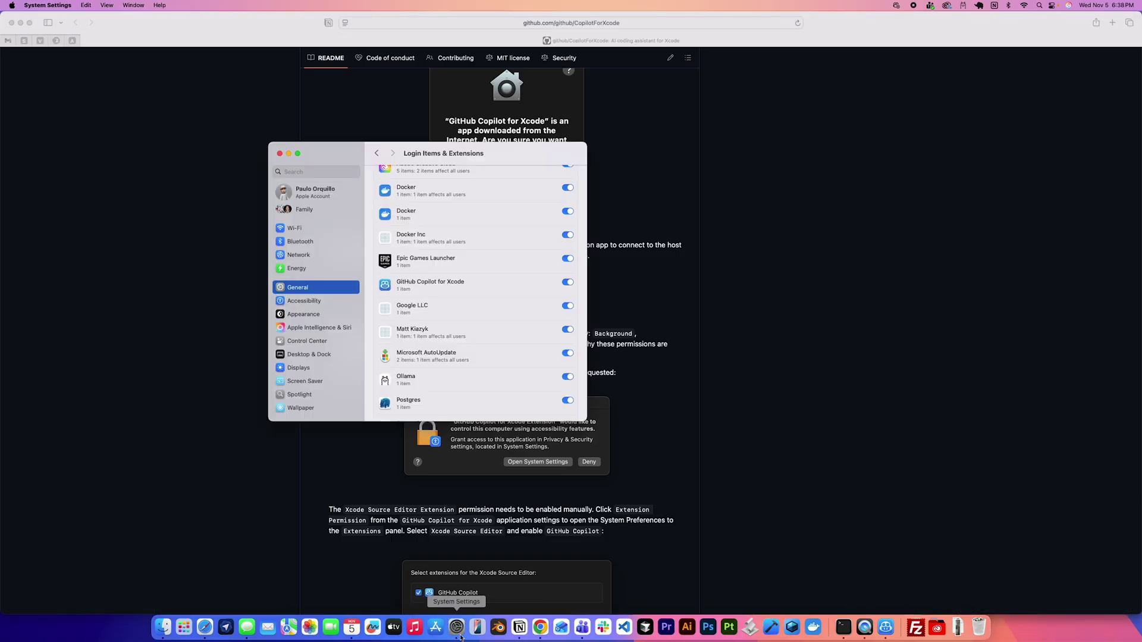
pyautogui.scroll(-3, 323, 311)
pyautogui.scroll(-2, 322, 311)
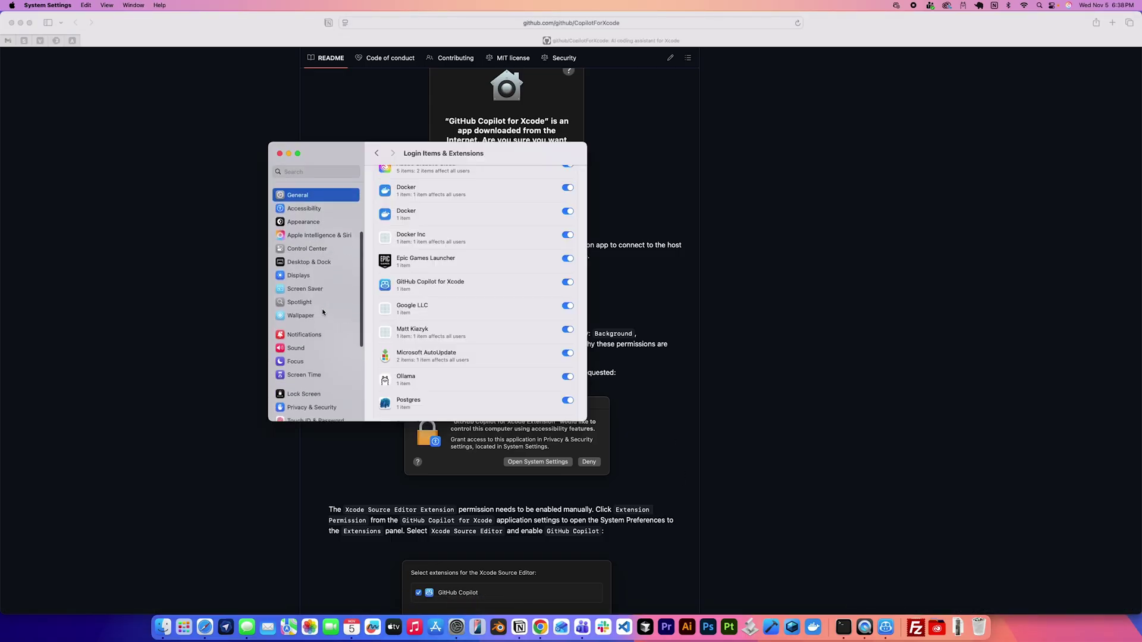
pyautogui.scroll(-2, 323, 308)
pyautogui.scroll(-1, 321, 308)
pyautogui.click(316, 319)
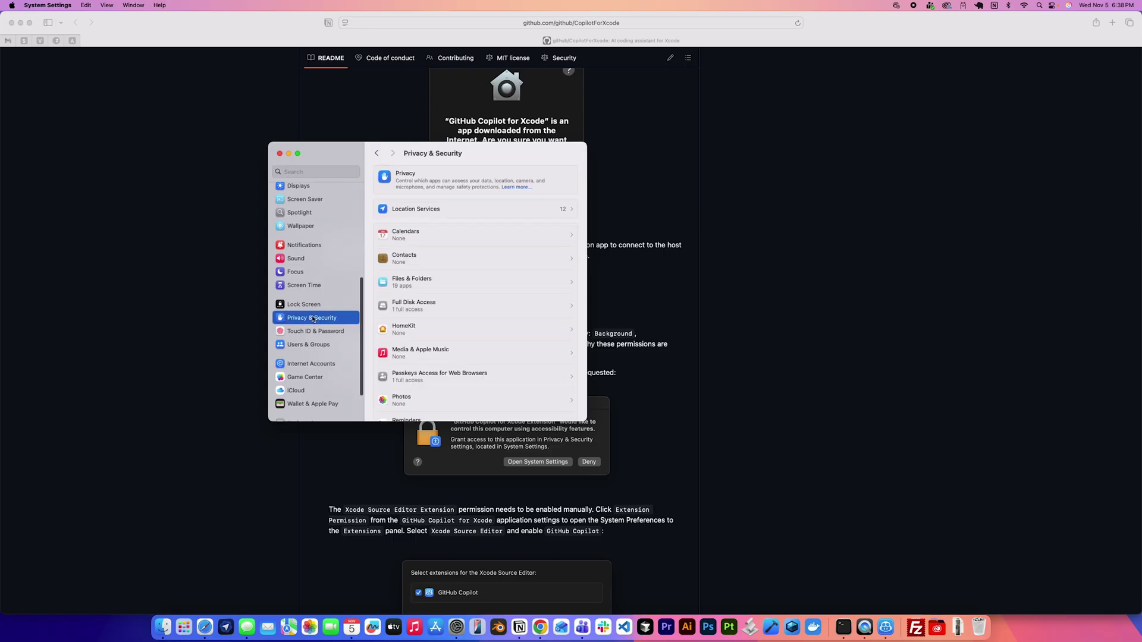
pyautogui.scroll(-3, 496, 312)
pyautogui.scroll(-2, 498, 317)
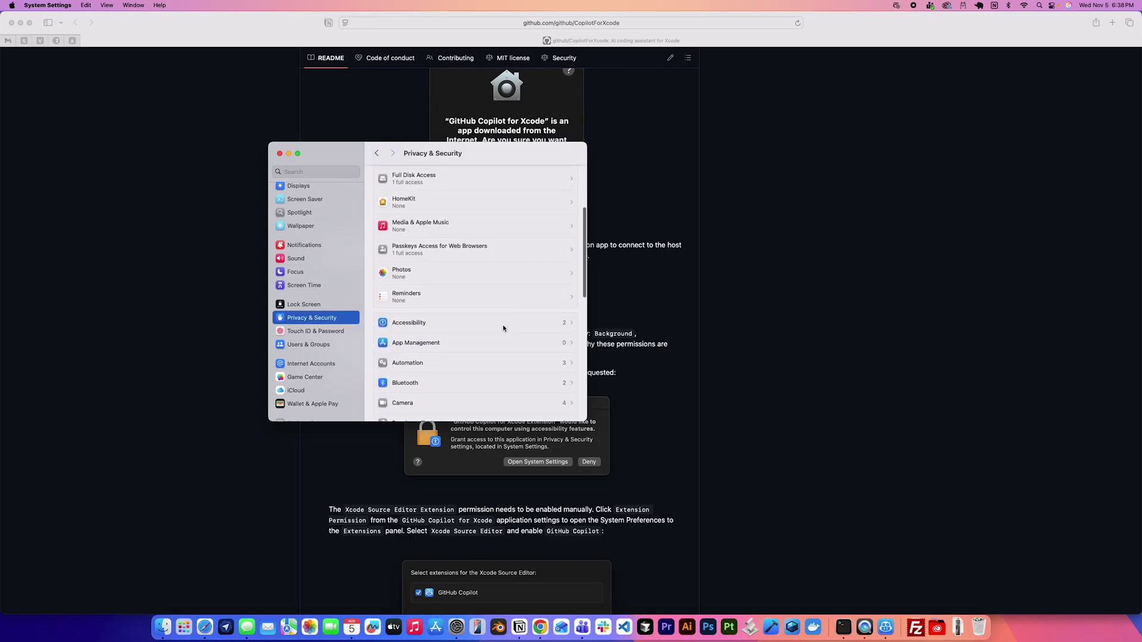
pyautogui.click(488, 324)
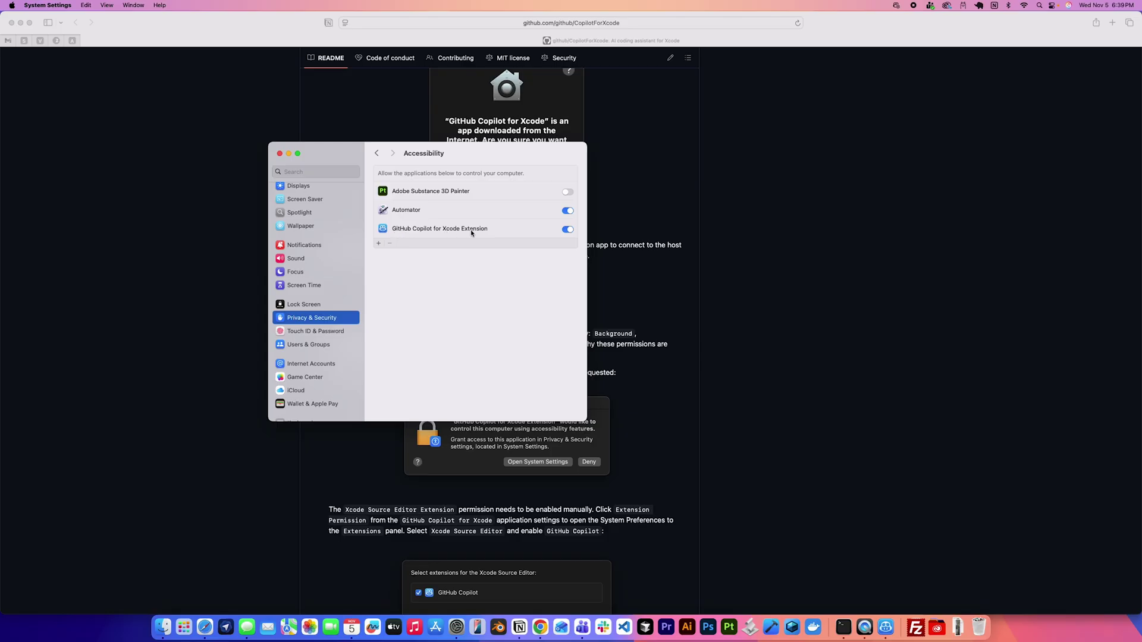
# - Open GitHub Copilot for Xcode's Settings window from its app menu
pyautogui.click(876, 346)
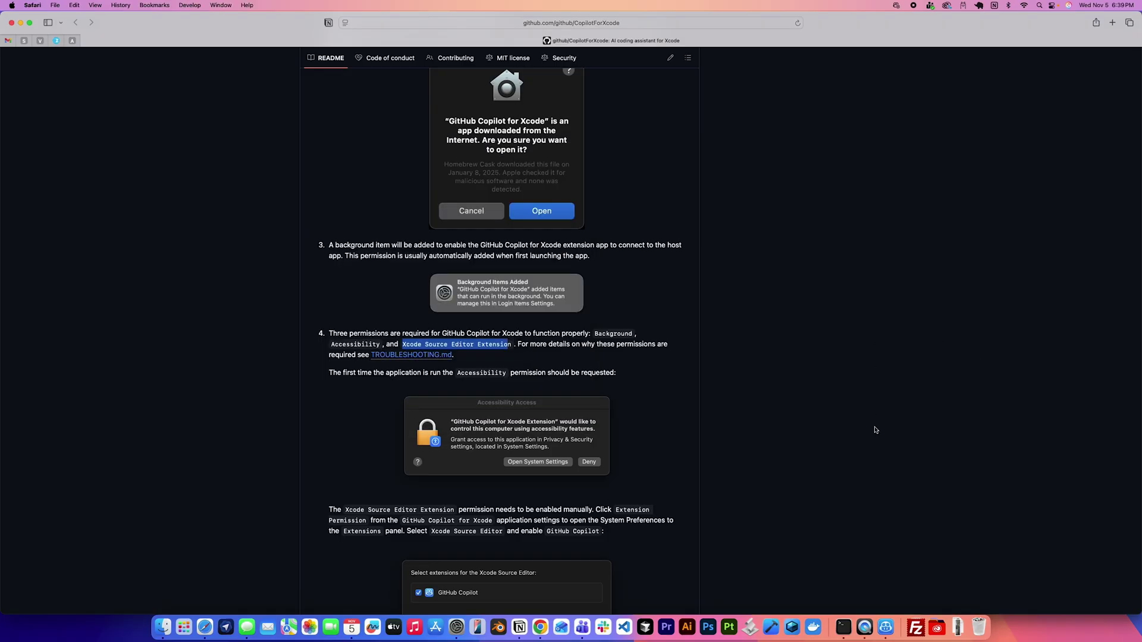
pyautogui.click(885, 627)
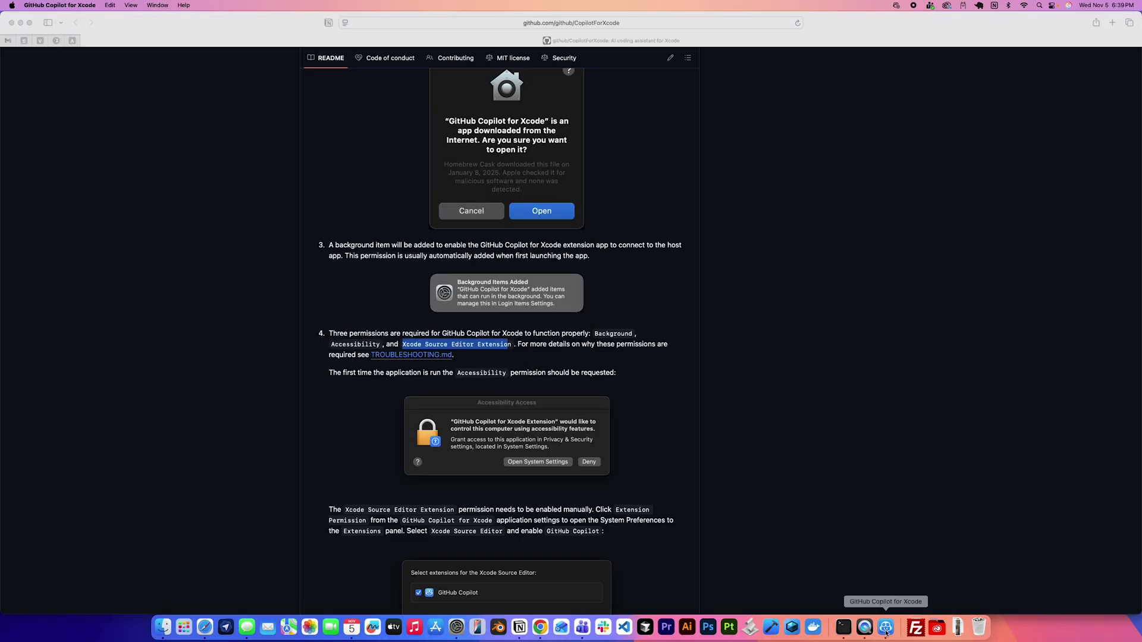
pyautogui.click(52, 4)
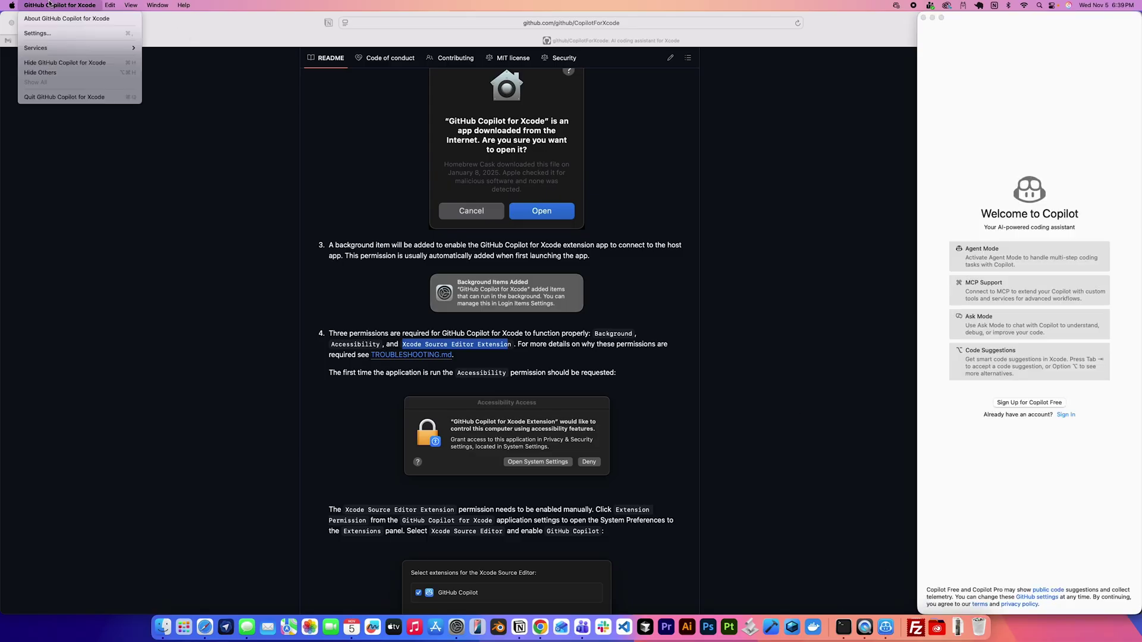
pyautogui.click(42, 35)
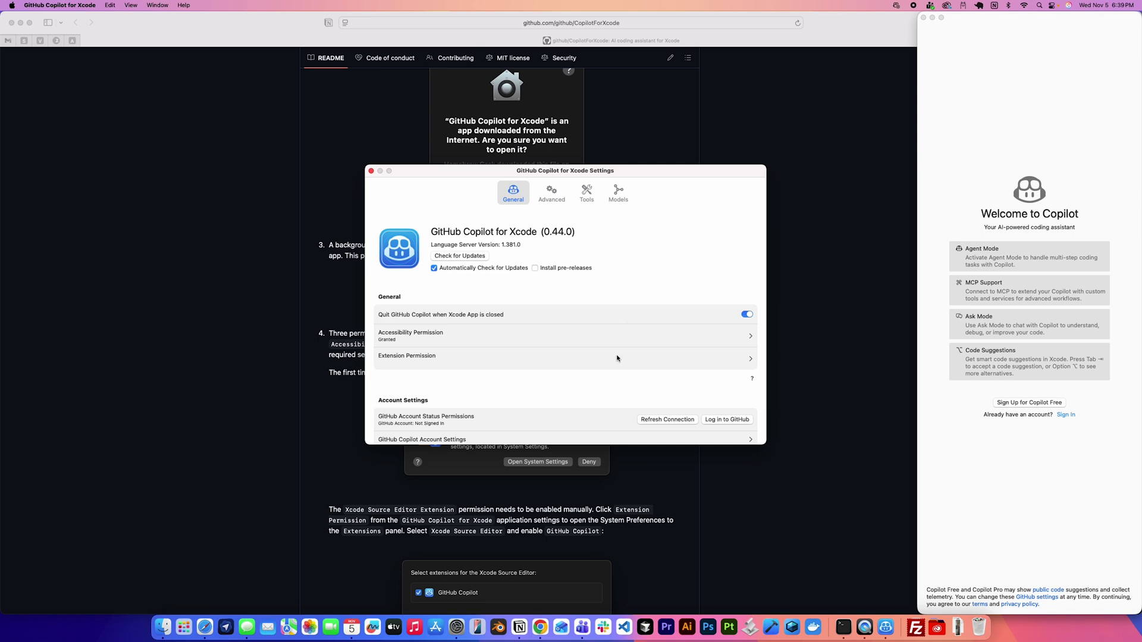
# - Confirm the Xcode Source Editor extension permission, then close System Settings and Copilot settings
pyautogui.click(683, 362)
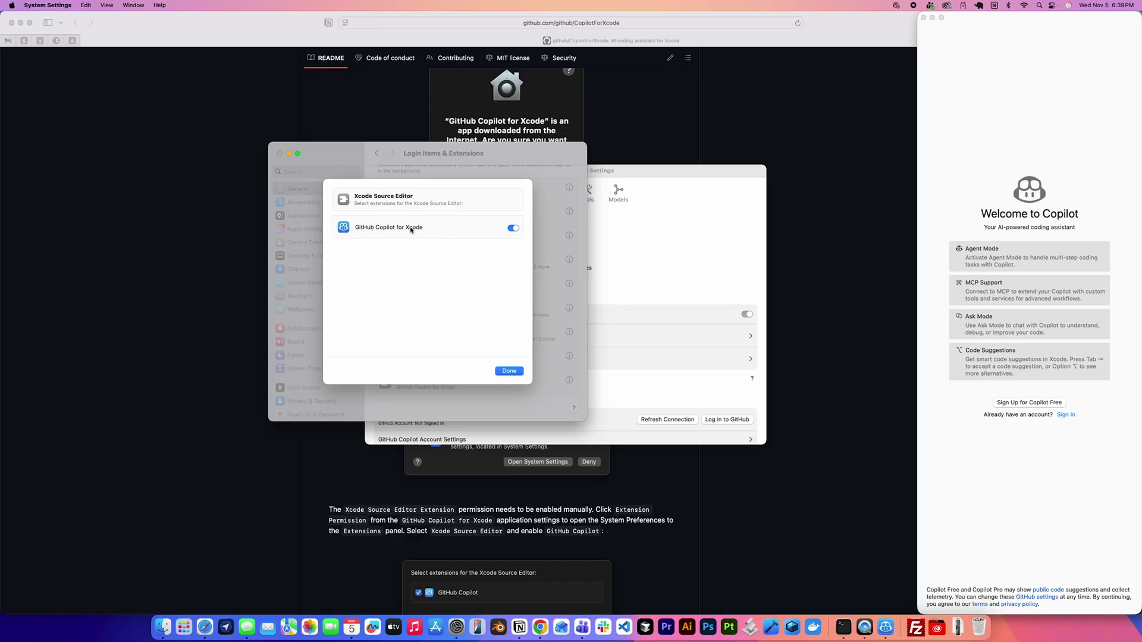
pyautogui.click(509, 371)
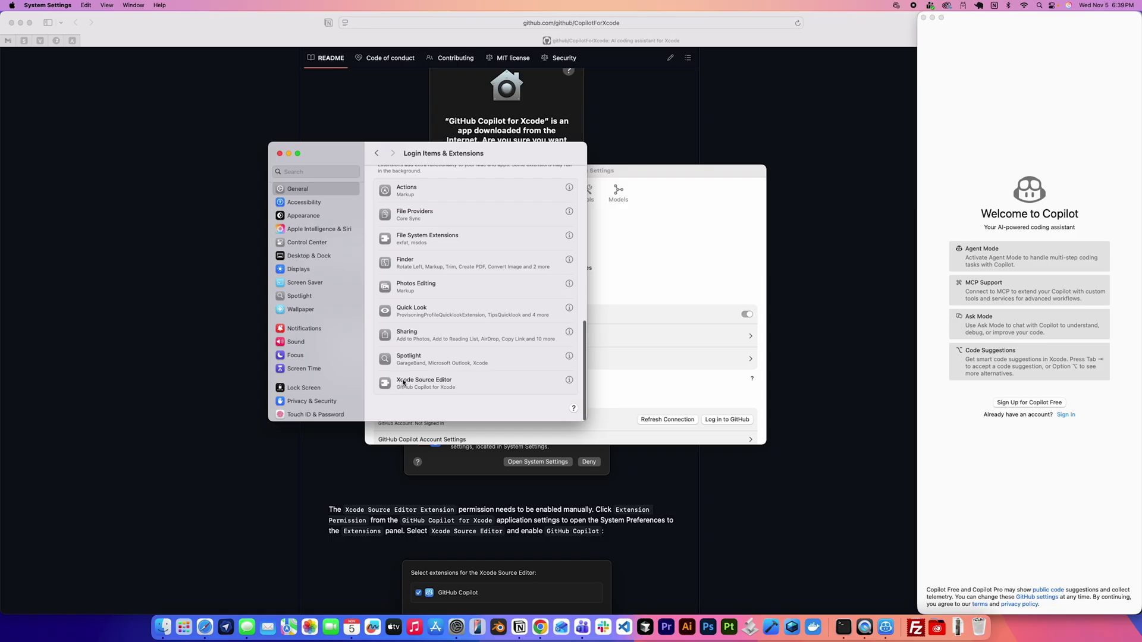
pyautogui.scroll(3, 460, 388)
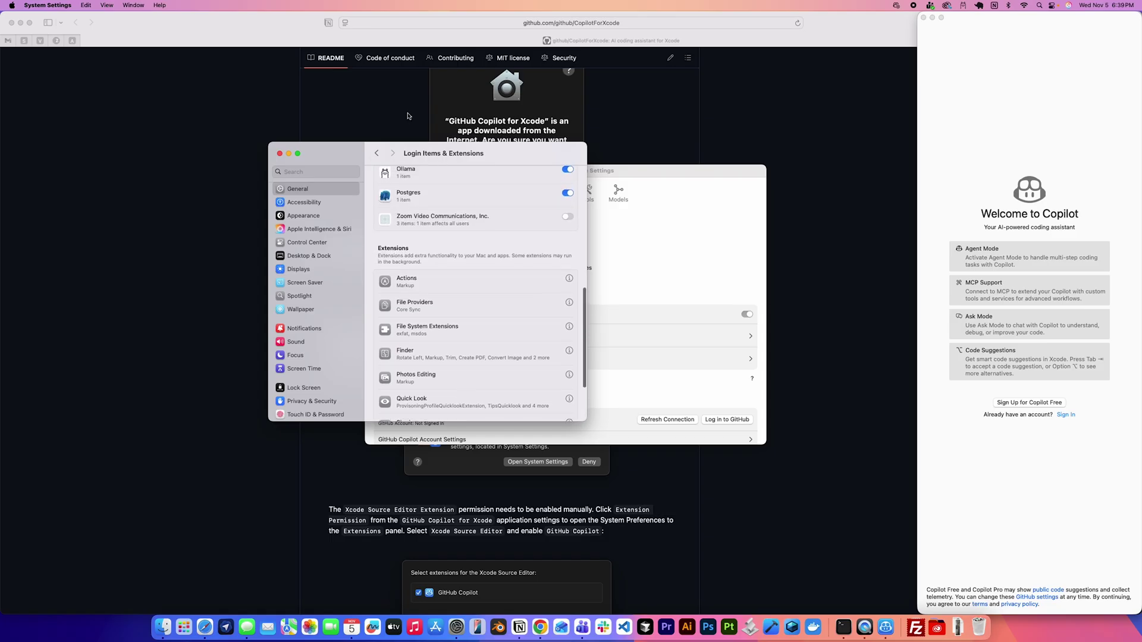
pyautogui.click(280, 154)
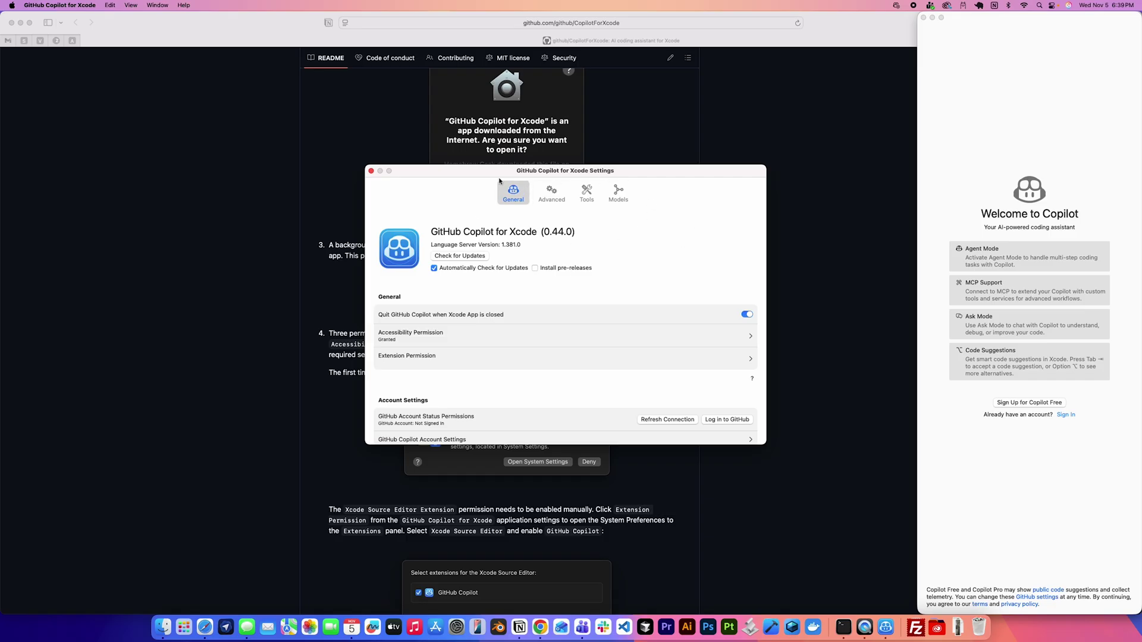
pyautogui.click(371, 172)
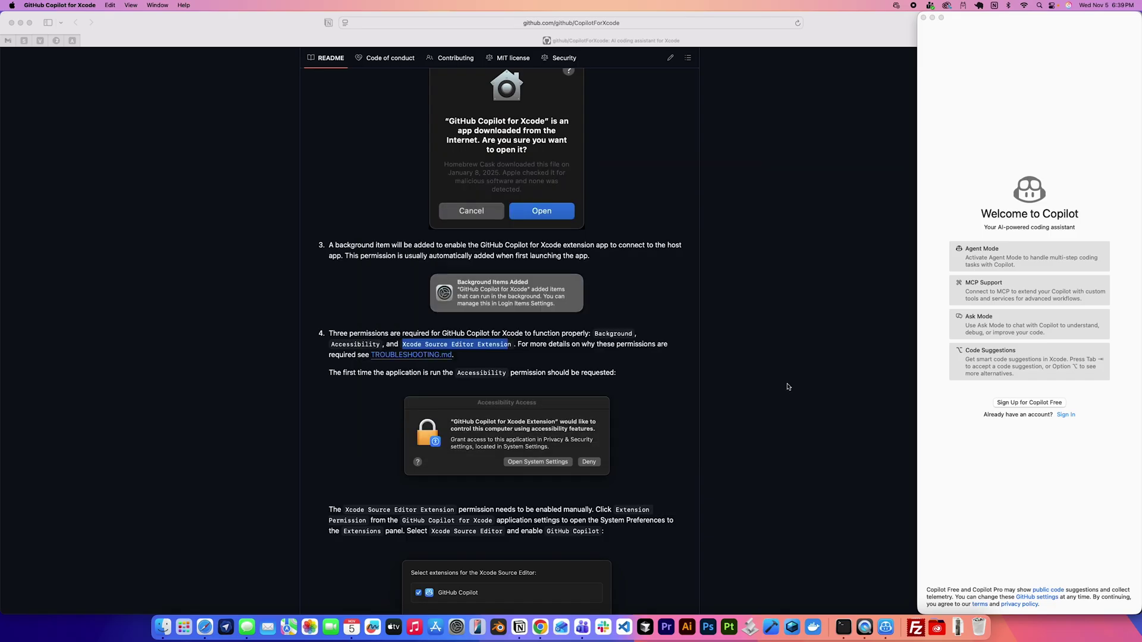
# - Start Copilot's GitHub sign-in, copying the device code and opening GitHub's activation page
pyautogui.click(885, 627)
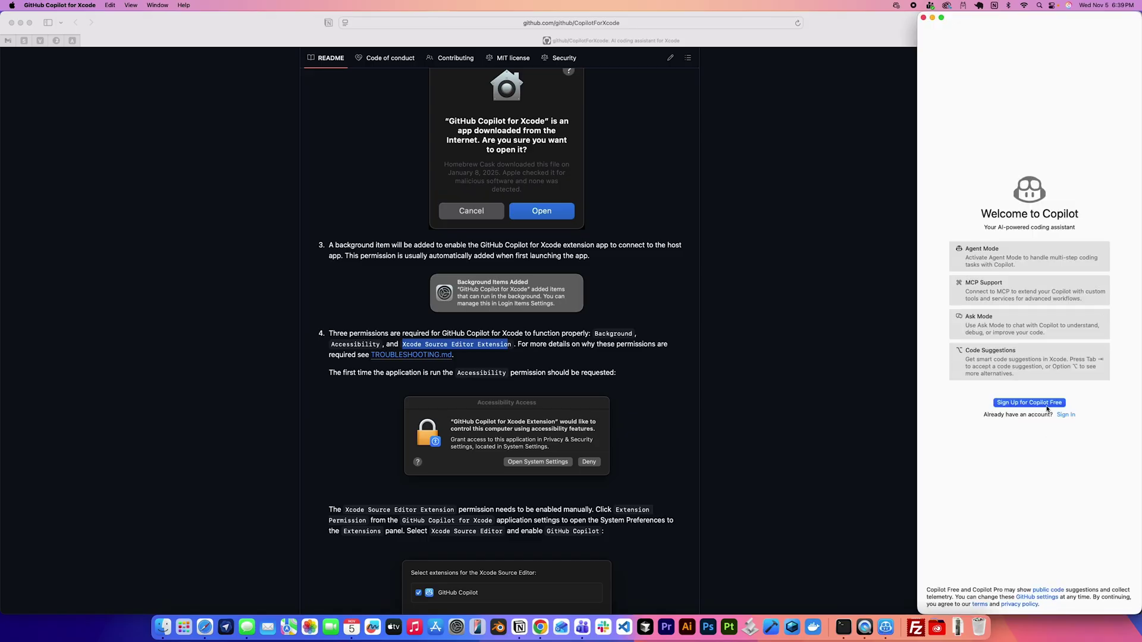
pyautogui.click(1073, 417)
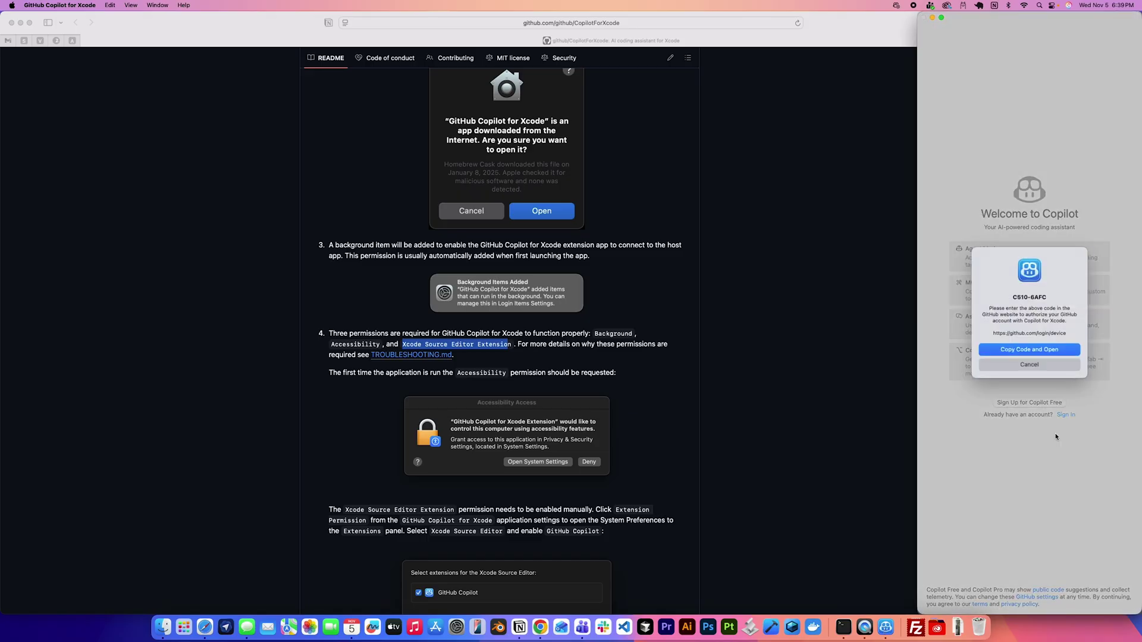
pyautogui.click(1033, 350)
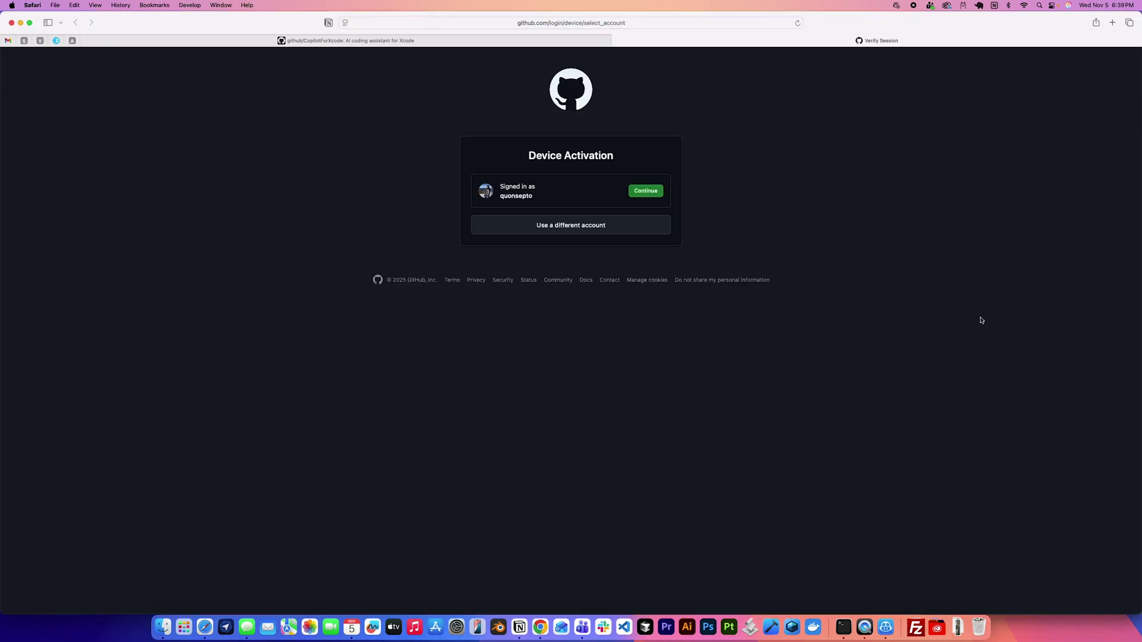
# - Submit the pasted device code and authorize the GitHub Copilot IDE Plugin for the account
pyautogui.click(656, 189)
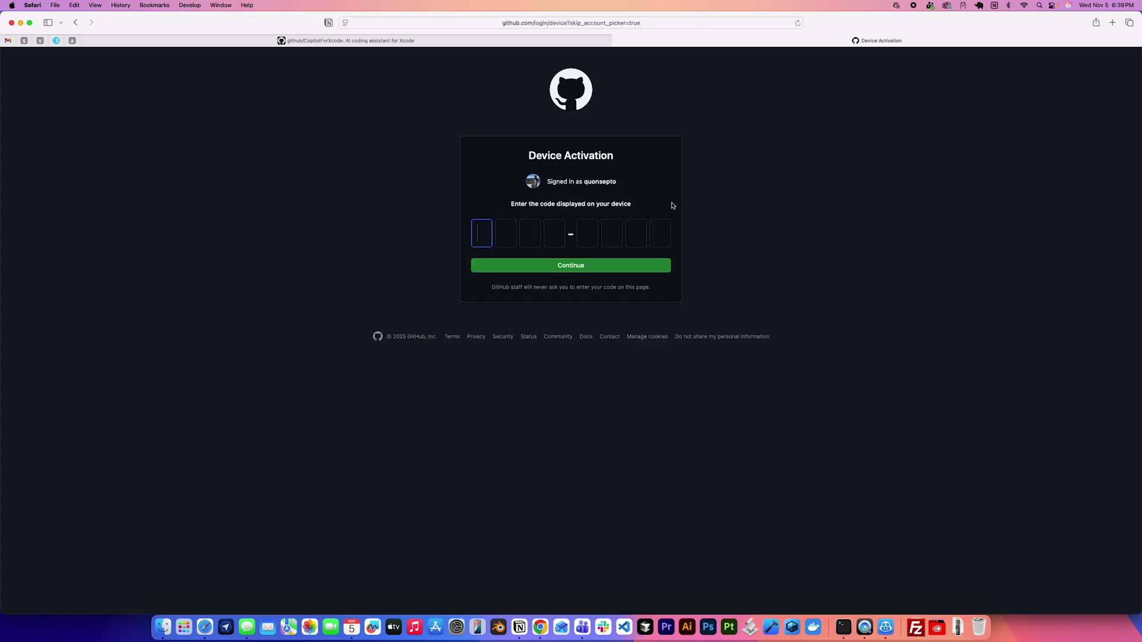
pyautogui.press('super+v')
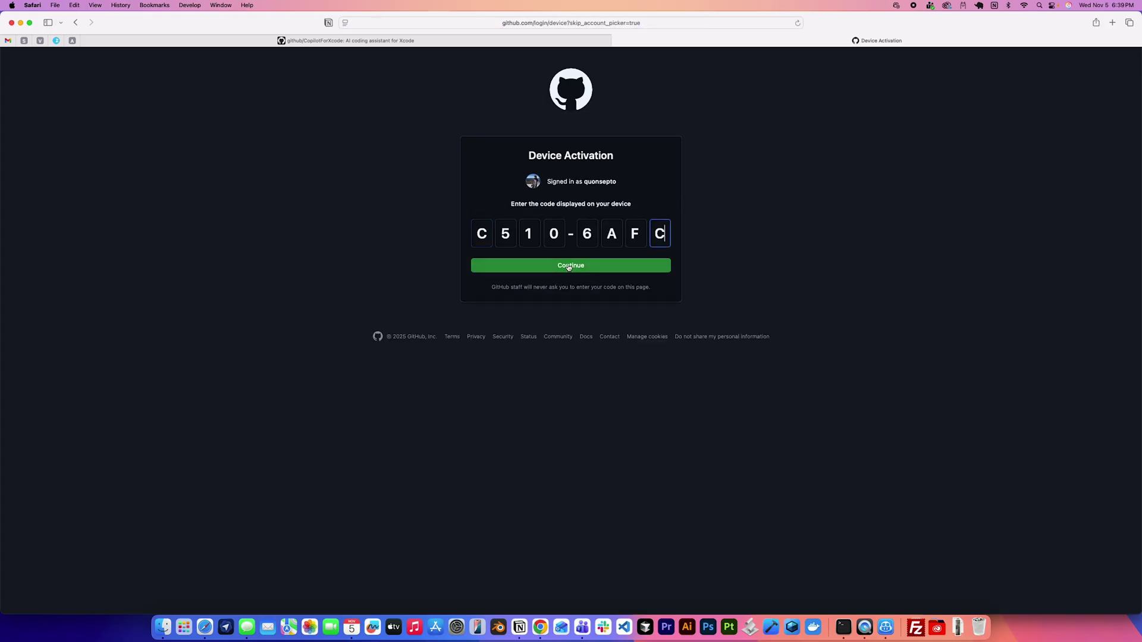
pyautogui.click(568, 266)
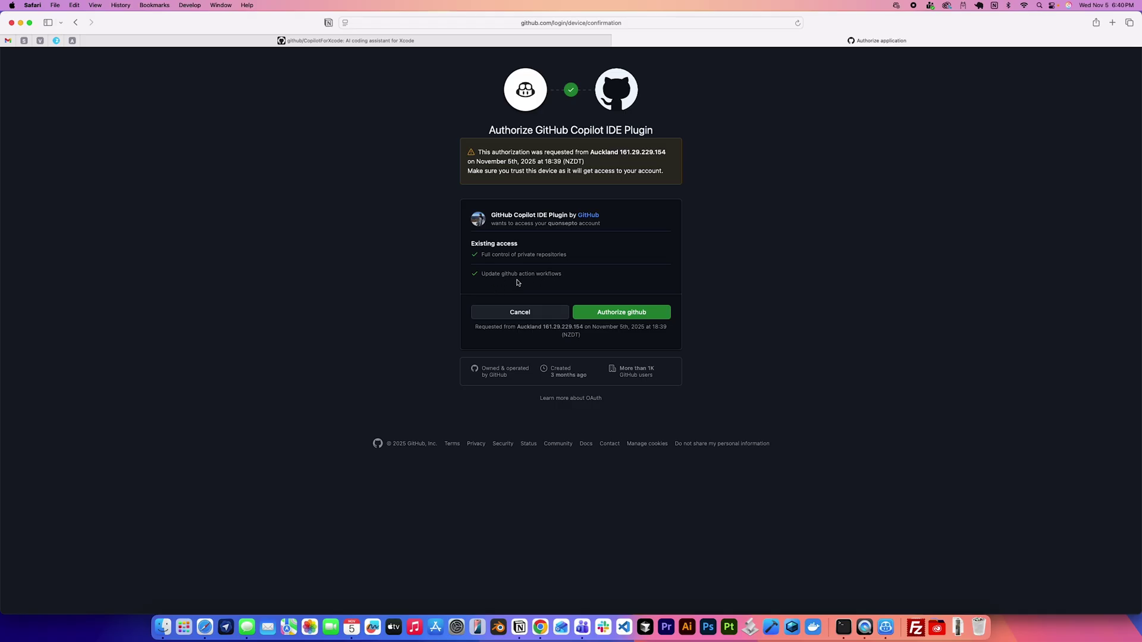
pyautogui.click(624, 314)
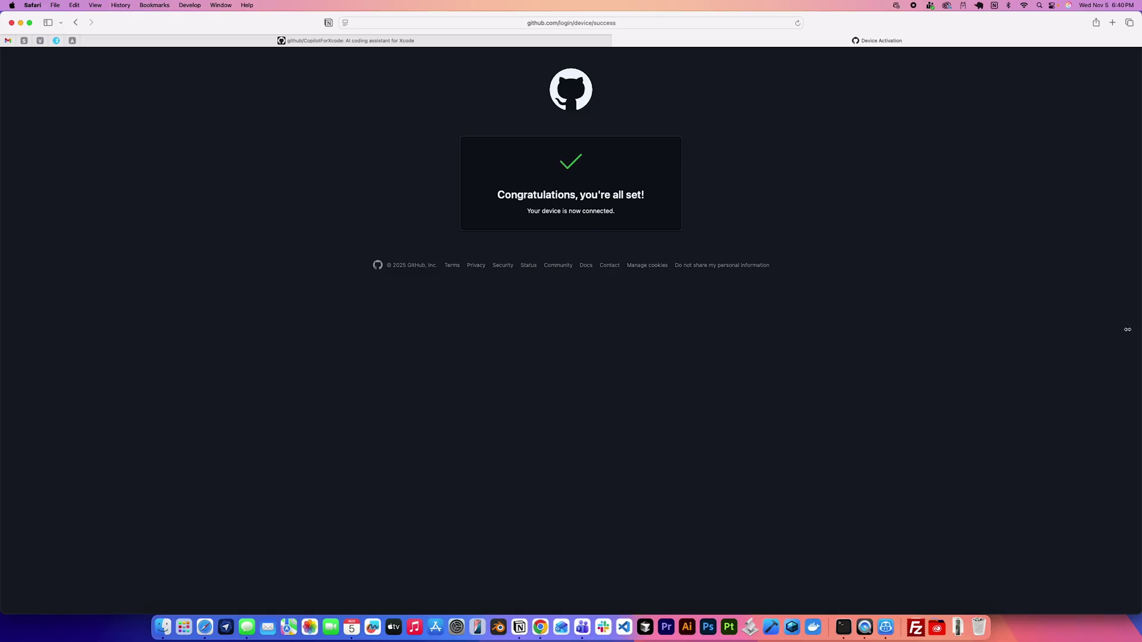
pyautogui.moveTo(1127, 329); pyautogui.dragTo(881, 329)
pyautogui.click(1020, 166)
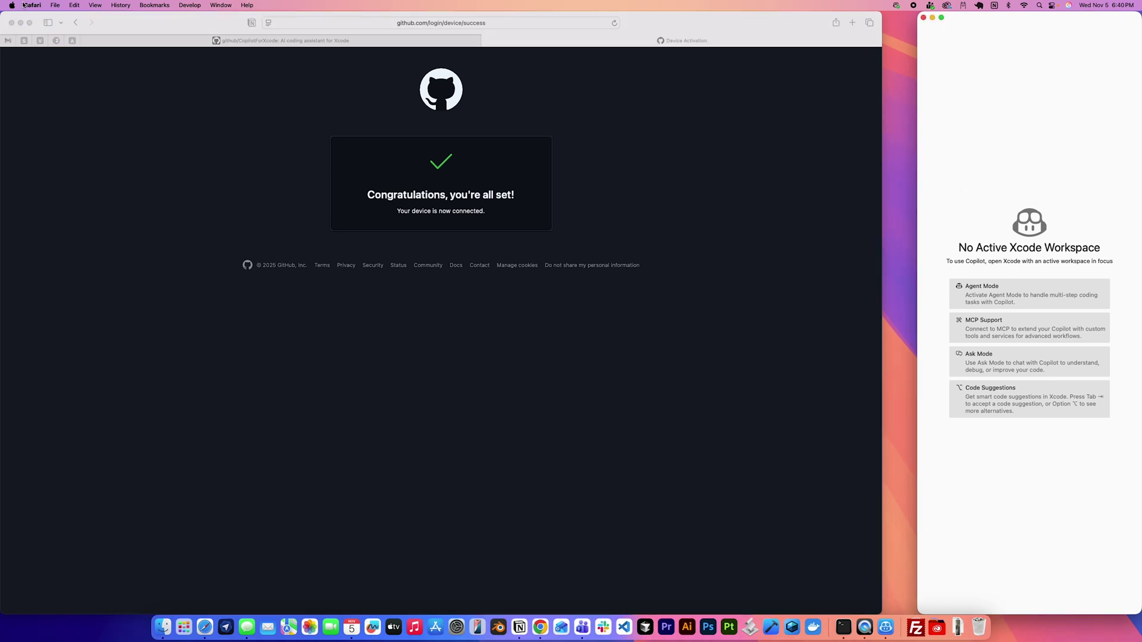
# - Activate the Copilot for Xcode window, then launch Xcode from the Dock
pyautogui.click(885, 630)
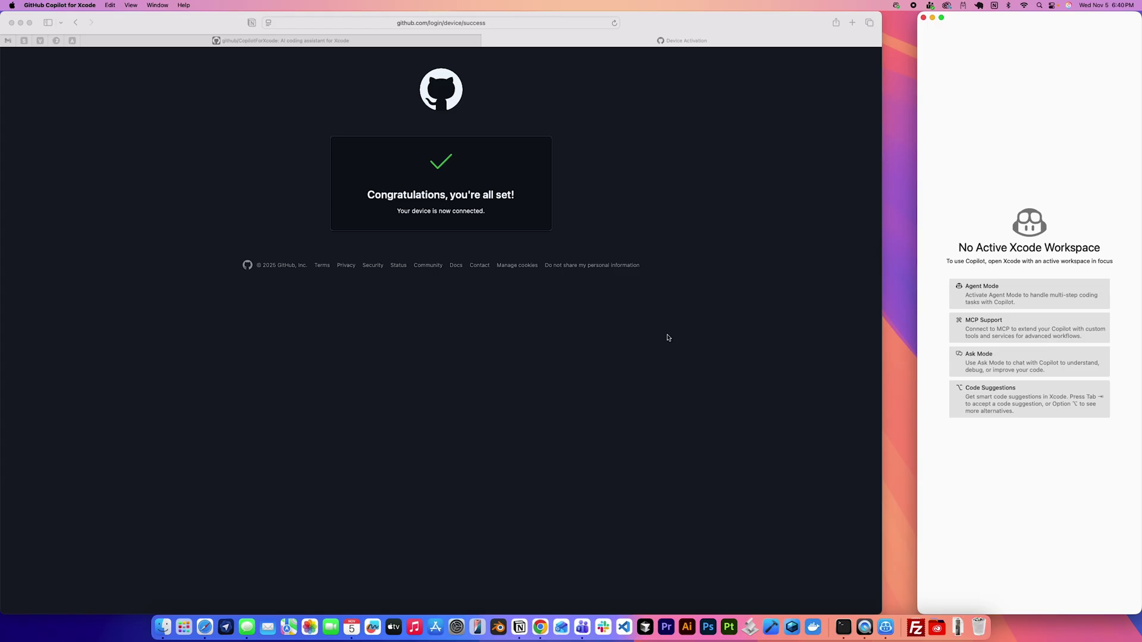
pyautogui.click(770, 629)
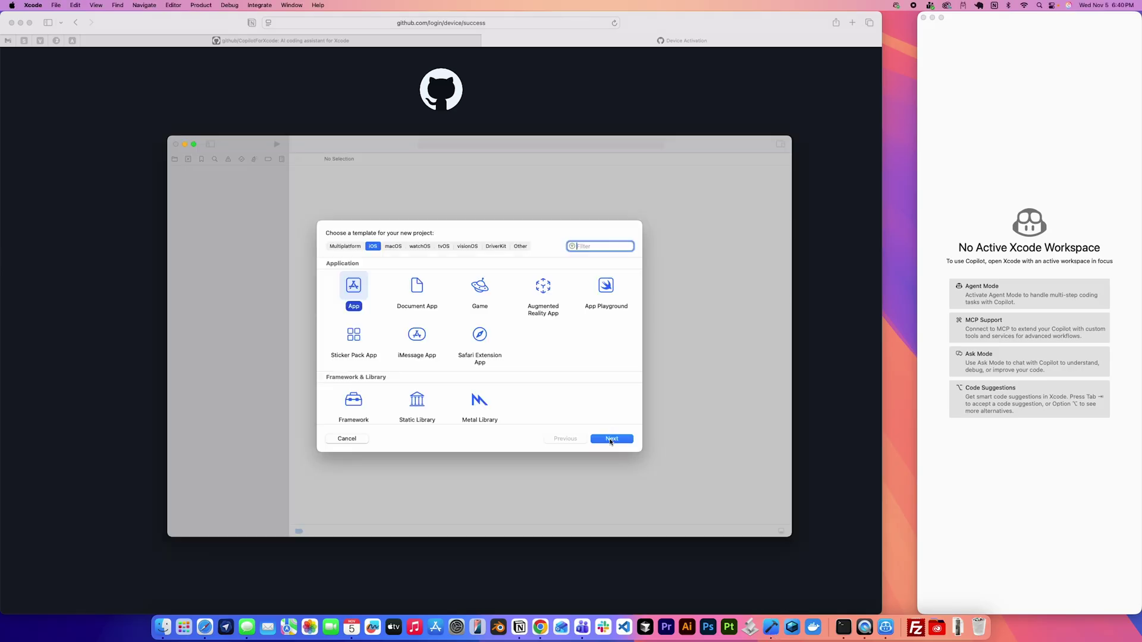
# - Create the SwiftUI App project copilot-yt with SwiftData storage in the Tutorials folder
pyautogui.click(610, 439)
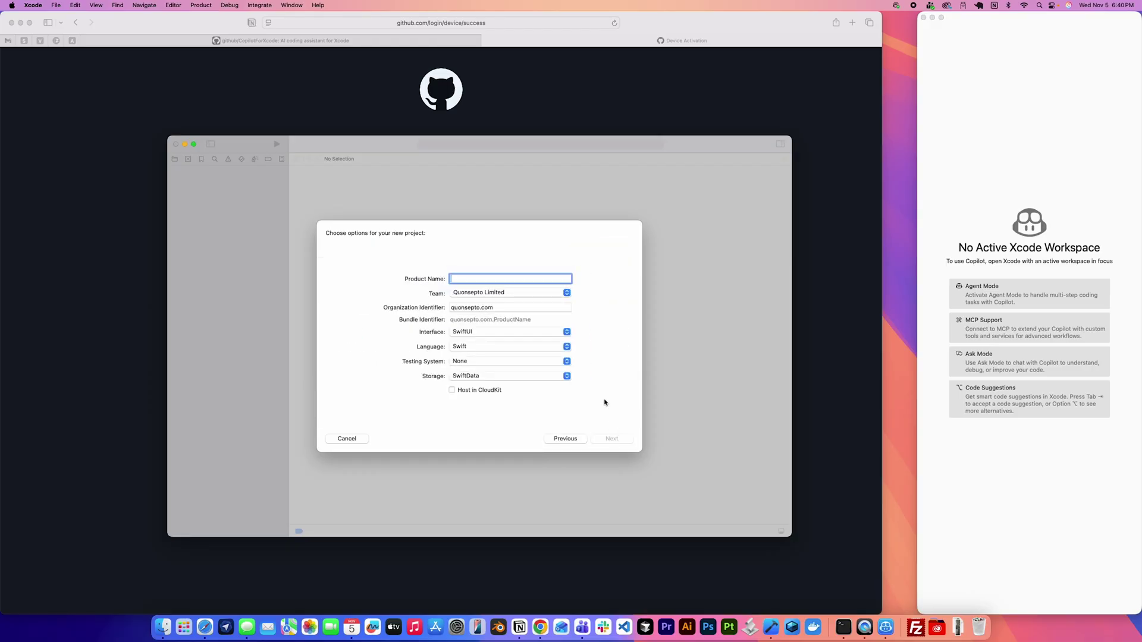
pyautogui.write('copilot-yt')
pyautogui.click(619, 440)
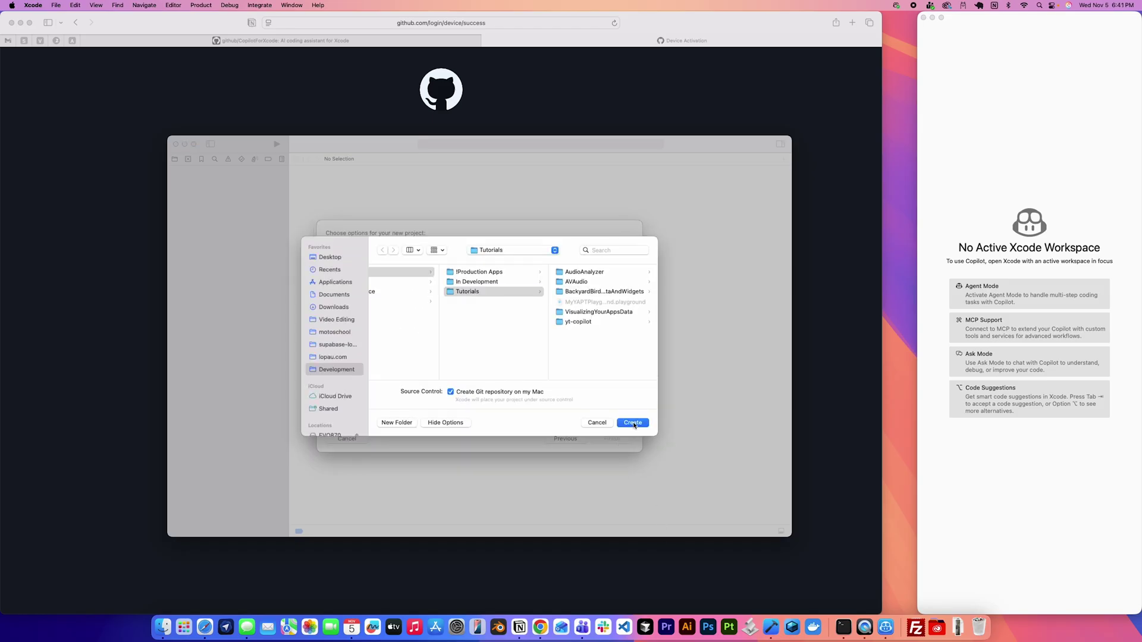
pyautogui.click(633, 425)
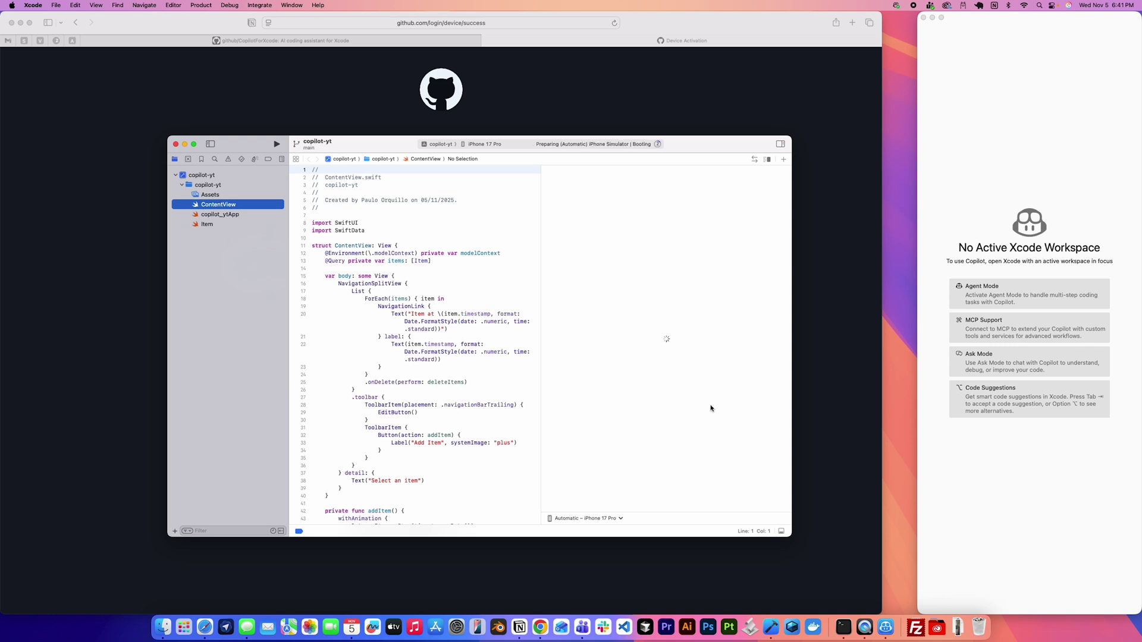
# - Quit Xcode from the Xcode menu
pyautogui.click(457, 342)
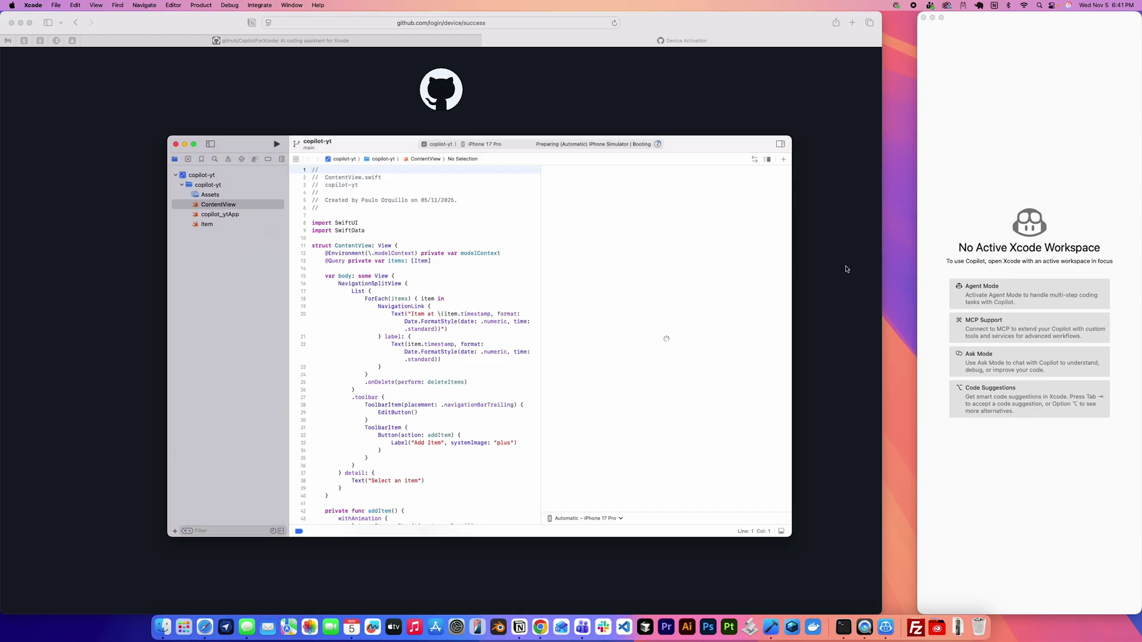
pyautogui.click(995, 233)
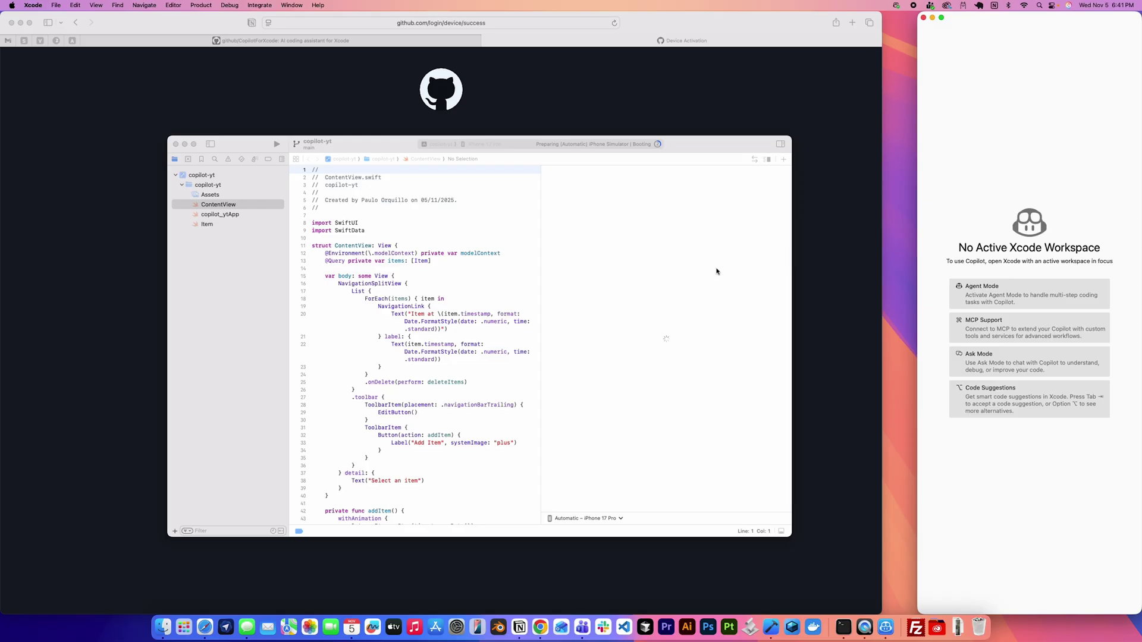
pyautogui.click(484, 292)
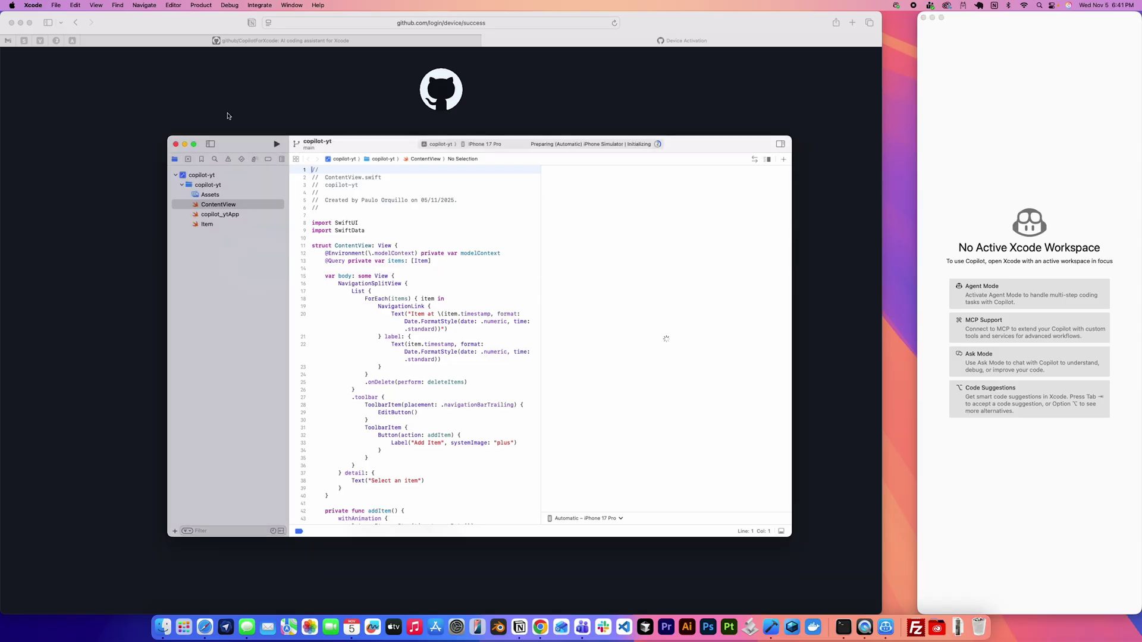
pyautogui.click(31, 5)
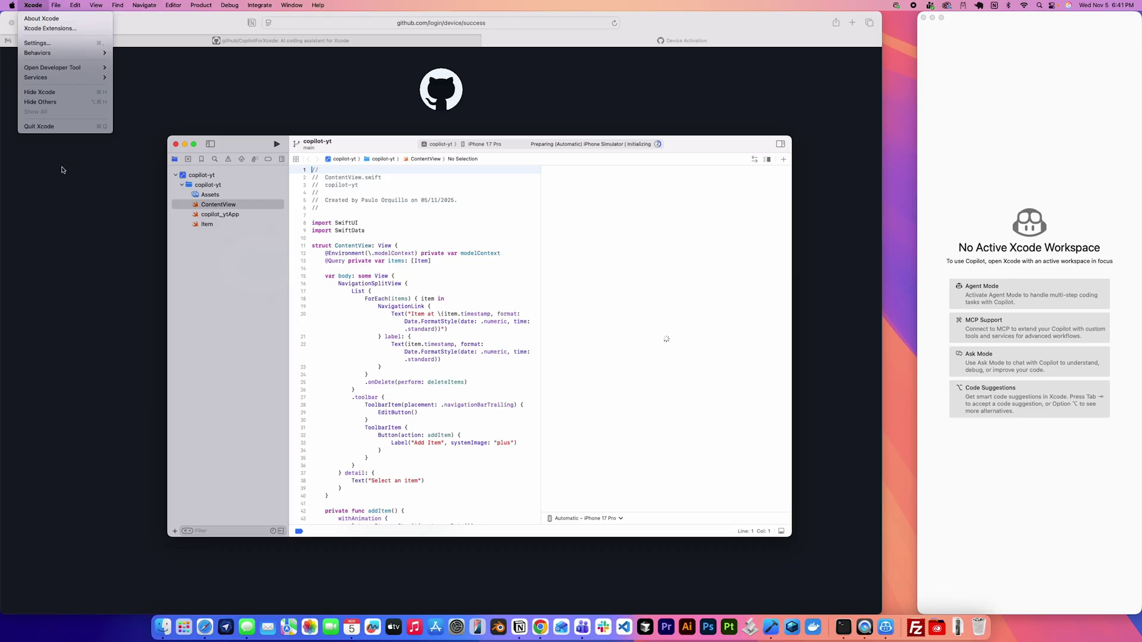
pyautogui.click(53, 126)
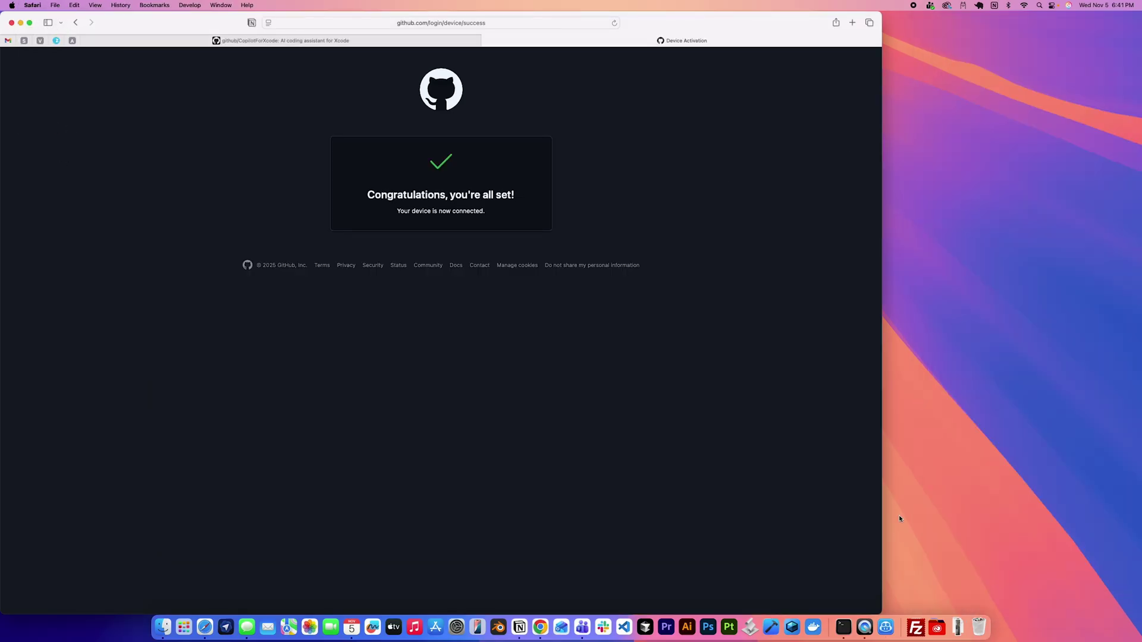
# - Relaunch Xcode and bring up Copilot so it recognizes the copilot-yt workspace
pyautogui.click(770, 627)
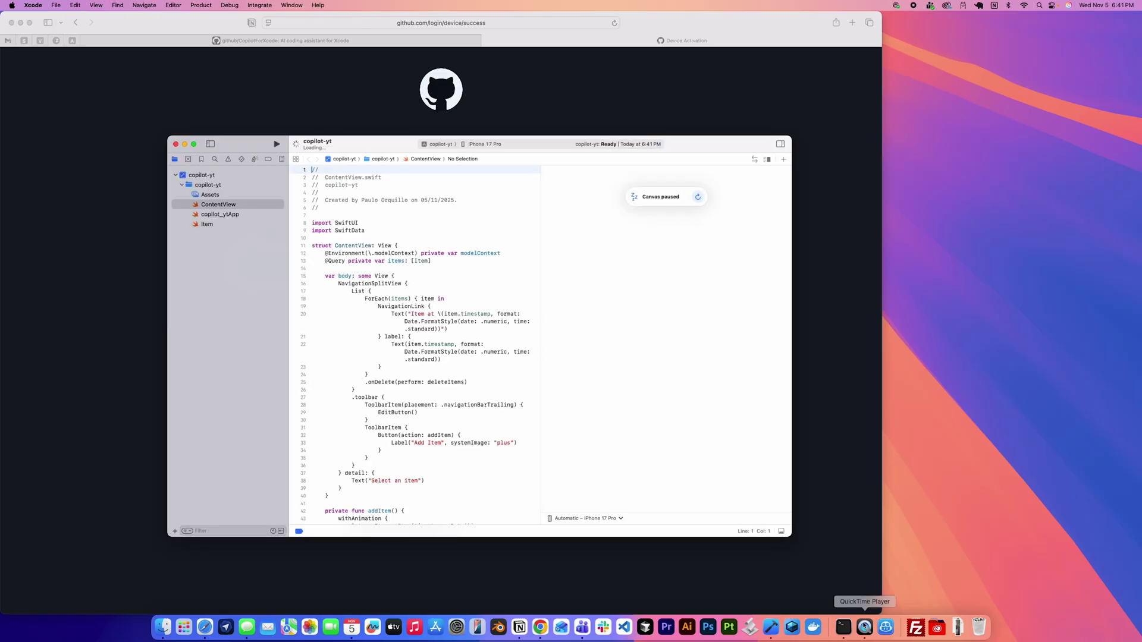
pyautogui.click(885, 627)
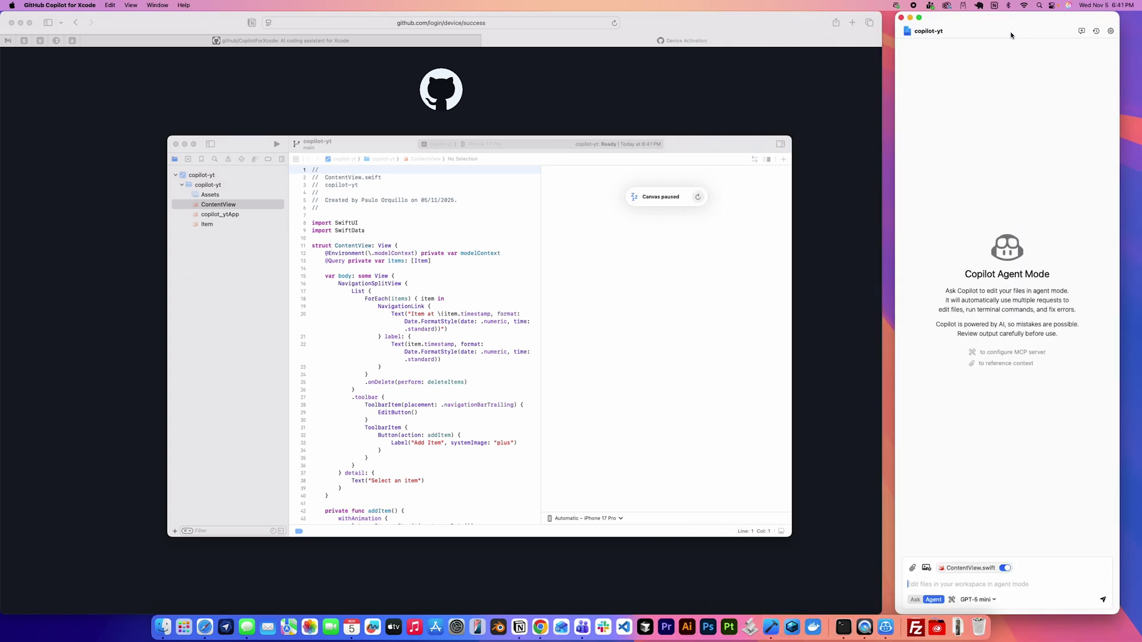
pyautogui.click(362, 40)
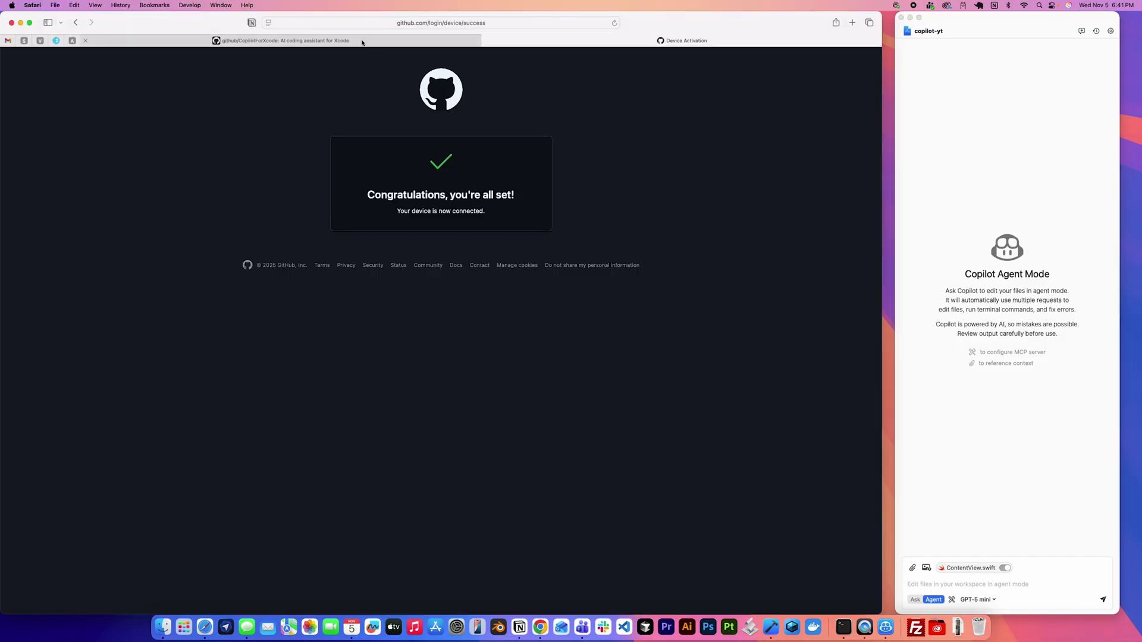
# - Read the Copilot for Xcode README's How to use Chat section, then return to Xcode
pyautogui.click(362, 41)
pyautogui.scroll(-2, 504, 252)
pyautogui.scroll(-3, 504, 253)
pyautogui.scroll(-3, 504, 253)
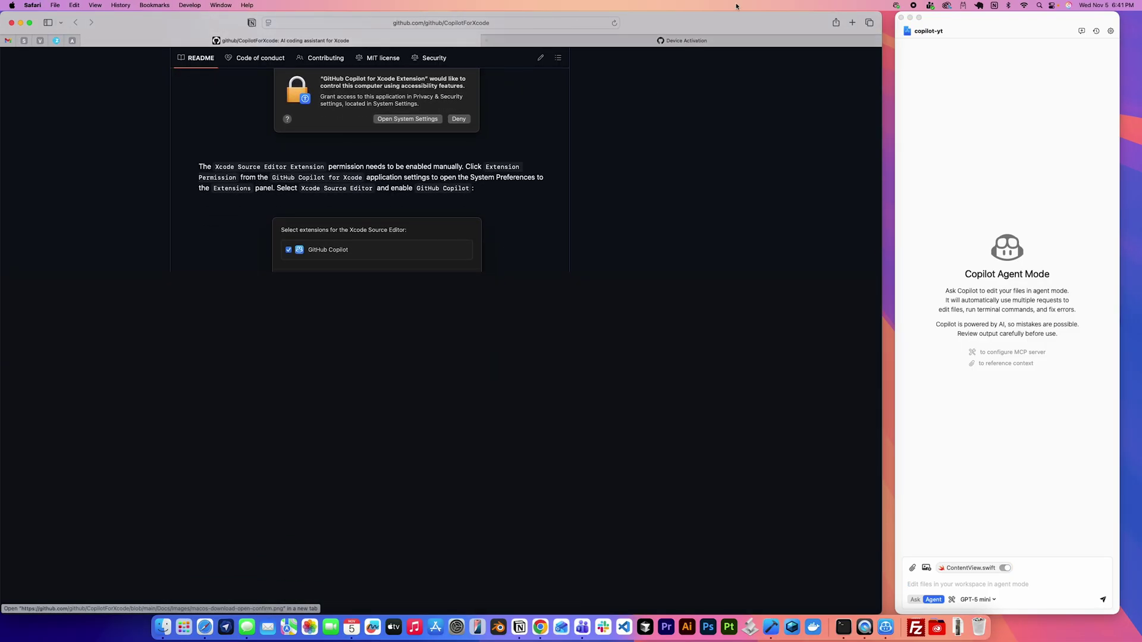
pyautogui.scroll(-3, 569, 202)
pyautogui.scroll(-3, 569, 203)
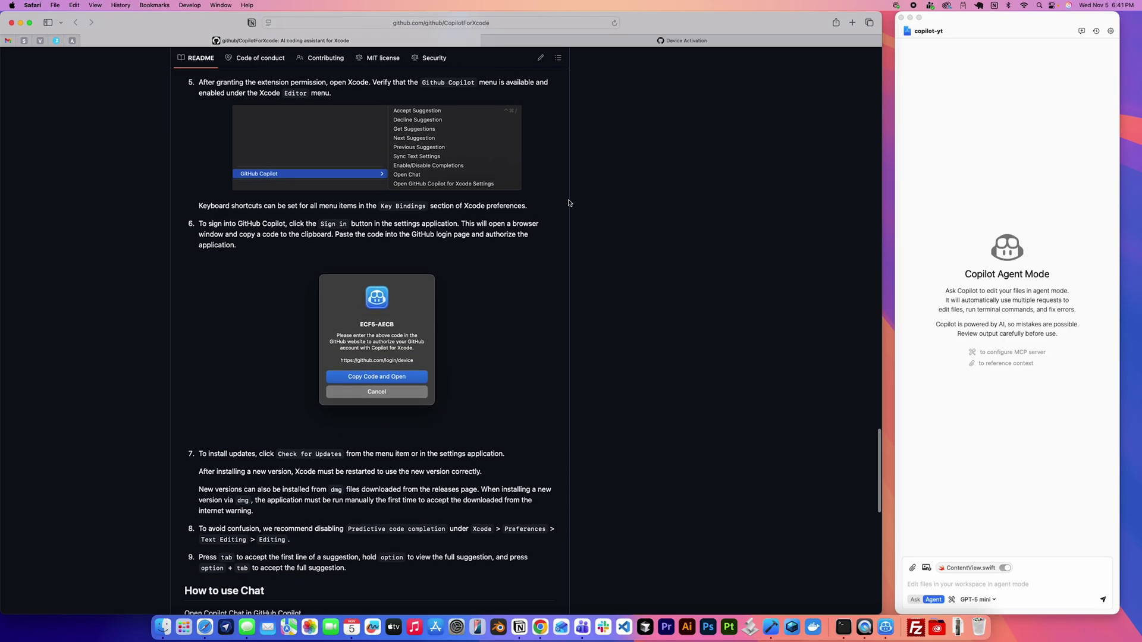
pyautogui.scroll(-2, 568, 203)
pyautogui.scroll(-3, 568, 202)
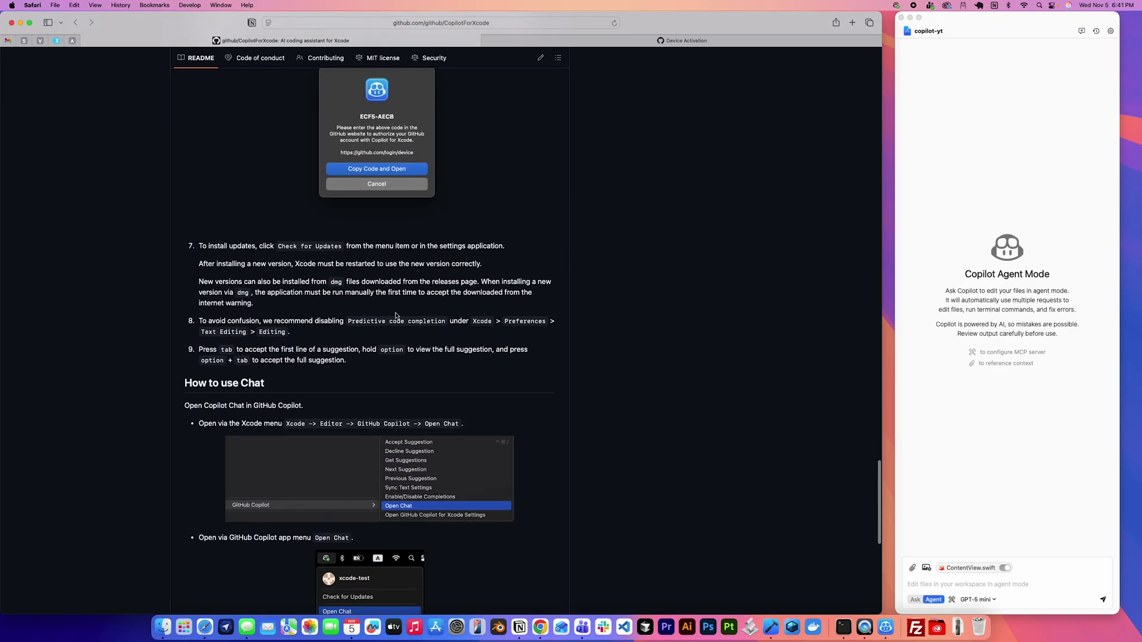
pyautogui.scroll(-1, 375, 318)
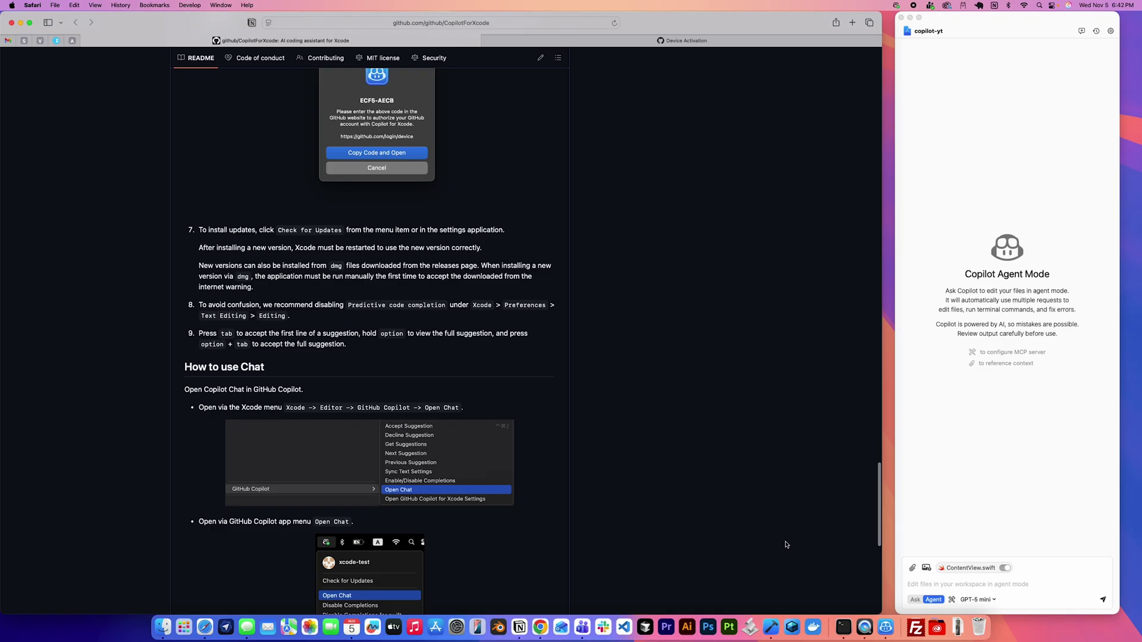
pyautogui.click(771, 627)
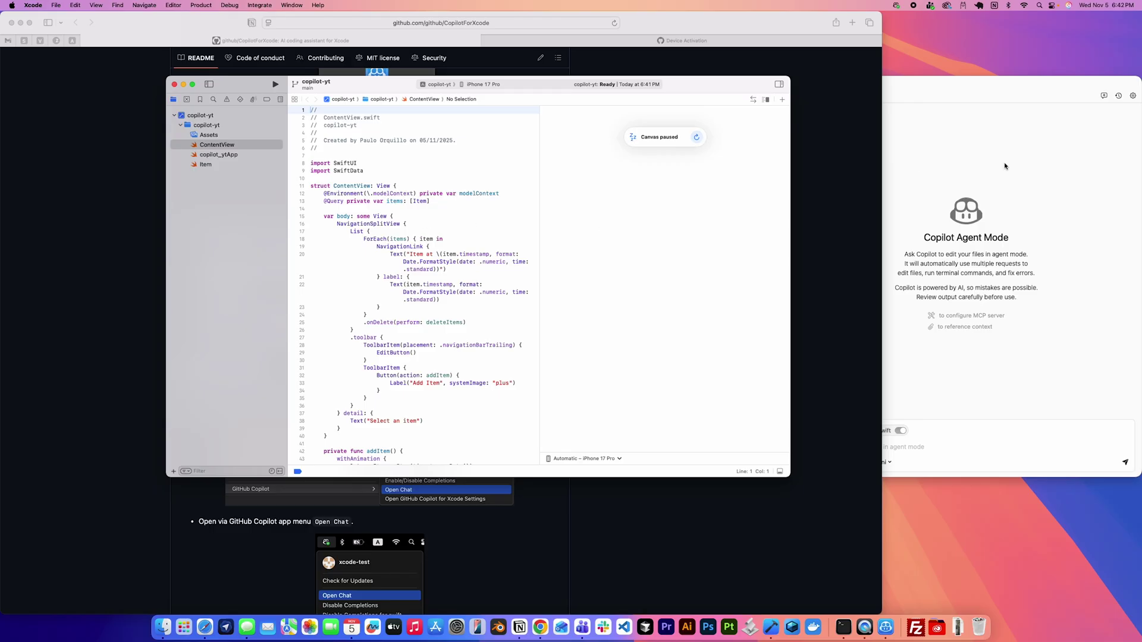
# - Move the Xcode window beside the Copilot chat, glancing back at the README
pyautogui.moveTo(672, 78)
pyautogui.mouseDown()
pyautogui.moveTo(655, 60)
pyautogui.moveTo(509, 66)
pyautogui.moveTo(616, 82)
pyautogui.mouseUp()
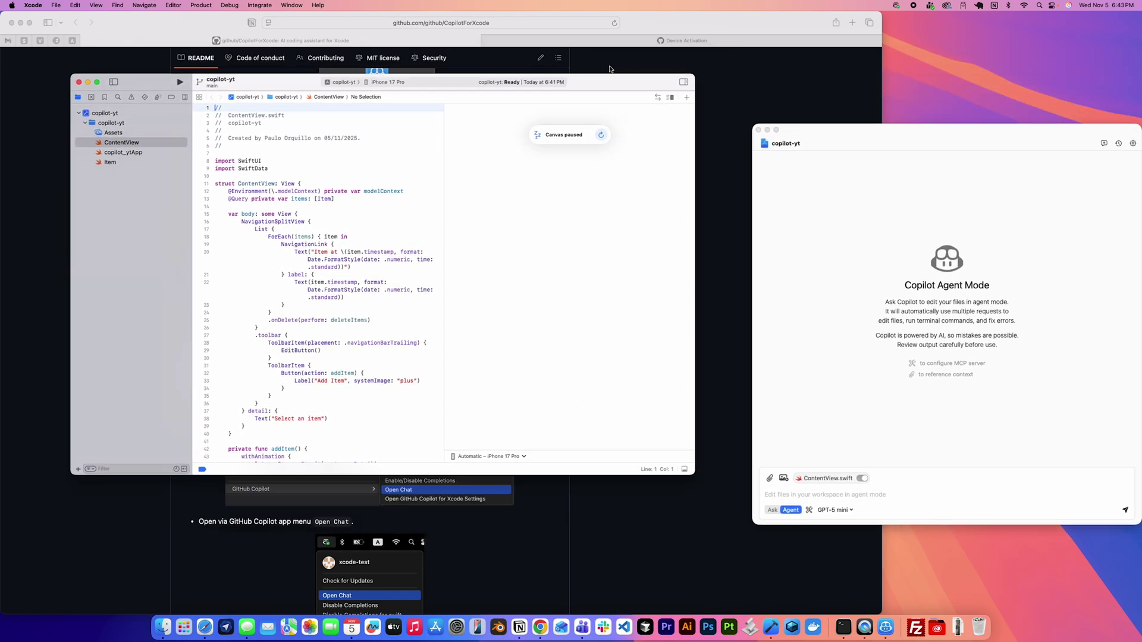
pyautogui.moveTo(616, 82)
pyautogui.mouseDown()
pyautogui.moveTo(566, 69)
pyautogui.moveTo(652, 75)
pyautogui.mouseUp()
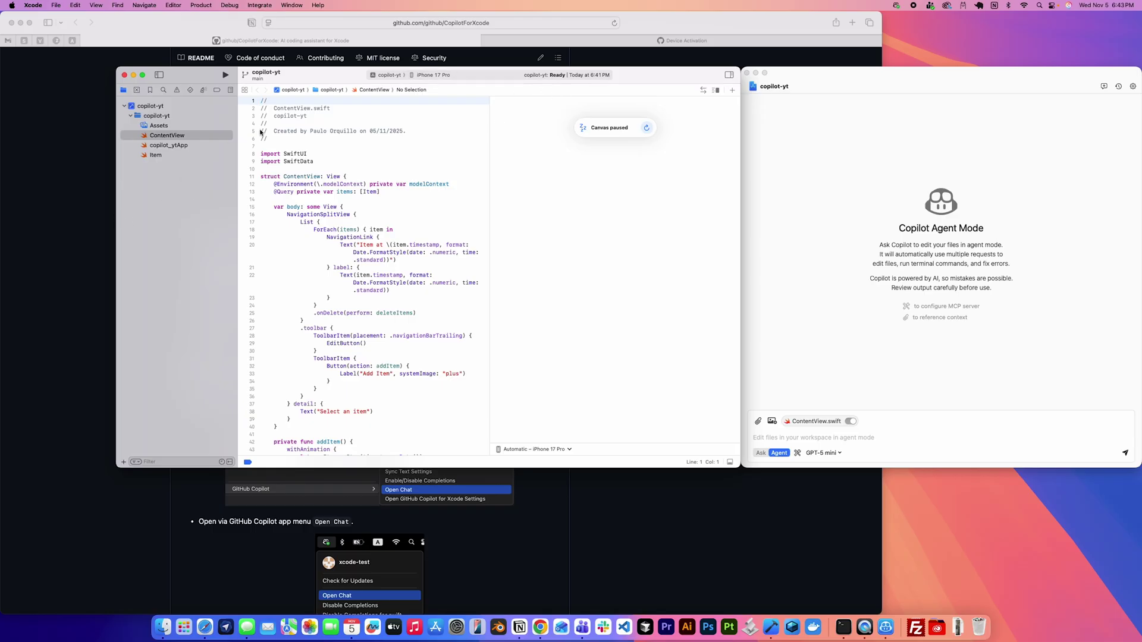
pyautogui.click(598, 491)
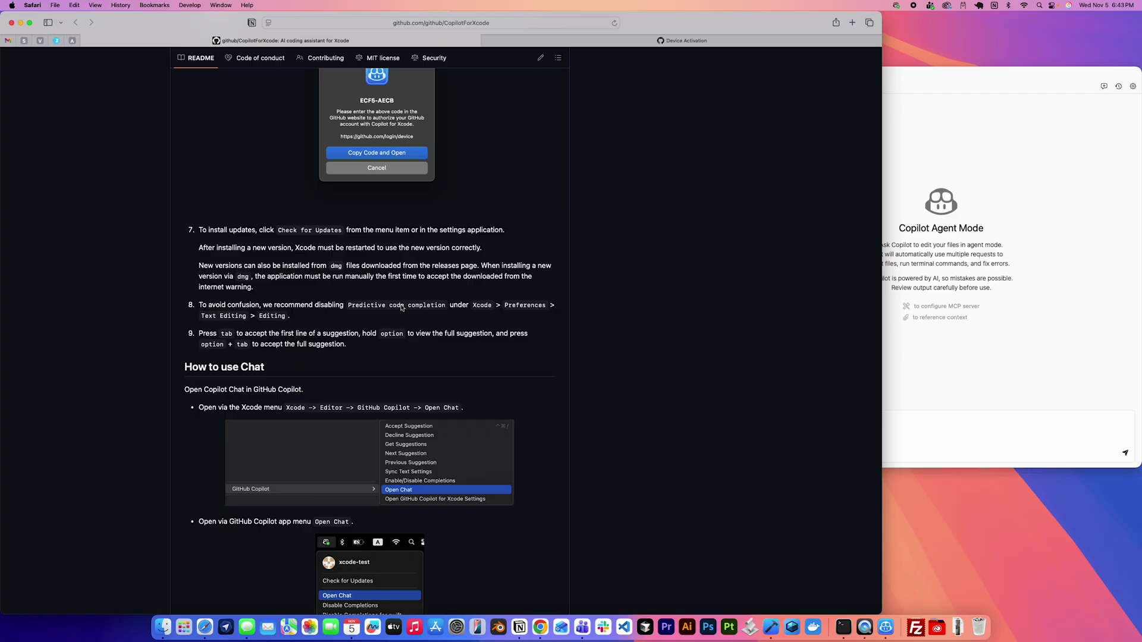
pyautogui.click(771, 627)
# - View and then close the About Xcode version window
pyautogui.click(33, 4)
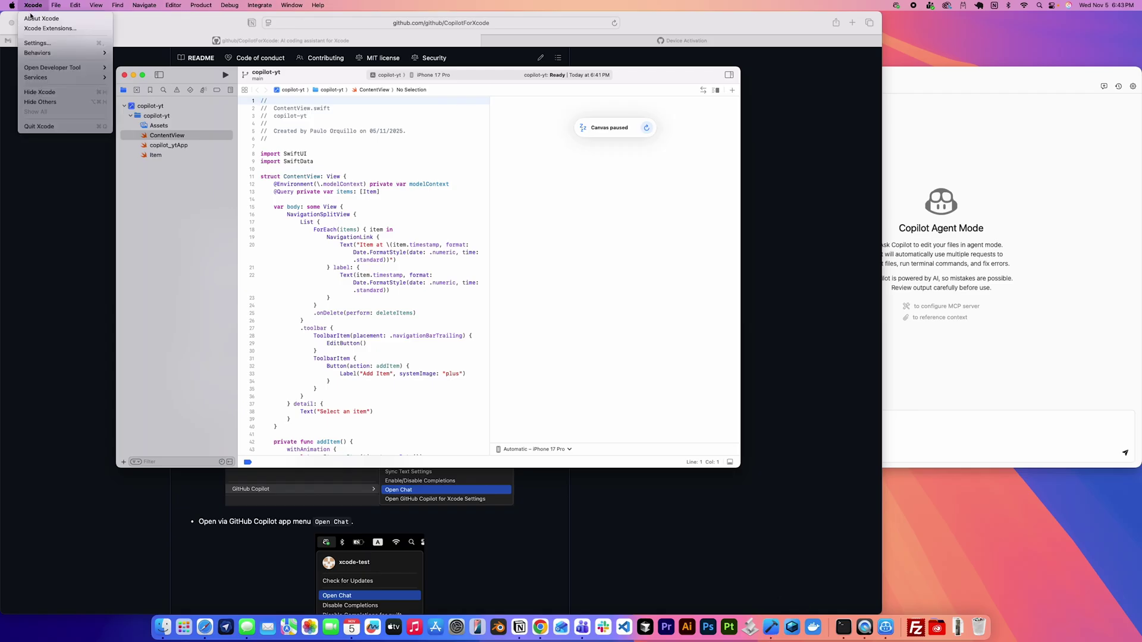
pyautogui.click(41, 18)
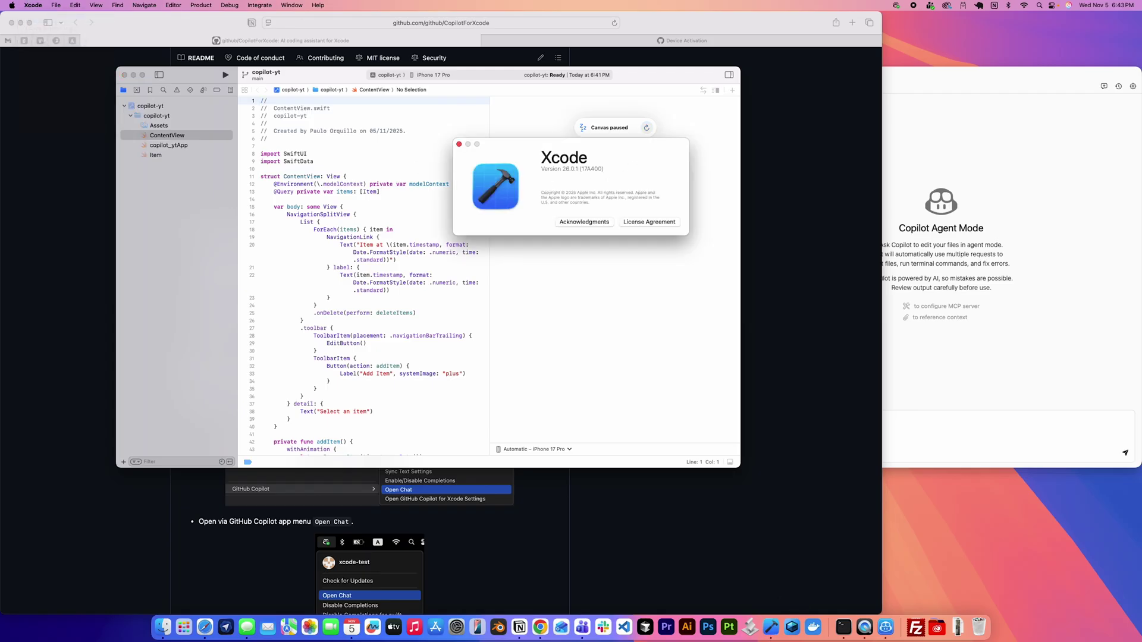
pyautogui.click(459, 143)
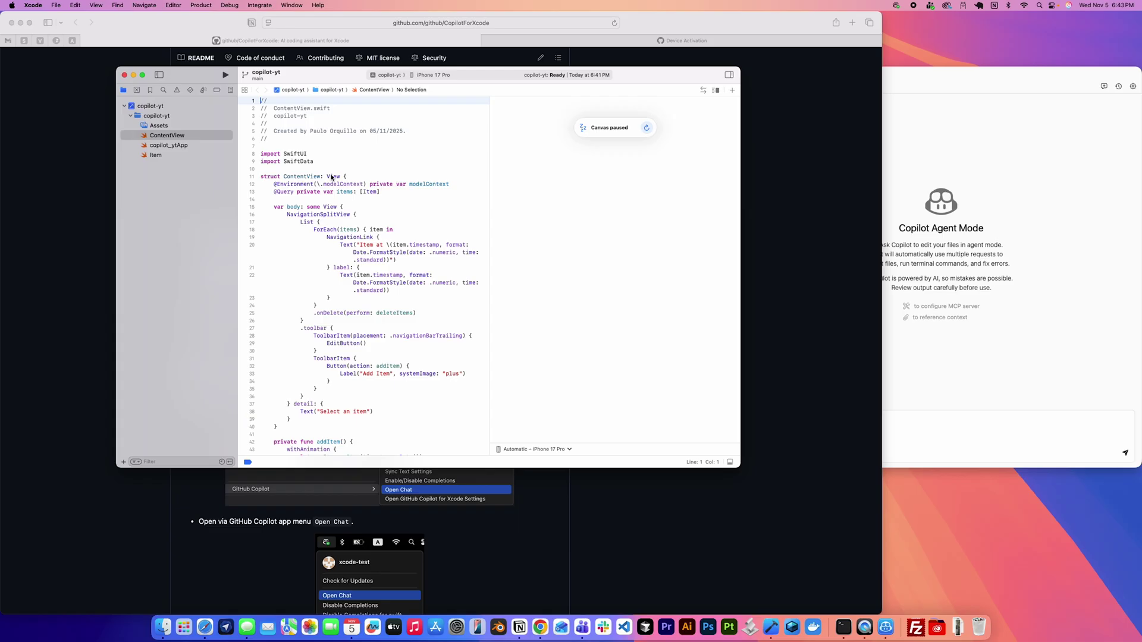
pyautogui.click(328, 177)
# - Set Display code predictions to Never in Xcode's Editing > Completion settings
pyautogui.click(33, 5)
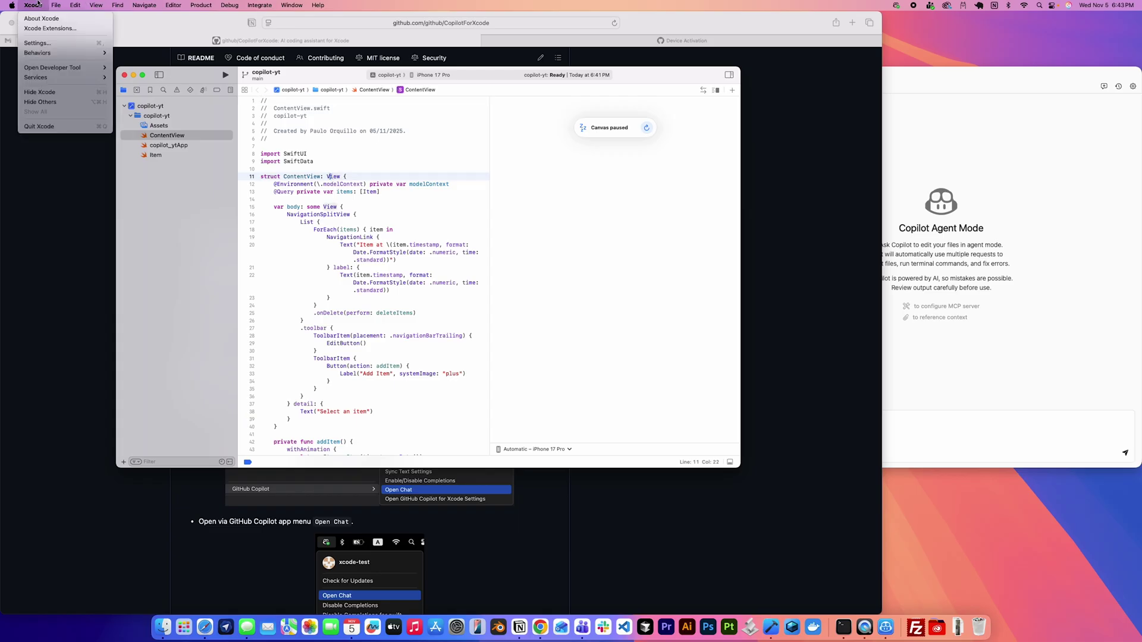
pyautogui.click(42, 43)
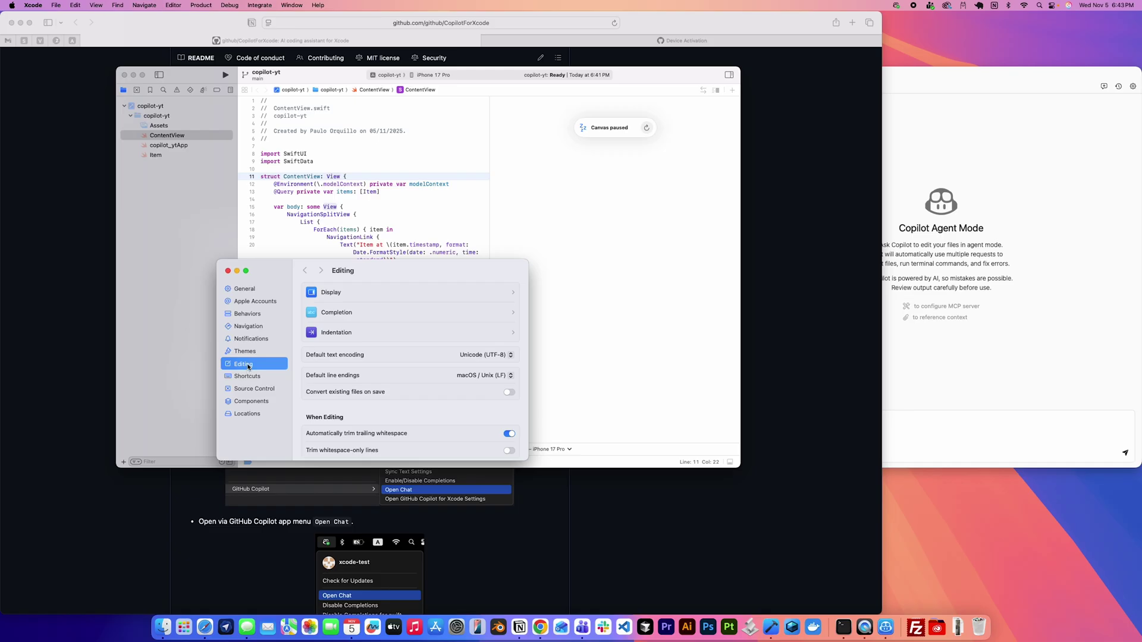
pyautogui.click(377, 311)
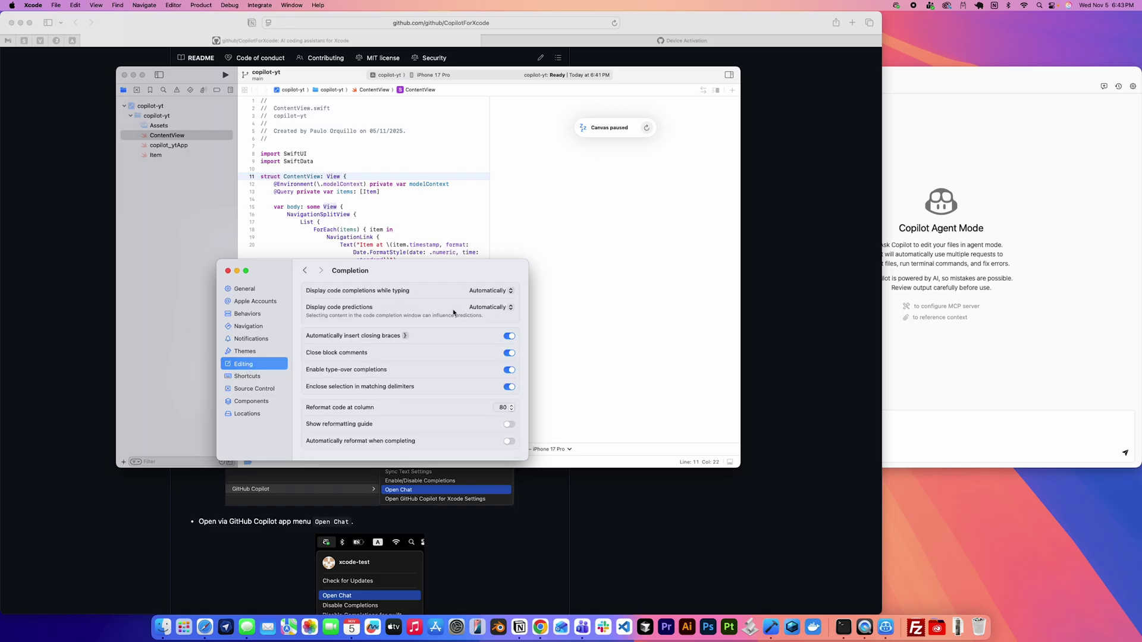
pyautogui.click(486, 308)
pyautogui.click(486, 331)
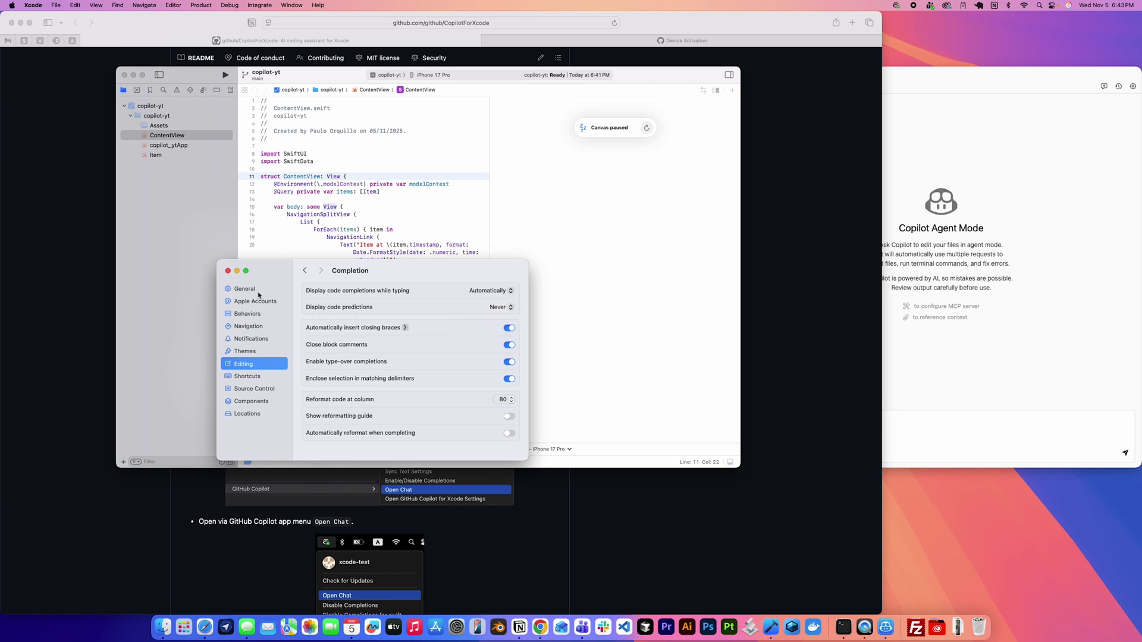
pyautogui.click(228, 271)
pyautogui.click(380, 305)
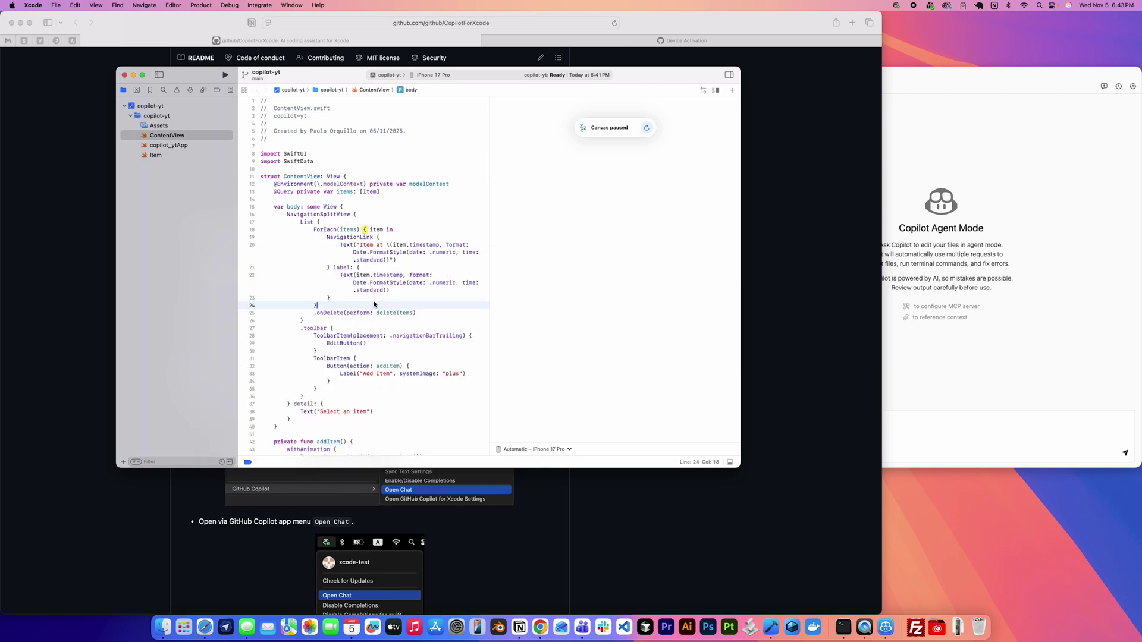
# - Glance at Copilot chat history, then open Copilot Settings on the General page
pyautogui.click(1064, 289)
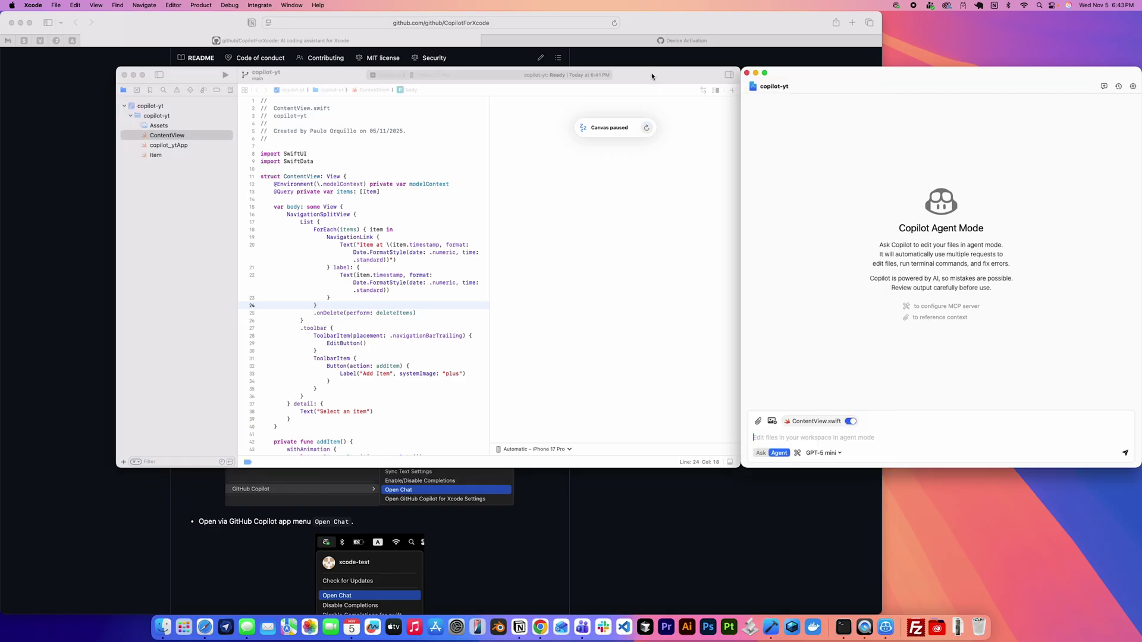
pyautogui.click(1117, 87)
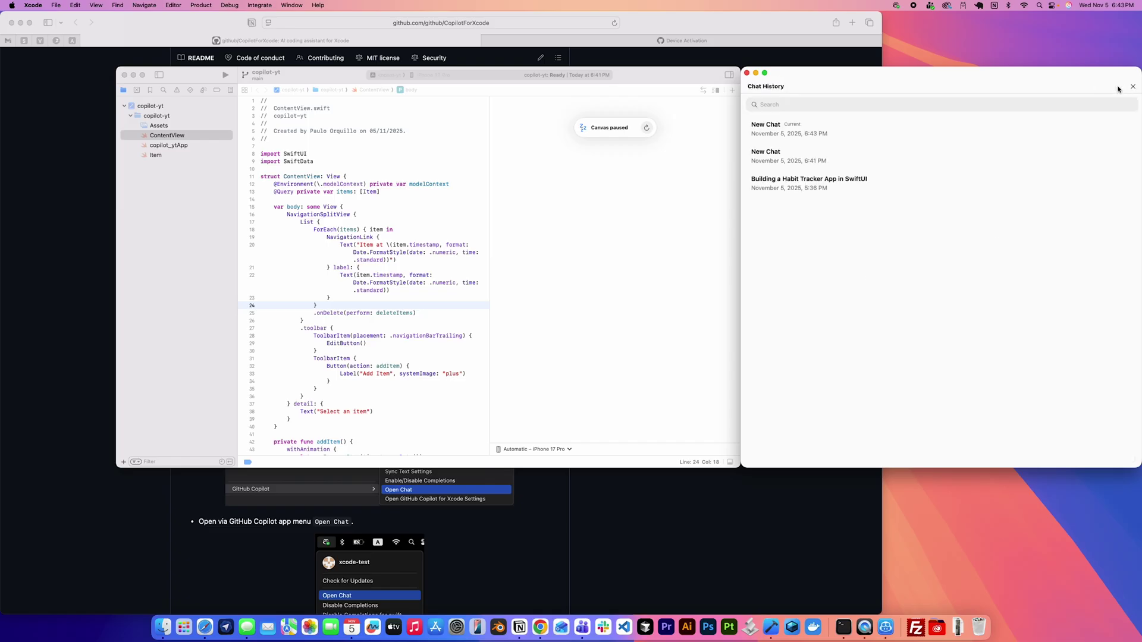
pyautogui.click(1131, 86)
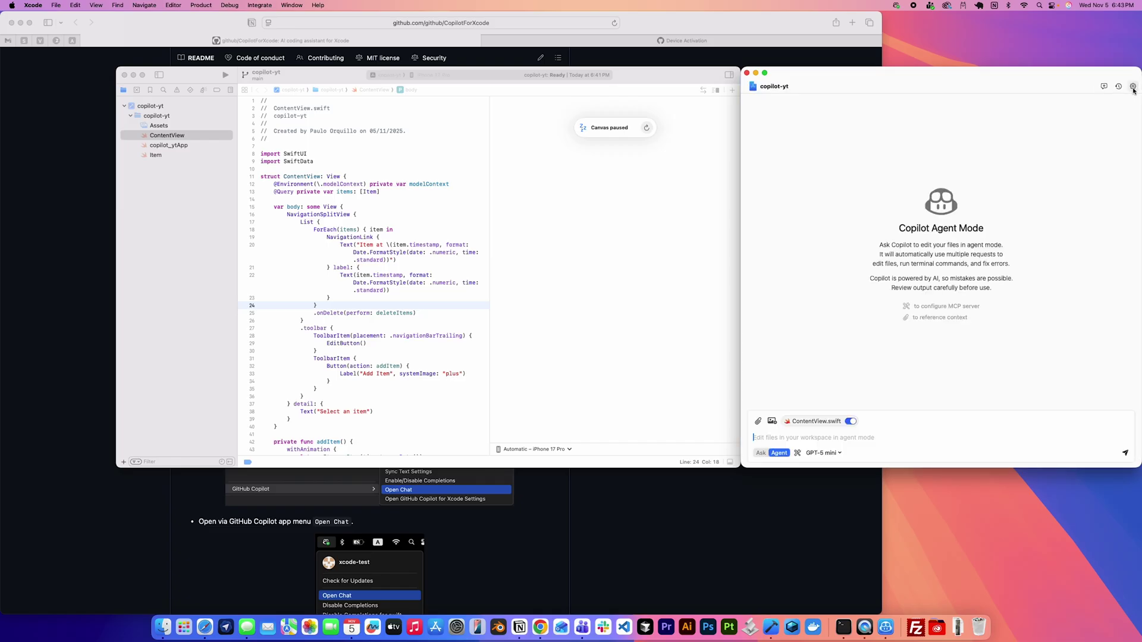
pyautogui.click(1132, 86)
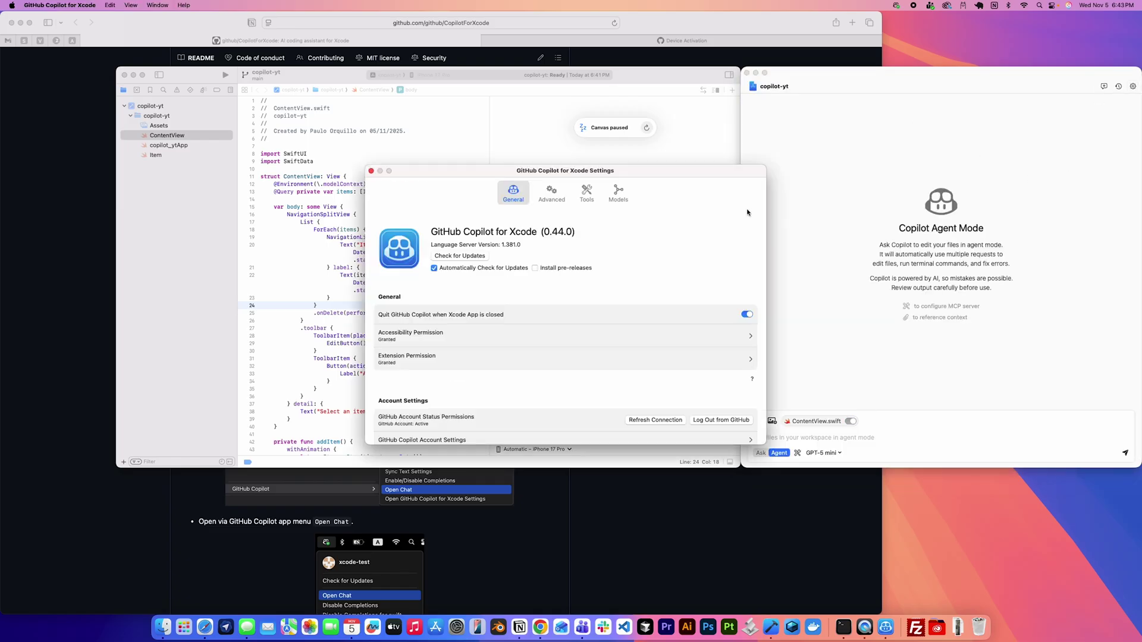
# - Review Advanced settings and the MCP and Built-In tool lists, ending on Models providers
pyautogui.click(551, 195)
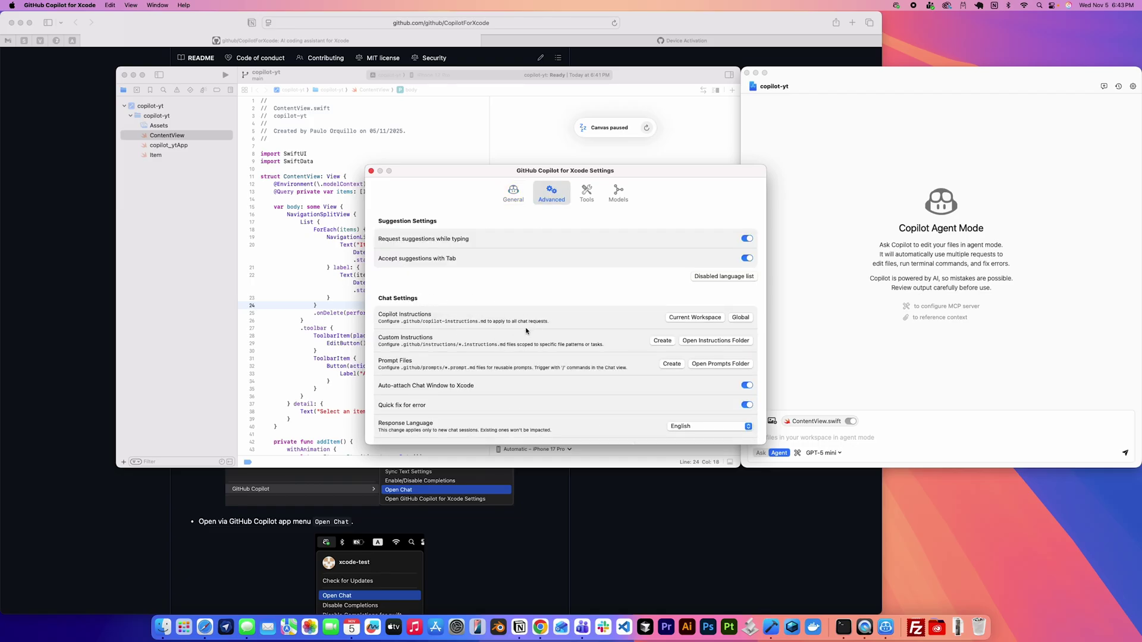
pyautogui.scroll(-1, 524, 329)
pyautogui.scroll(-2, 525, 330)
pyautogui.scroll(-2, 526, 331)
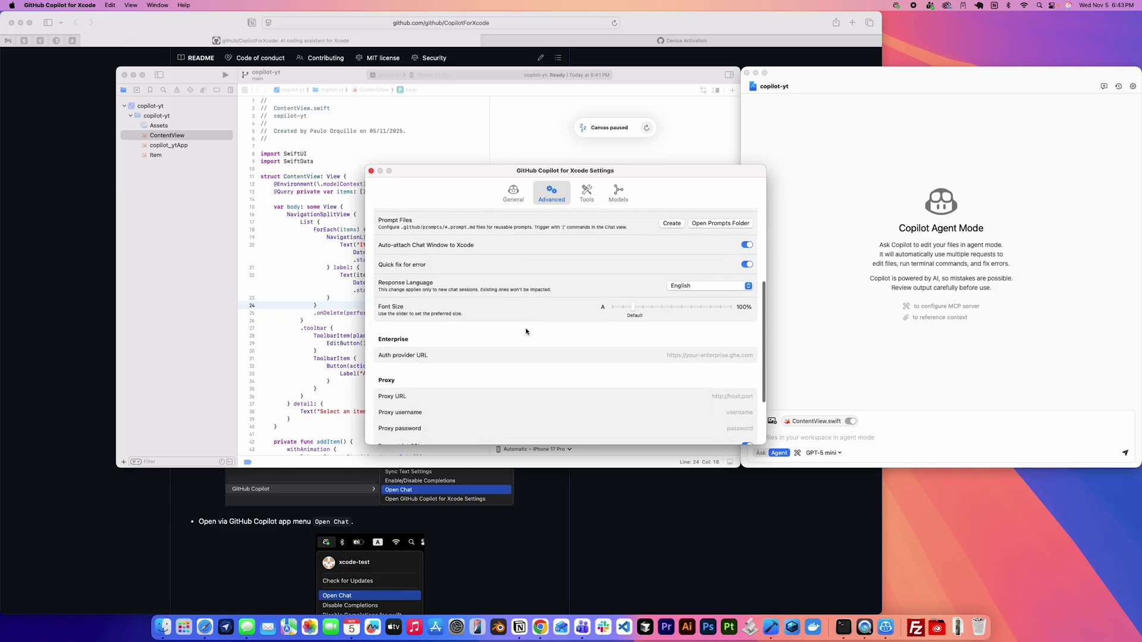
pyautogui.scroll(-2, 525, 331)
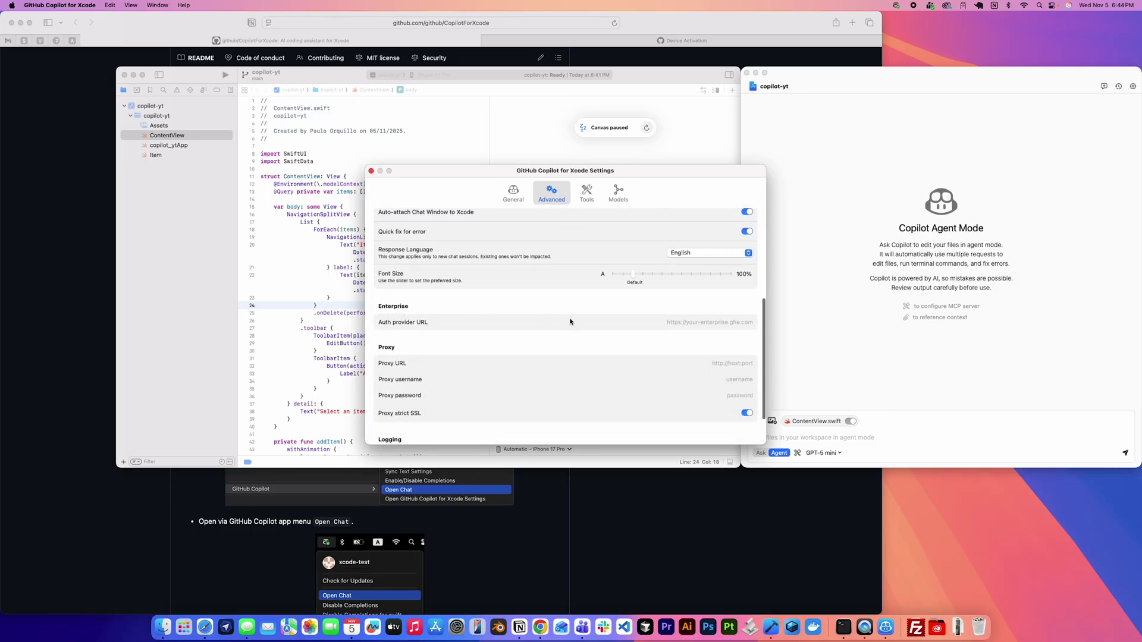
pyautogui.scroll(2, 571, 321)
pyautogui.scroll(2, 570, 323)
pyautogui.scroll(1, 569, 323)
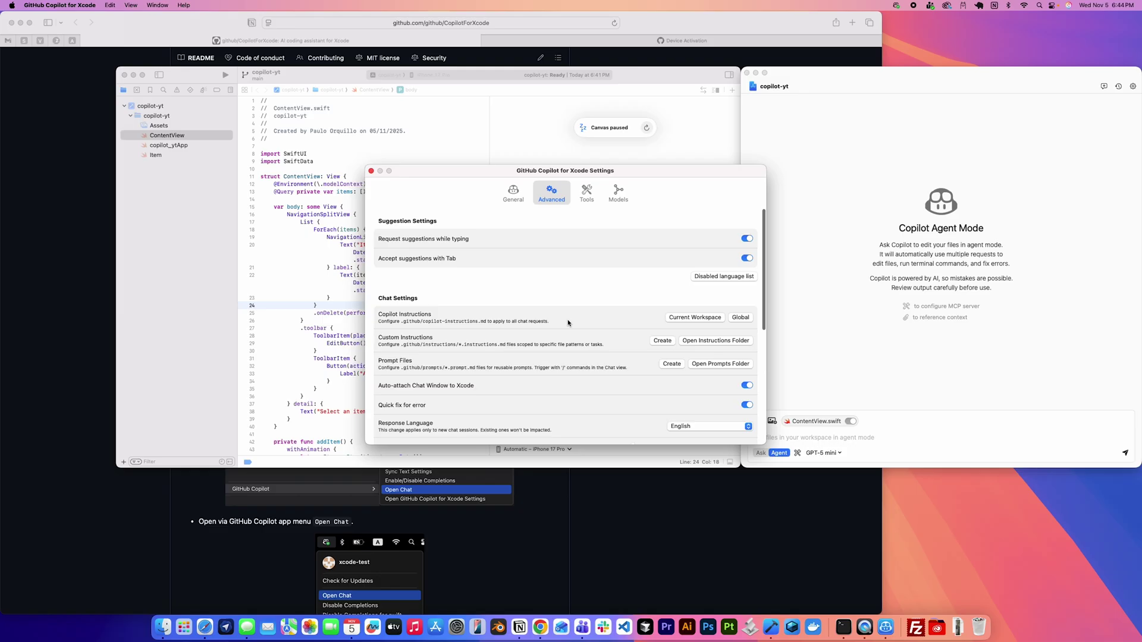
pyautogui.click(588, 196)
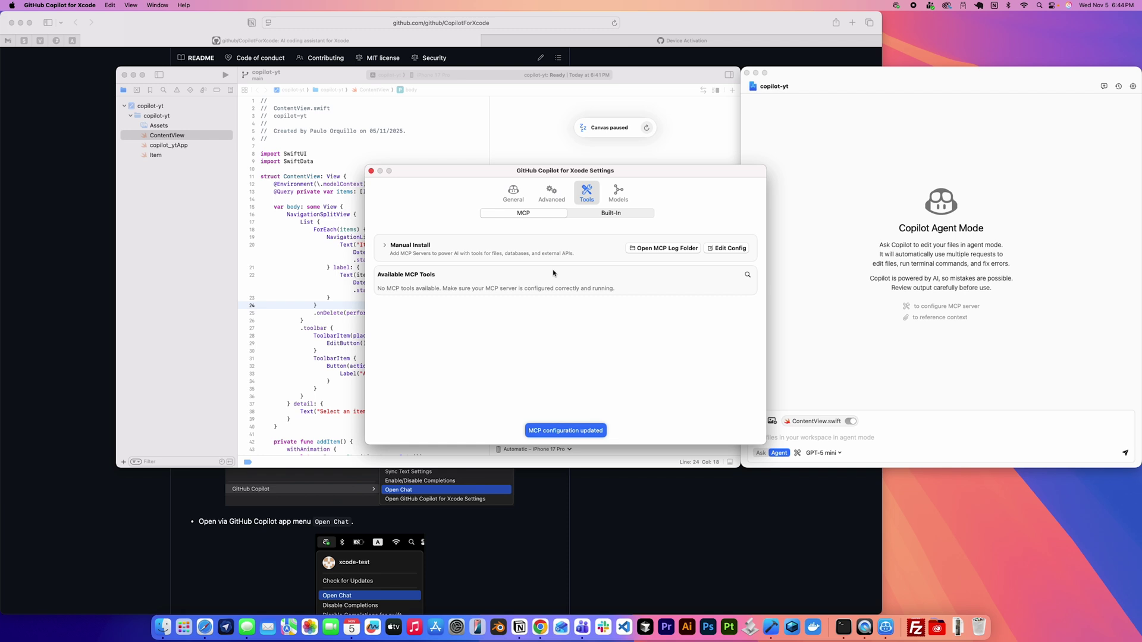
pyautogui.click(603, 214)
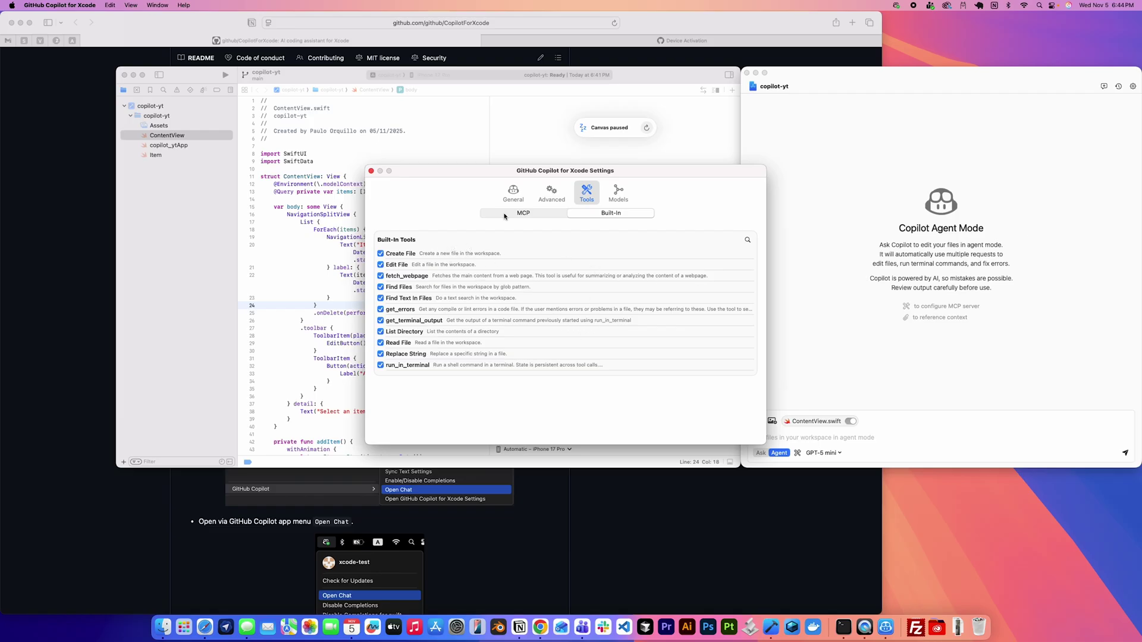
pyautogui.click(540, 215)
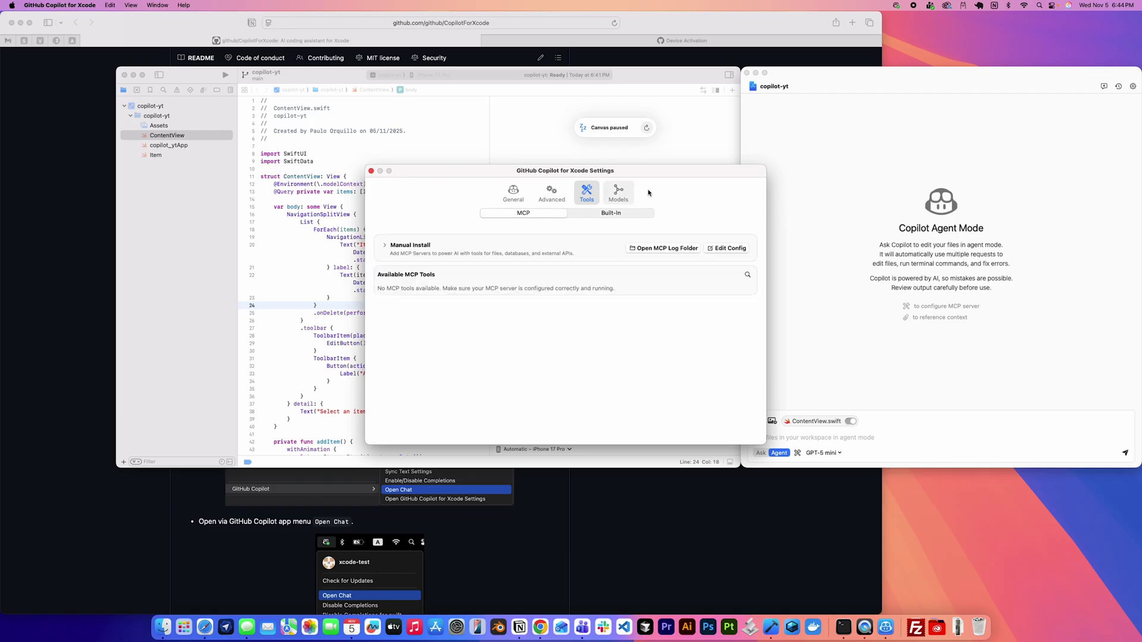
pyautogui.click(617, 196)
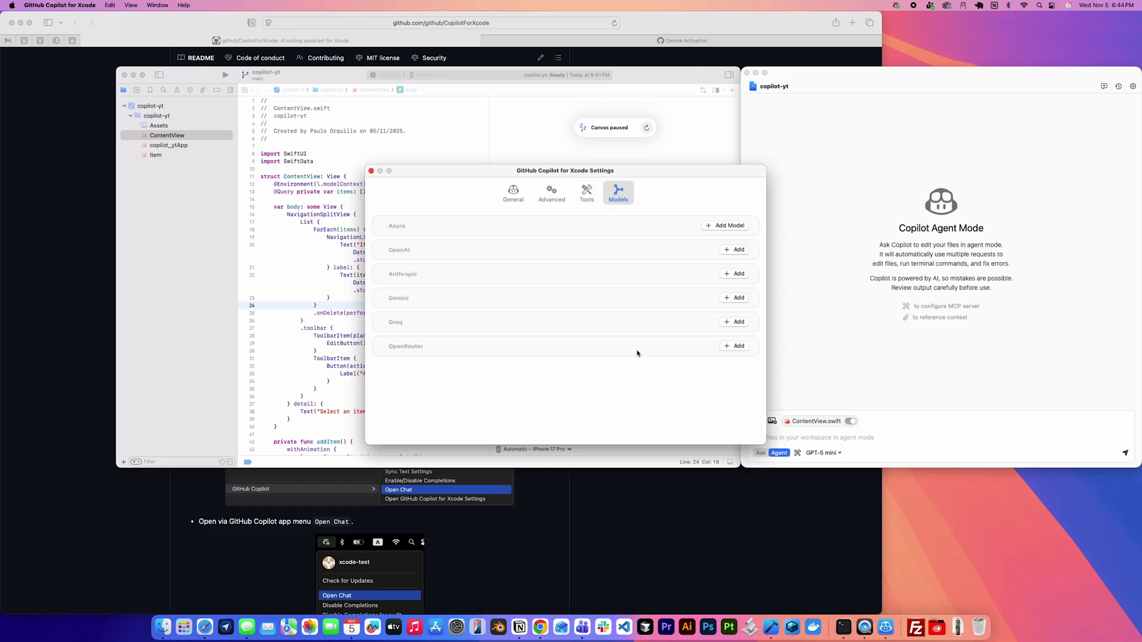
# - Check the model list without changing from GPT-5 mini, then close Copilot Settings
pyautogui.click(885, 369)
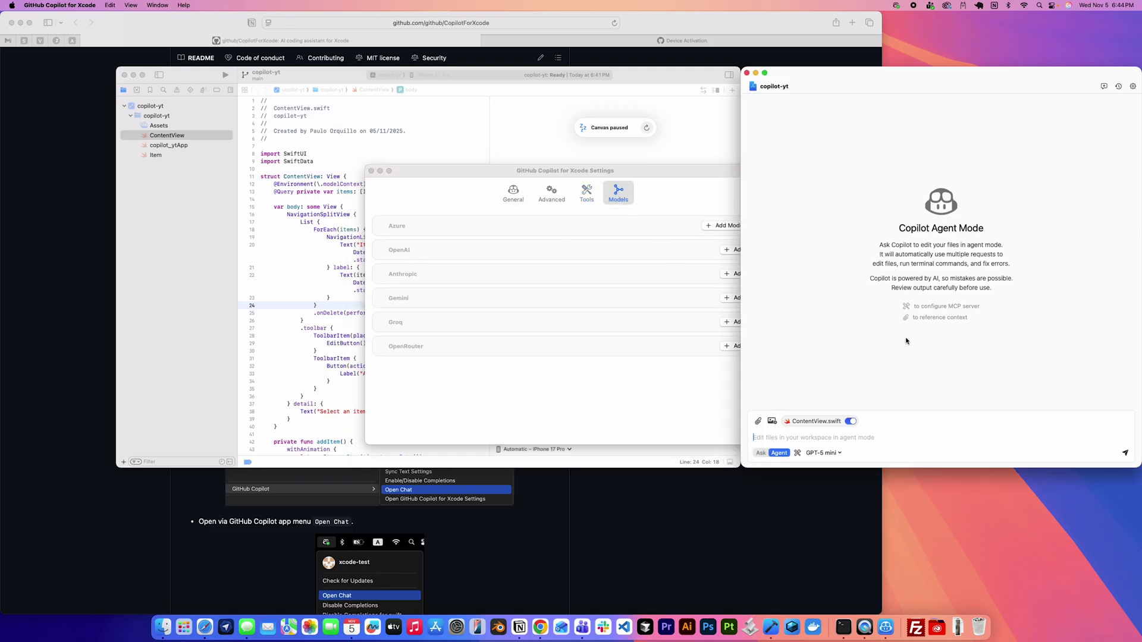
pyautogui.click(834, 453)
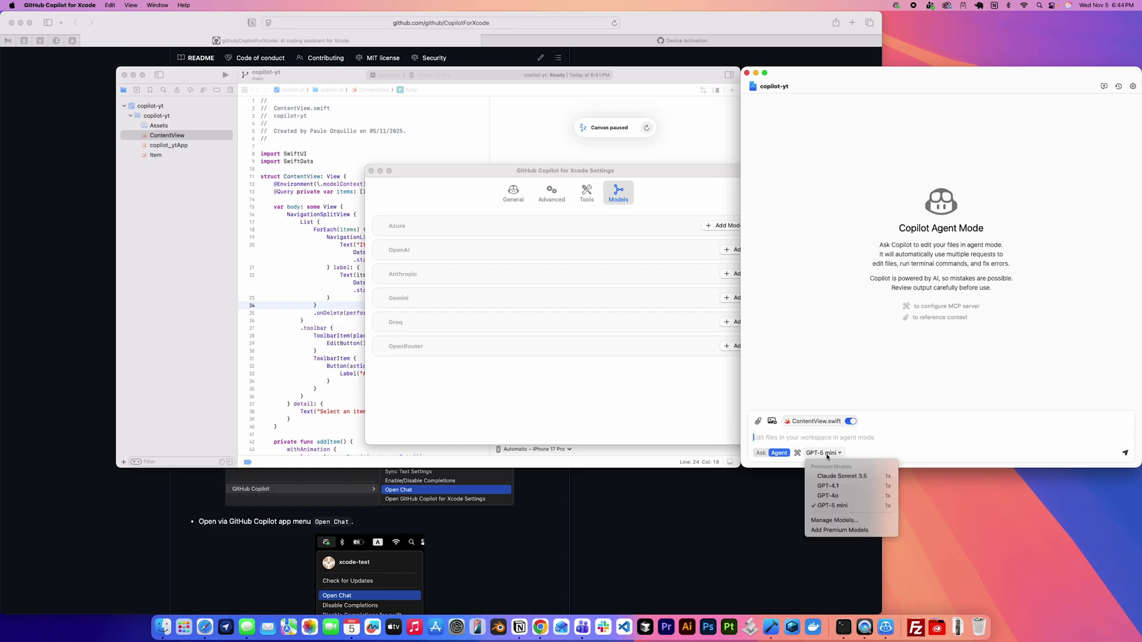
pyautogui.click(904, 356)
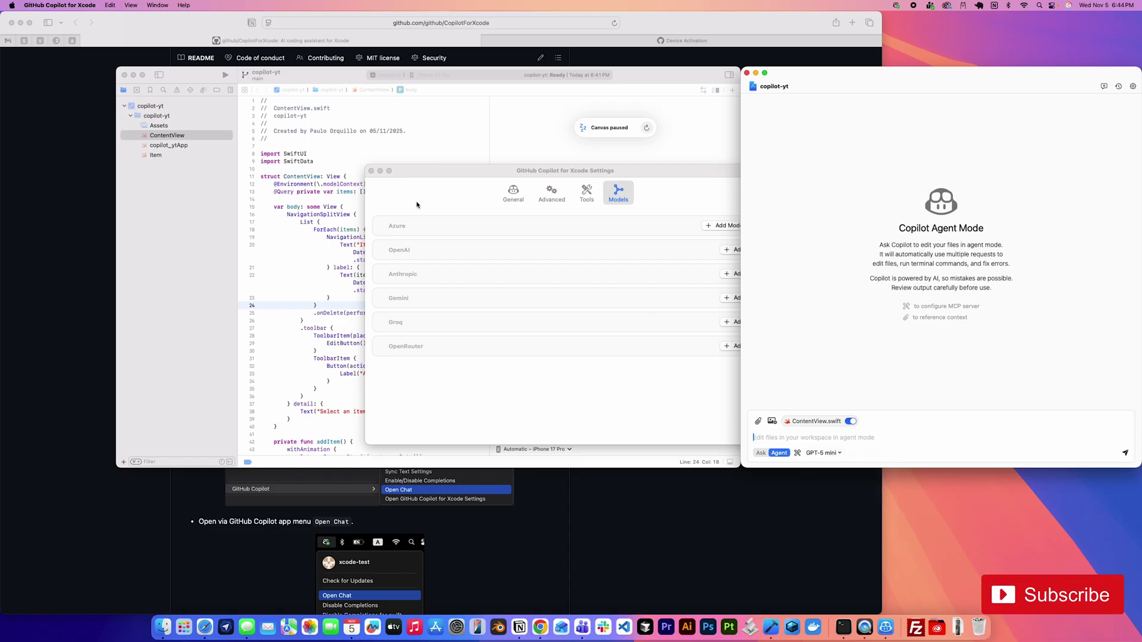
pyautogui.click(371, 172)
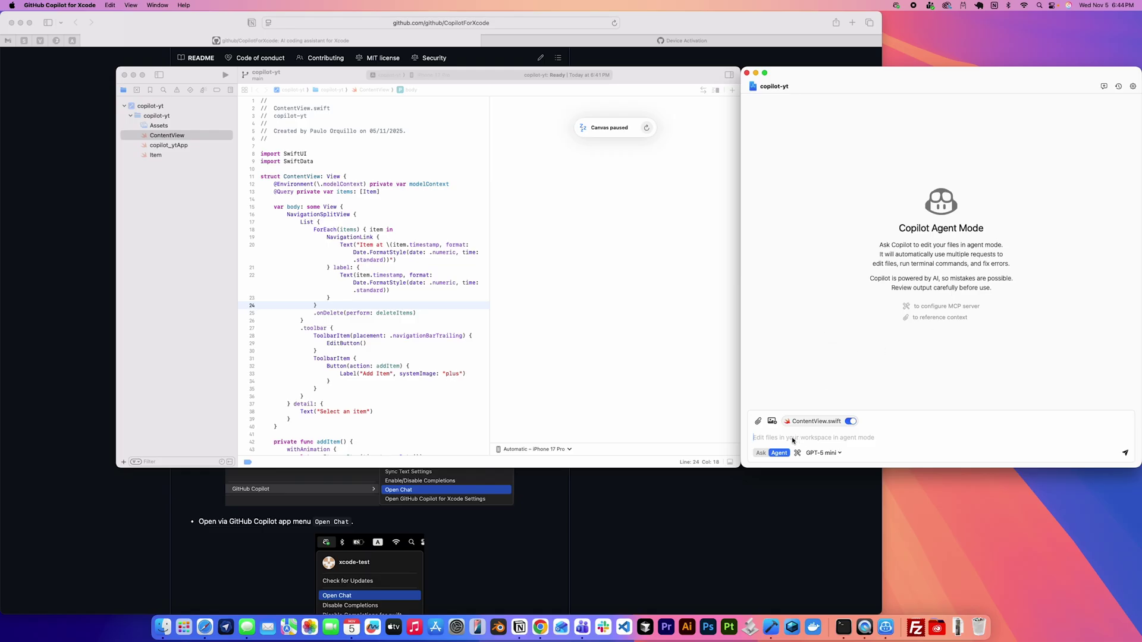
pyautogui.write('create a h')
pyautogui.write('abit tr')
pyautogui.write('acker app')
# - Send 'create a habit tracker app' to the Copilot agent
pyautogui.press('Return')
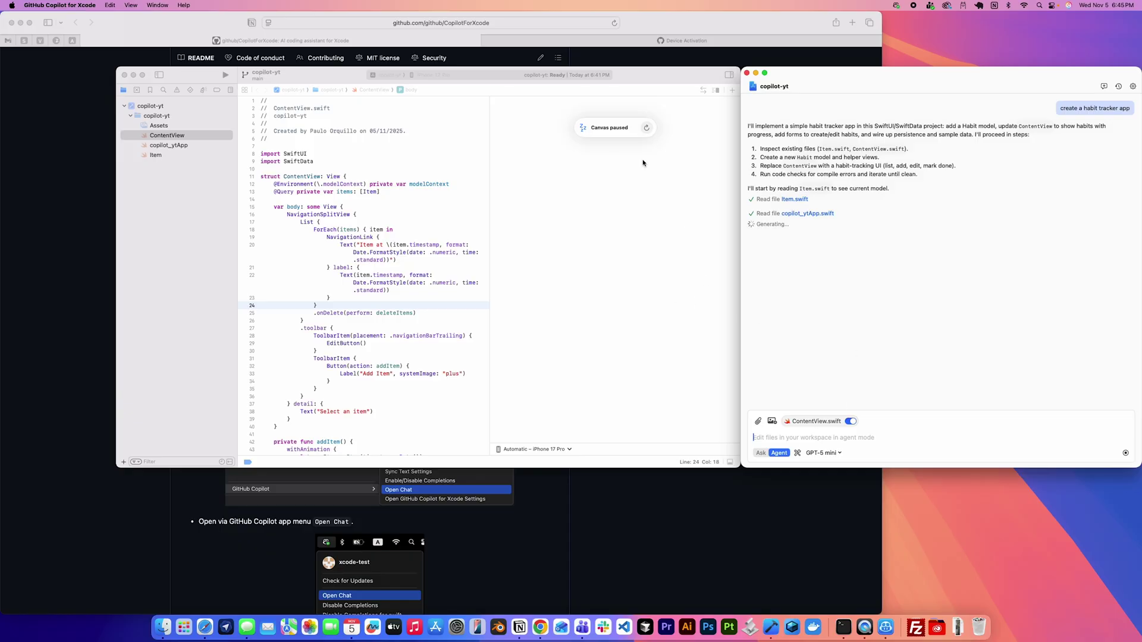
# - Enlarge the Xcode window and keep the agent-generated Habit.swift file
pyautogui.moveTo(644, 76)
pyautogui.mouseDown()
pyautogui.moveTo(602, 64)
pyautogui.moveTo(704, 420)
pyautogui.mouseUp()
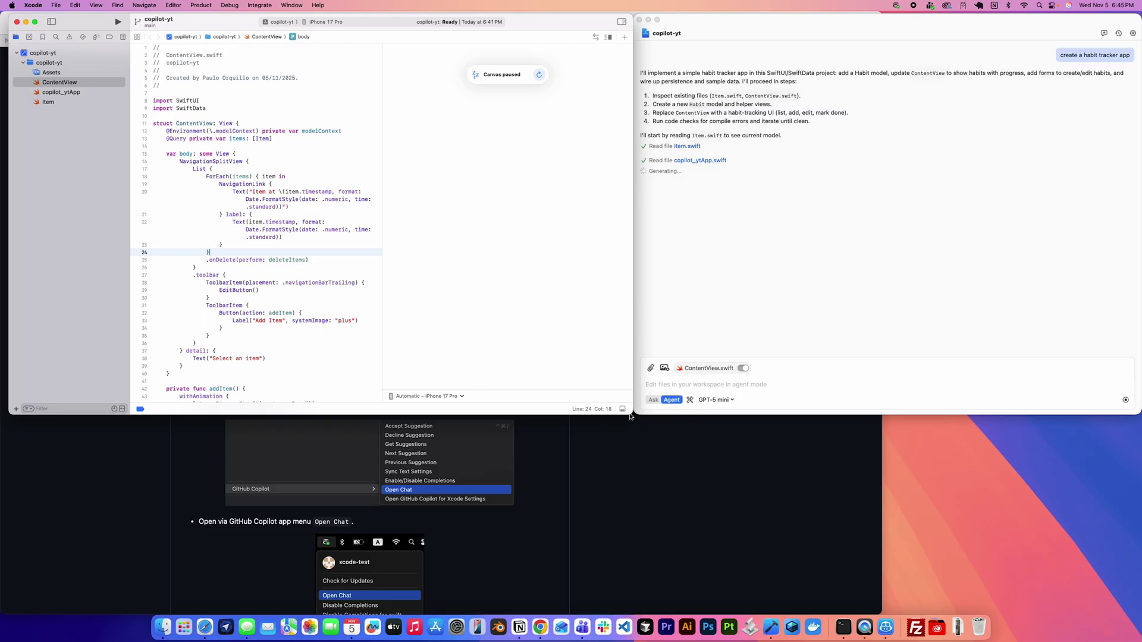
pyautogui.moveTo(629, 413); pyautogui.dragTo(761, 612)
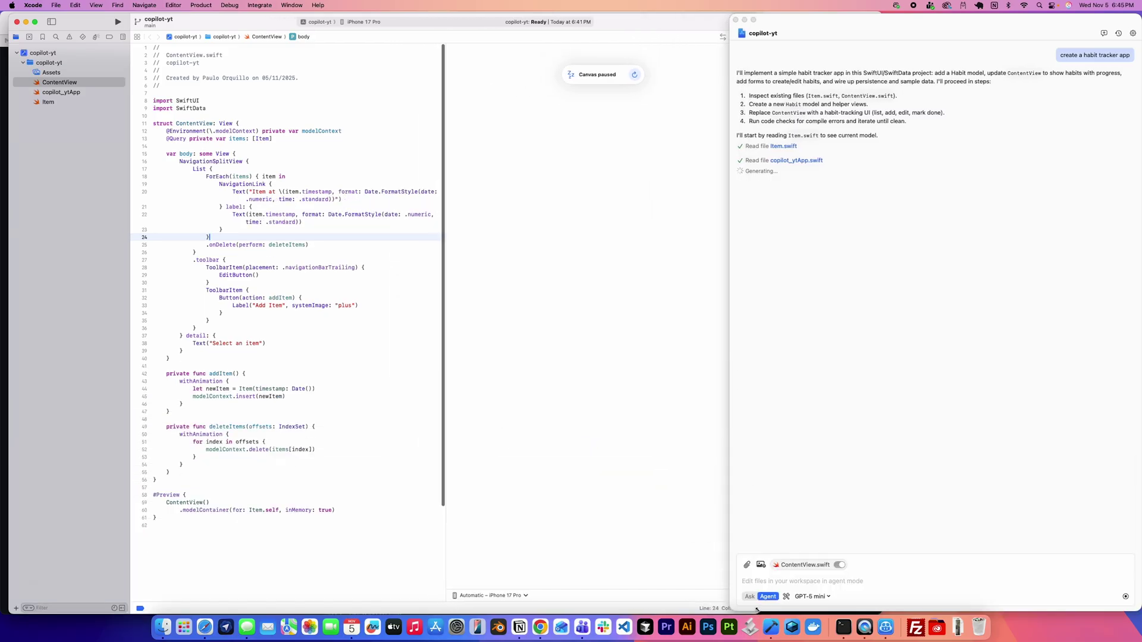
pyautogui.click(923, 322)
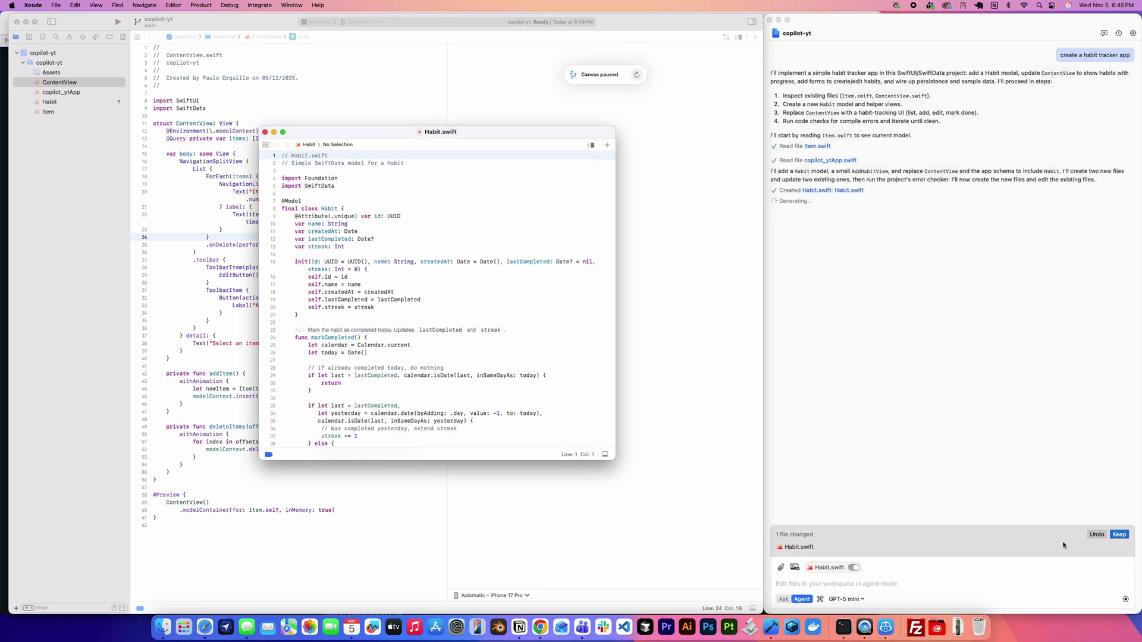
pyautogui.click(1117, 536)
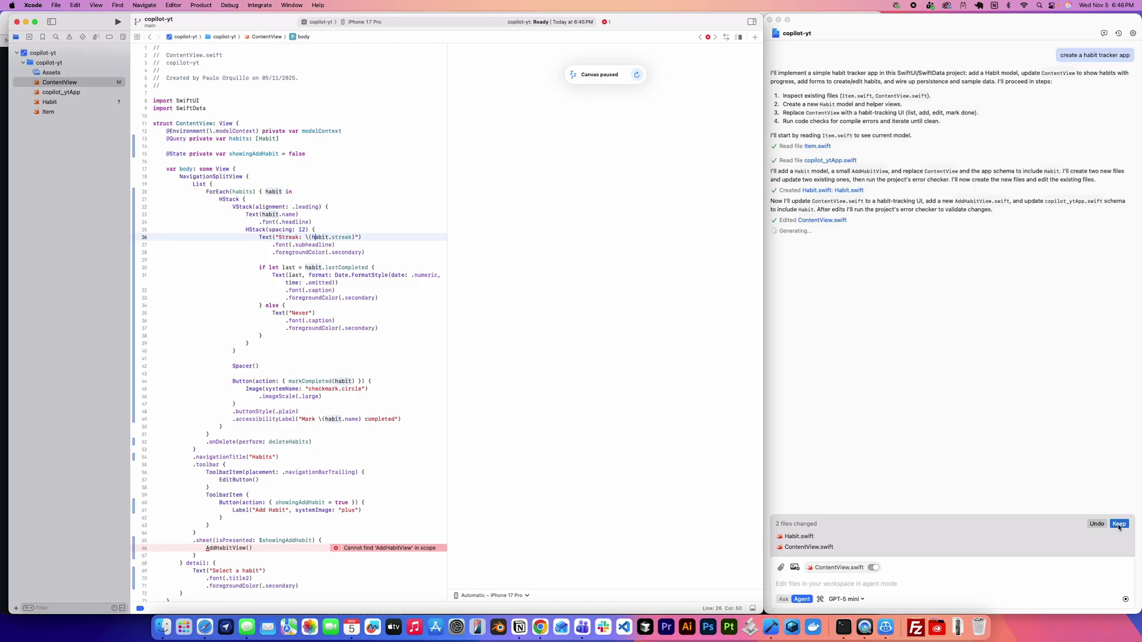
# - Keep the agent's edits to ContentView.swift, the new AddHabitView.swift, and copilot_ytApp.swift
pyautogui.click(1119, 525)
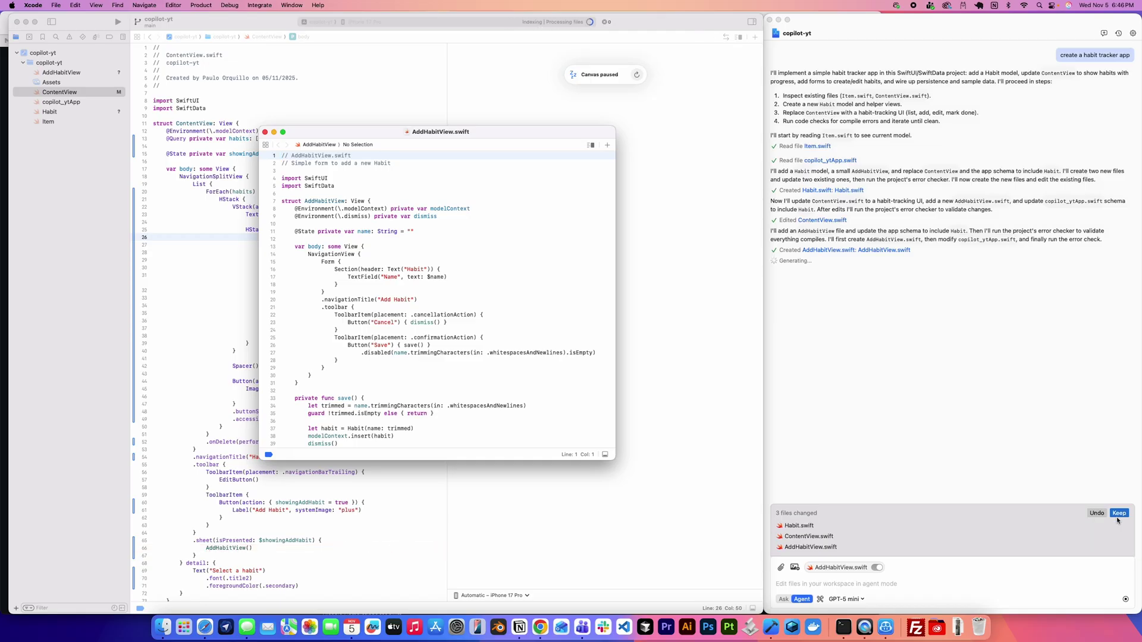
pyautogui.click(1119, 514)
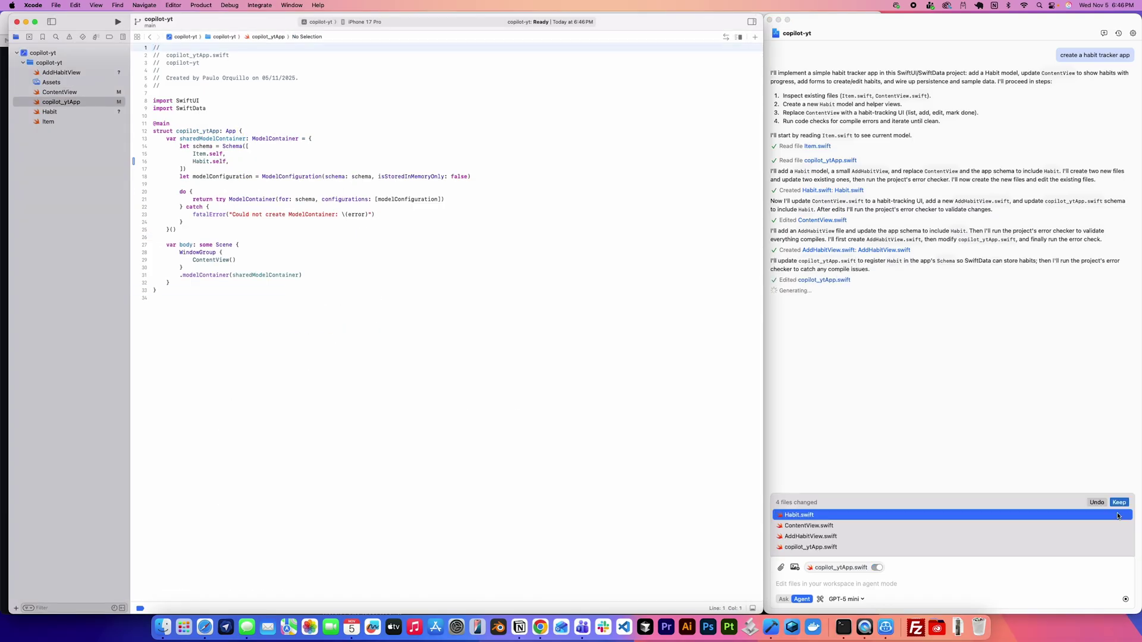
pyautogui.click(1119, 503)
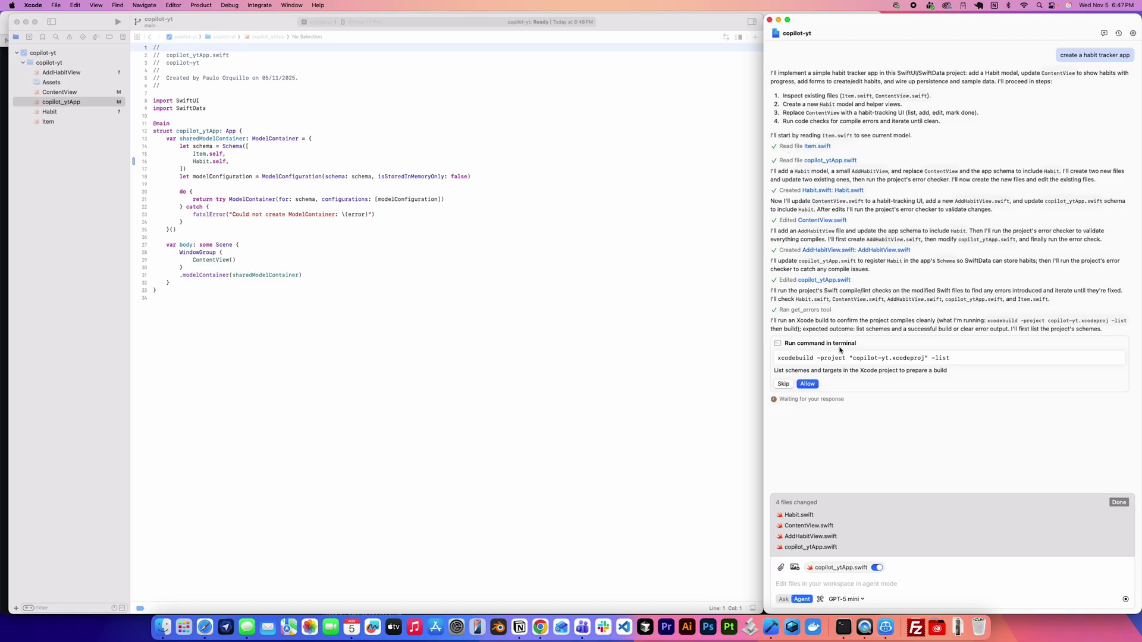
# - Skip the first terminal prompt, then allow the xcodebuild -list and iPhone 14 simulator build commands
pyautogui.click(782, 383)
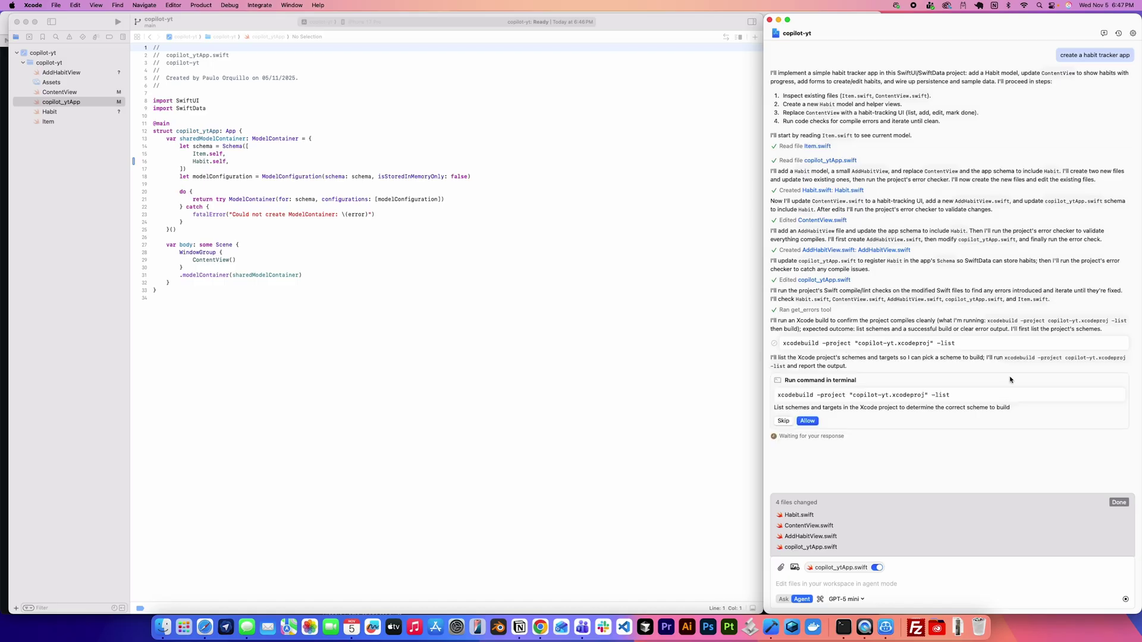
pyautogui.click(807, 420)
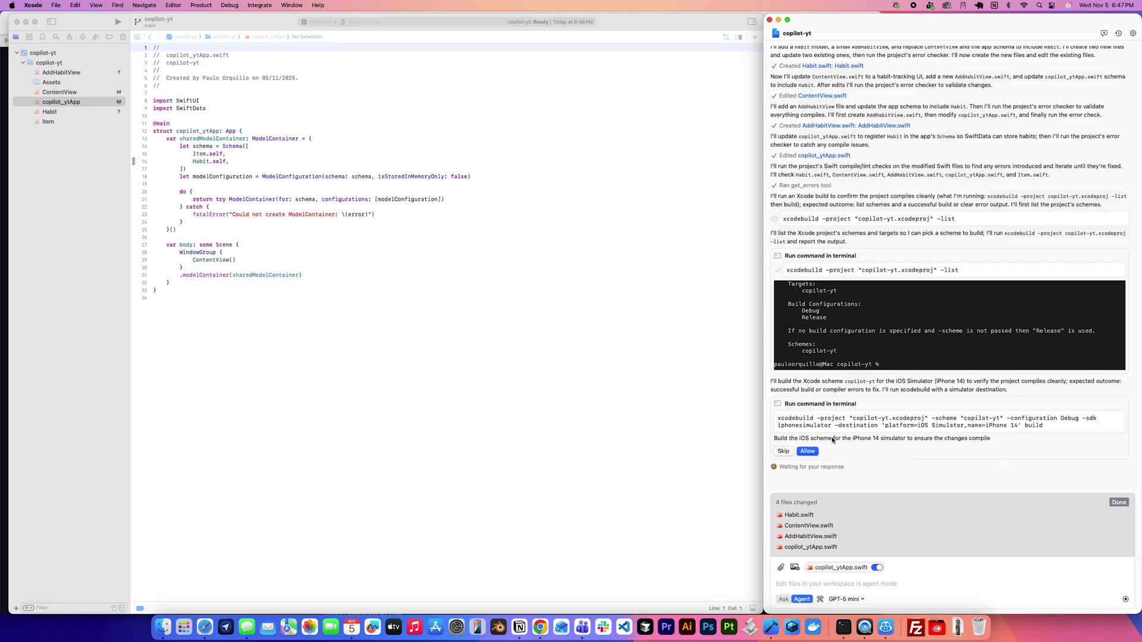
pyautogui.click(789, 452)
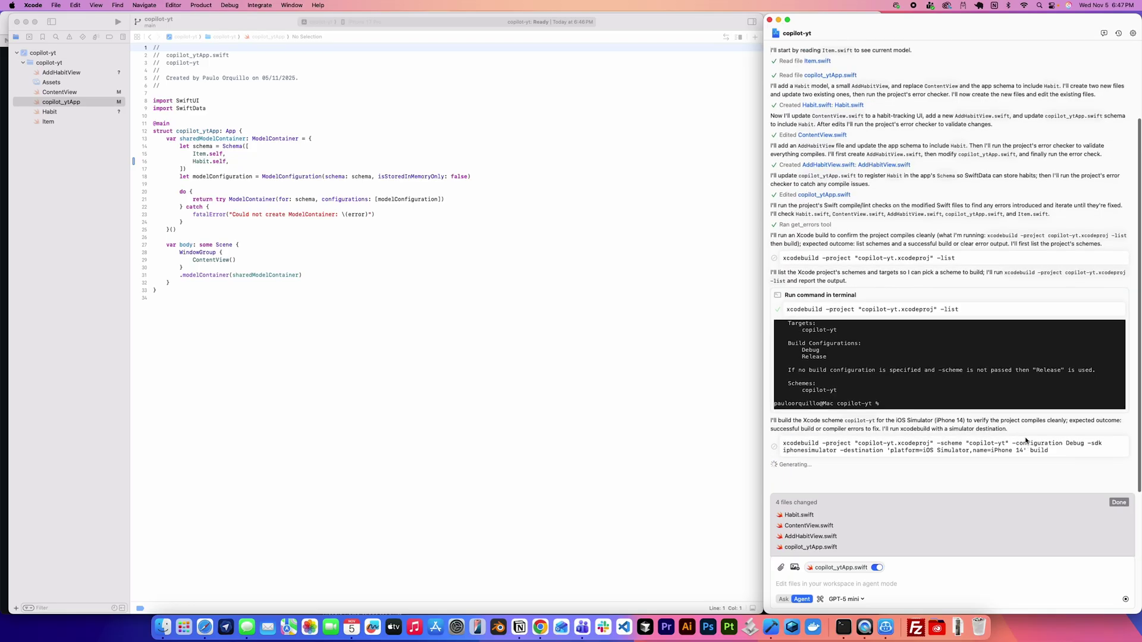
# - Show ContentView.swift in the canvas preview, skipping then allowing the agent's tee-logged build command
pyautogui.click(457, 188)
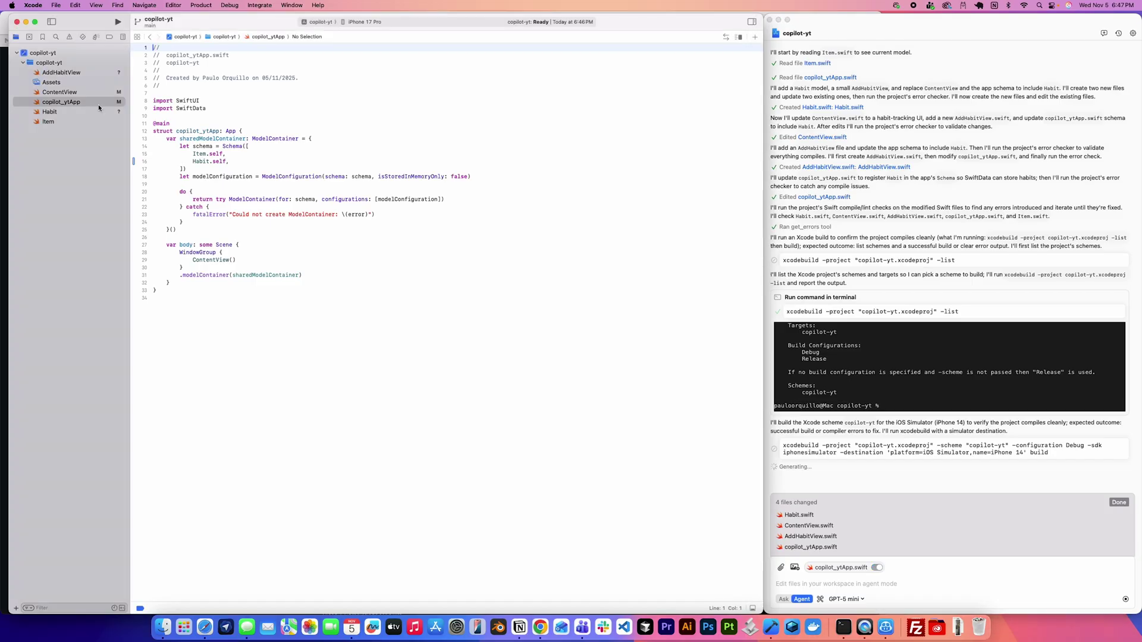
pyautogui.click(59, 91)
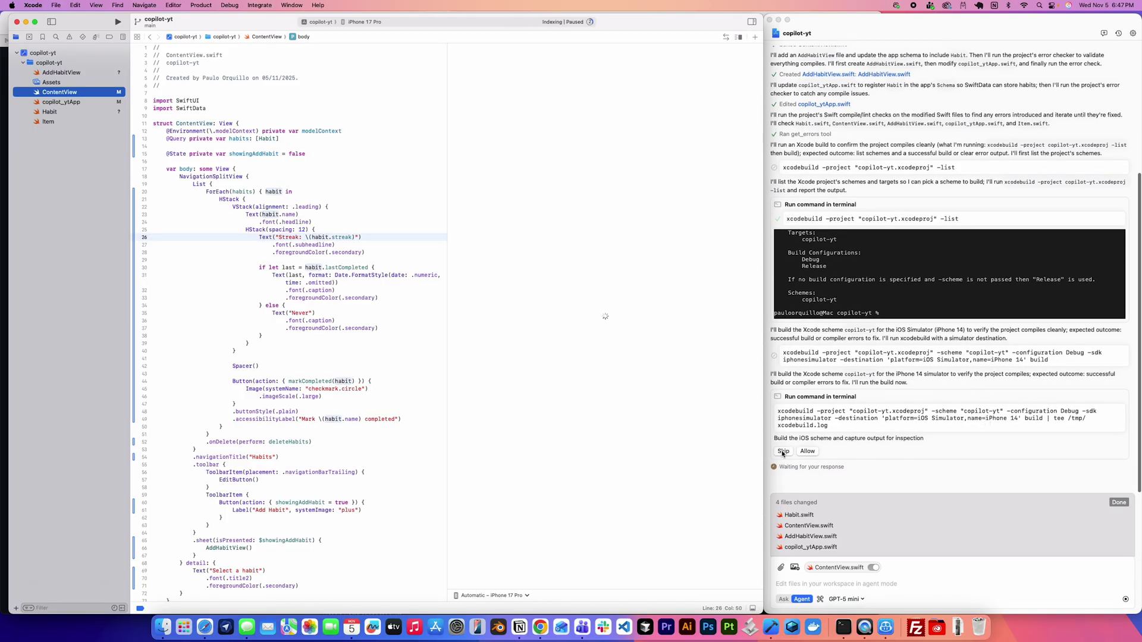
pyautogui.click(807, 451)
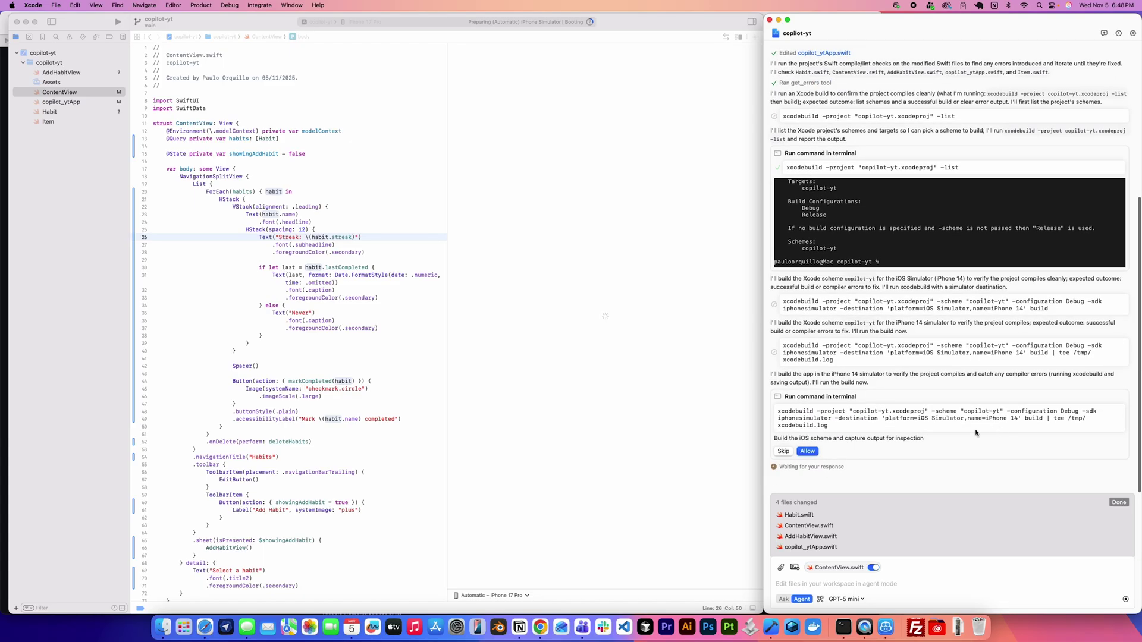
pyautogui.click(814, 454)
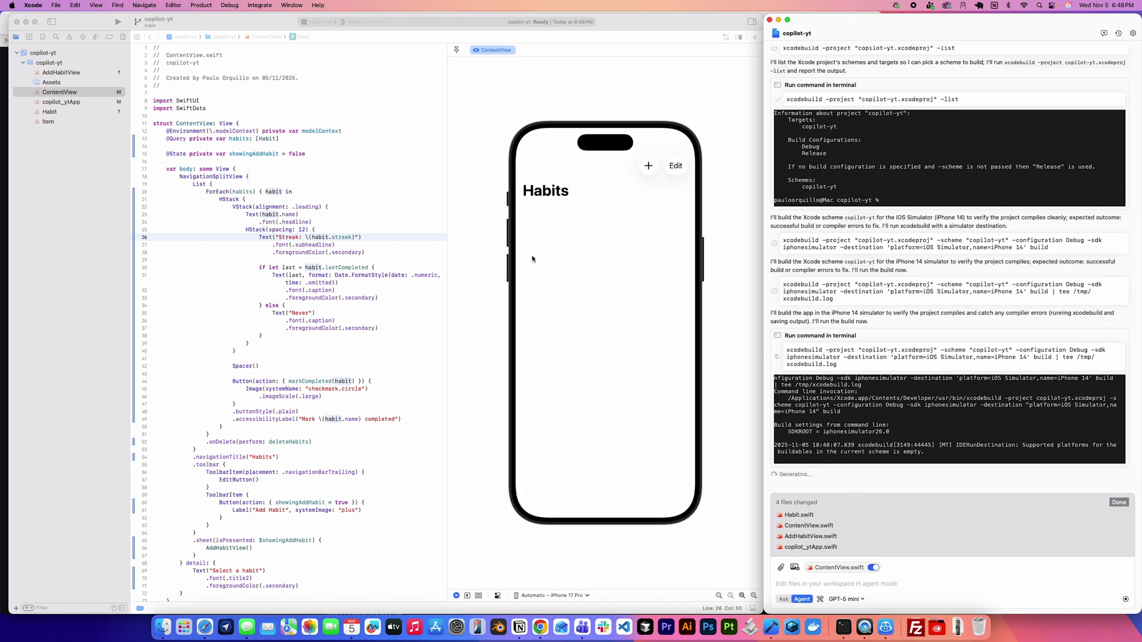
pyautogui.click(638, 247)
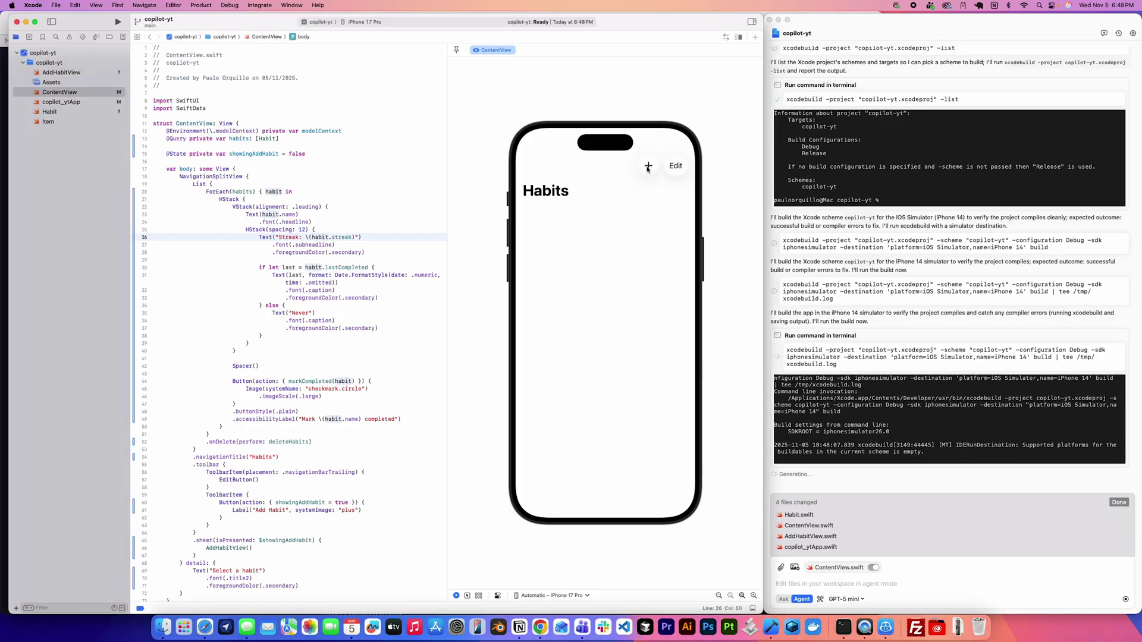
# - In the preview, add a 'Walk' habit, mark it completed, then swipe-delete it
pyautogui.click(649, 168)
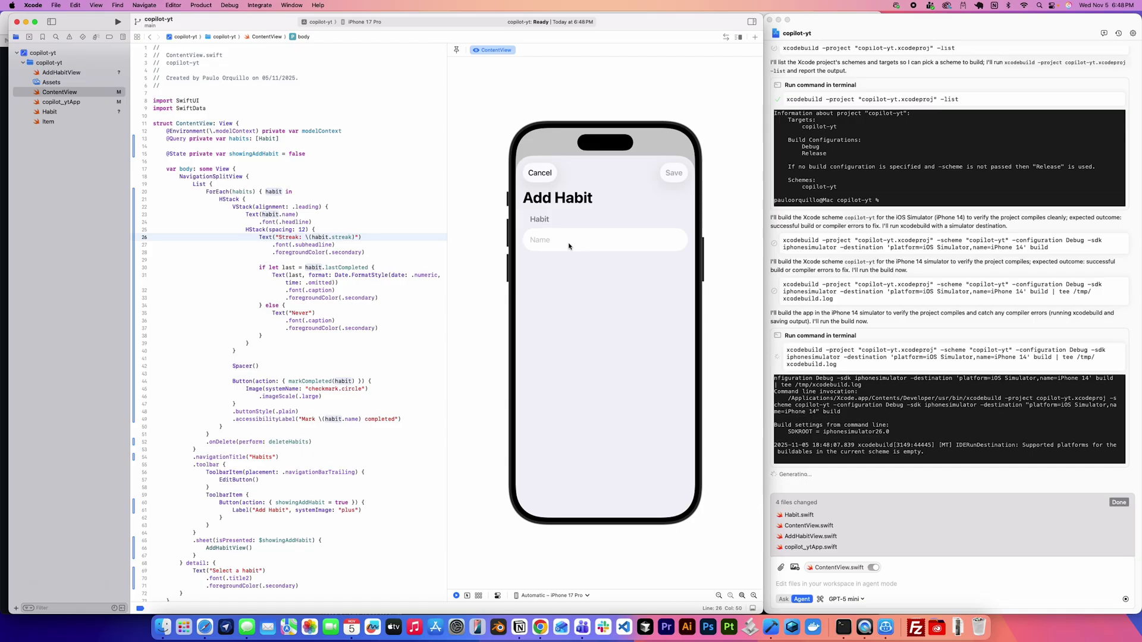
pyautogui.write('Wa')
pyautogui.write('lk')
pyautogui.click(673, 175)
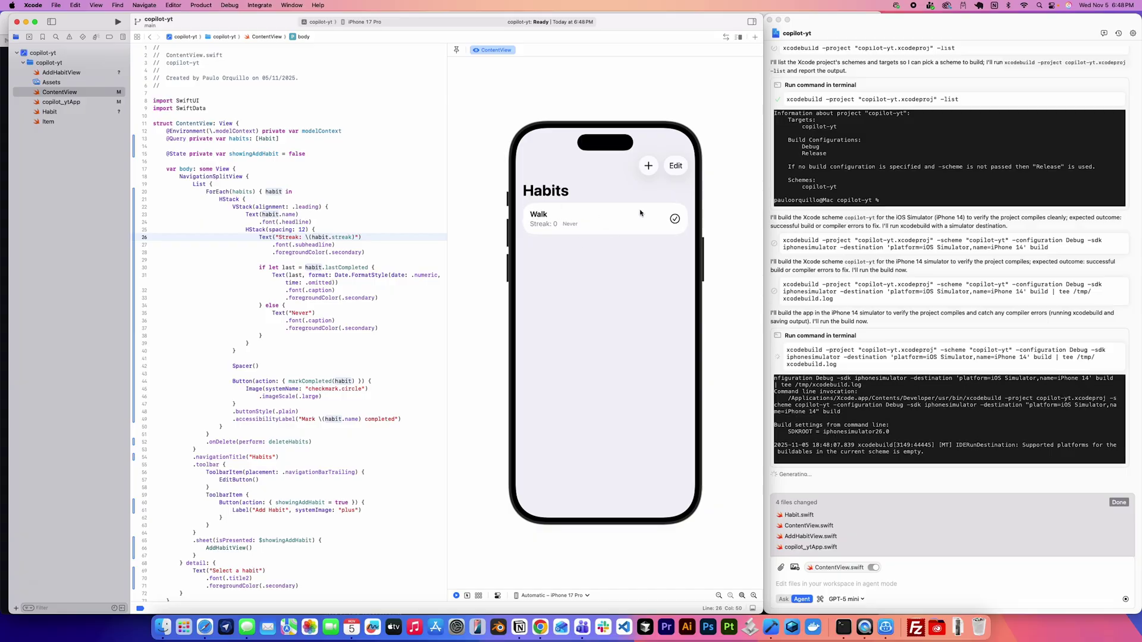
pyautogui.click(674, 221)
pyautogui.click(676, 220)
pyautogui.click(678, 166)
pyautogui.click(679, 166)
pyautogui.moveTo(637, 223); pyautogui.dragTo(546, 228)
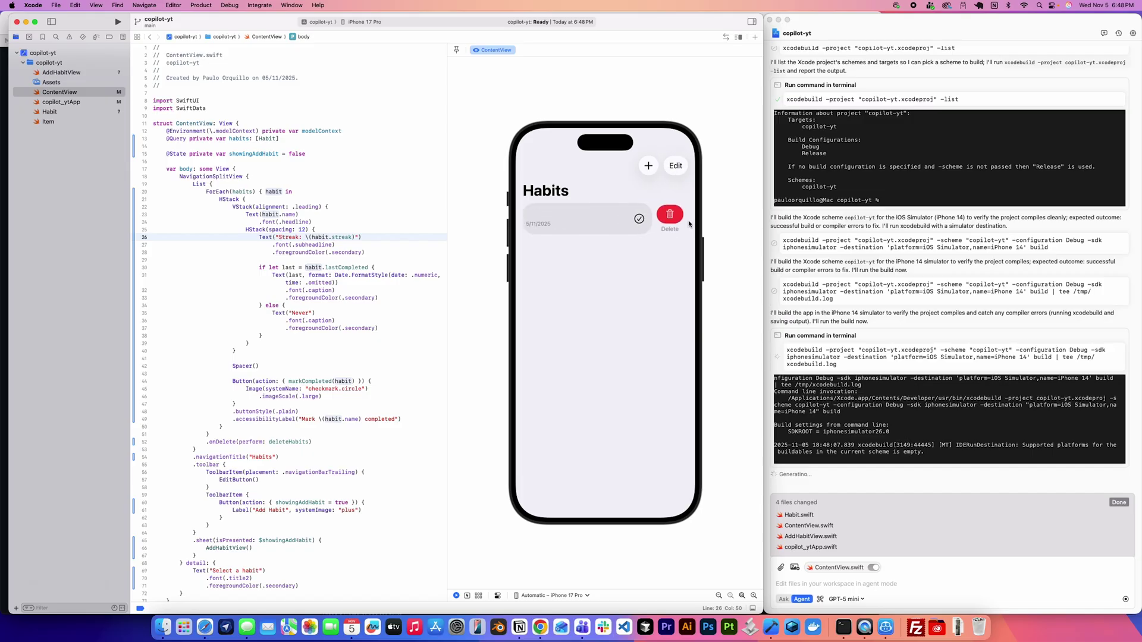
pyautogui.click(671, 219)
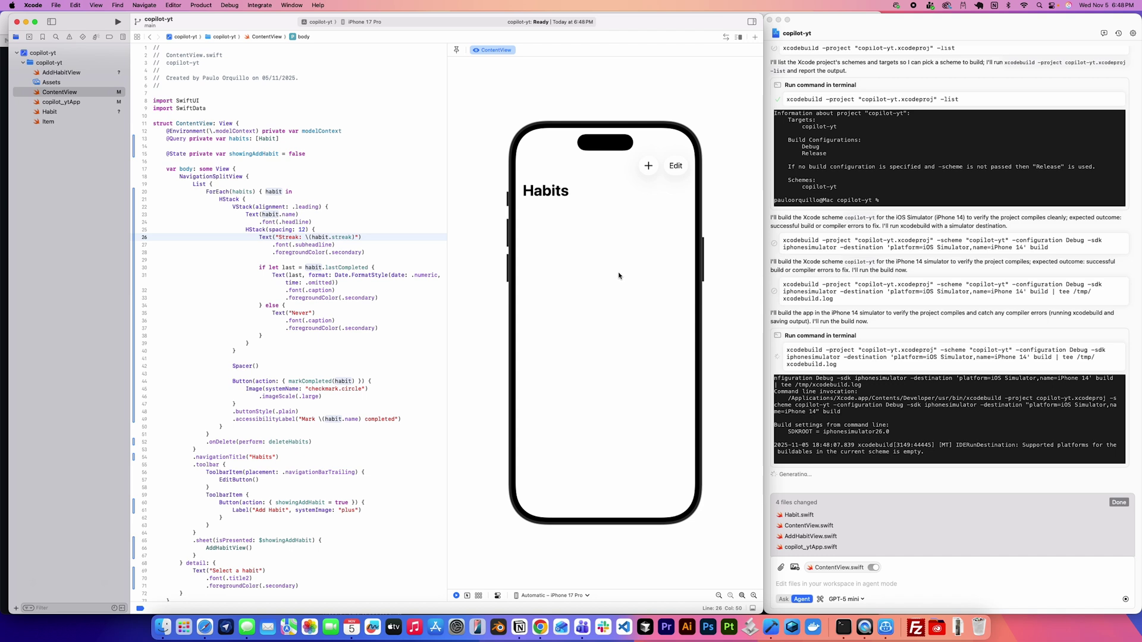
# - Skip the agent's iPhone 17 rebuild command and stop its run from the chat input
pyautogui.click(930, 365)
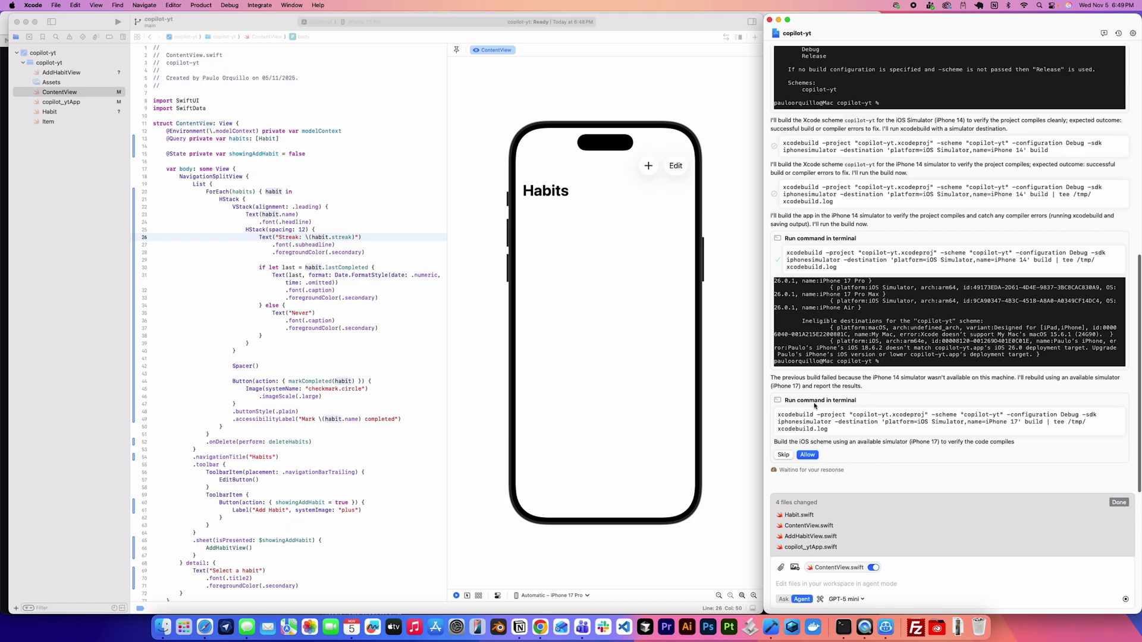
pyautogui.click(783, 456)
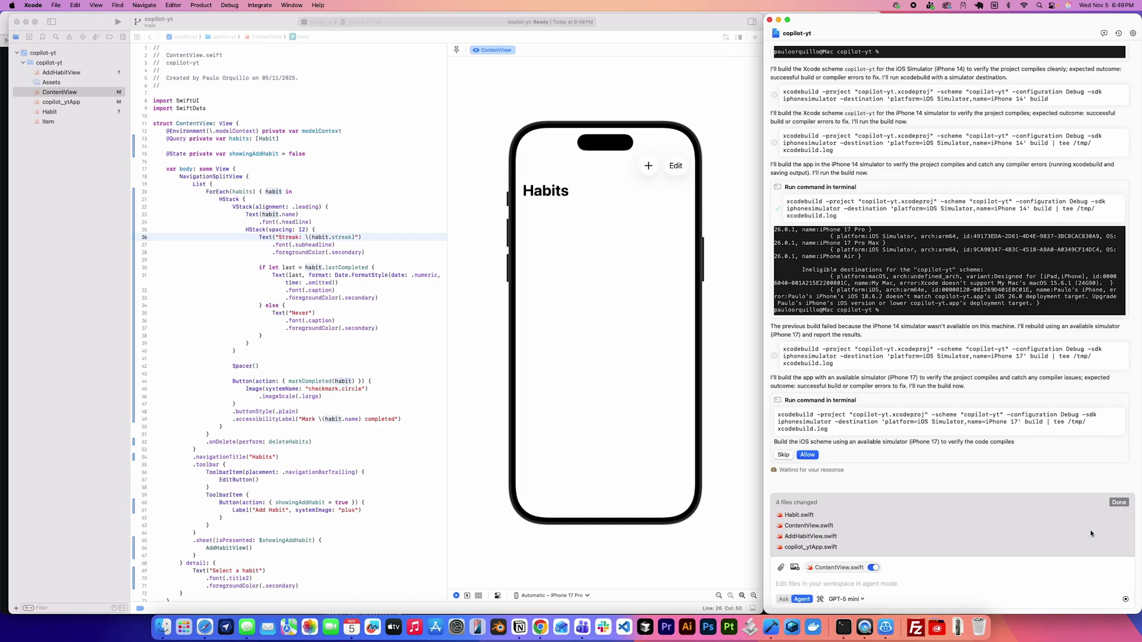
pyautogui.click(1125, 599)
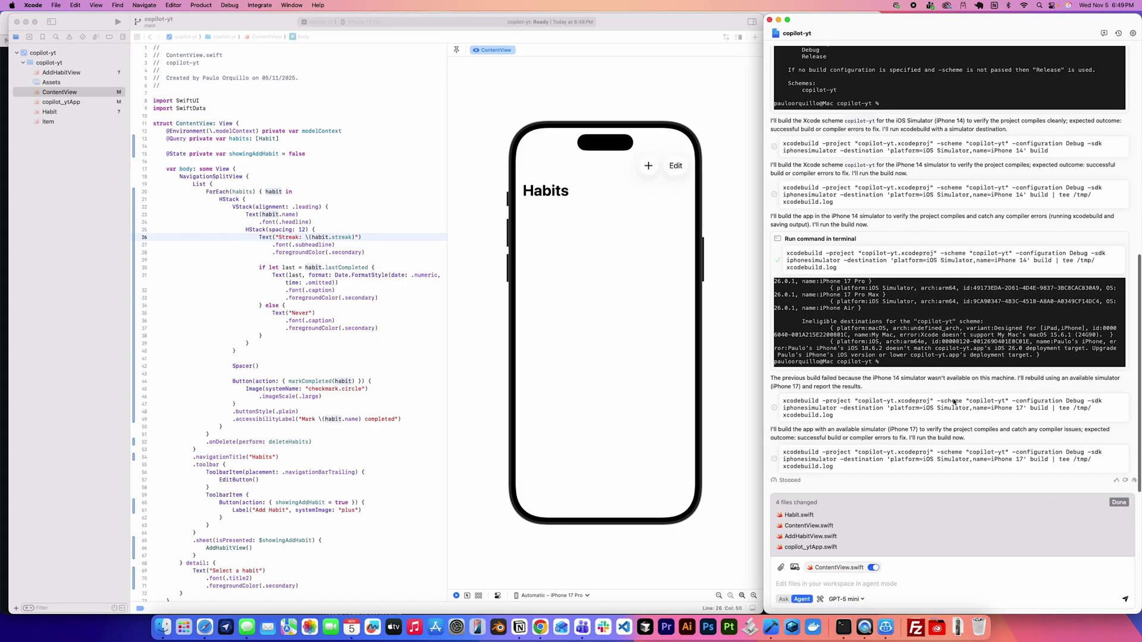
pyautogui.click(535, 179)
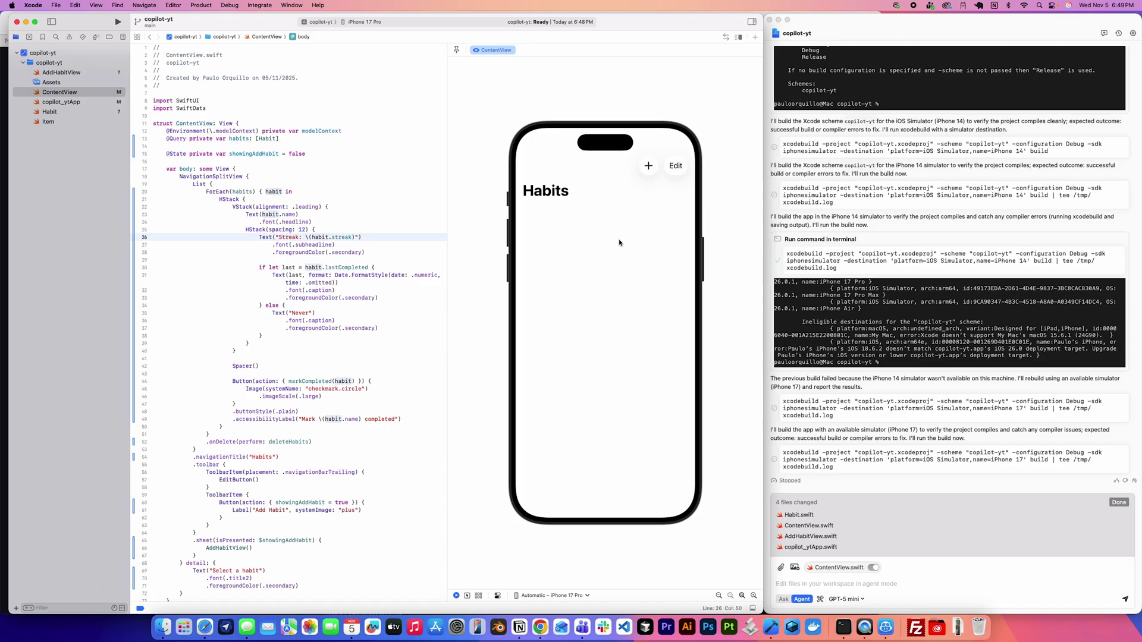
pyautogui.scroll(2, 965, 232)
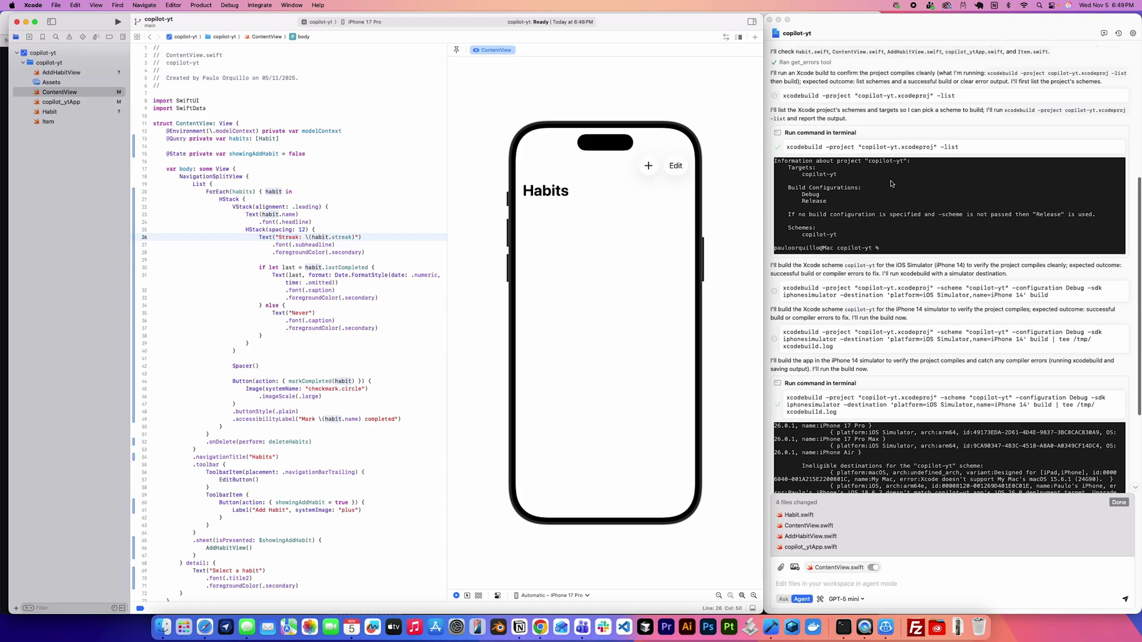
pyautogui.scroll(-2, 890, 185)
pyautogui.scroll(1, 890, 205)
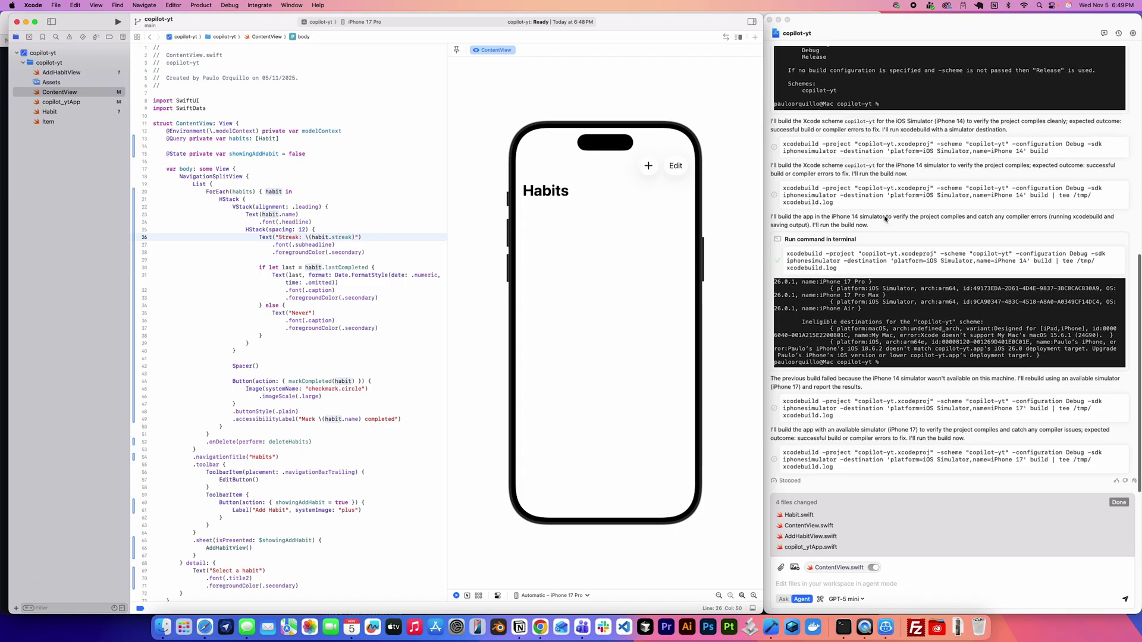